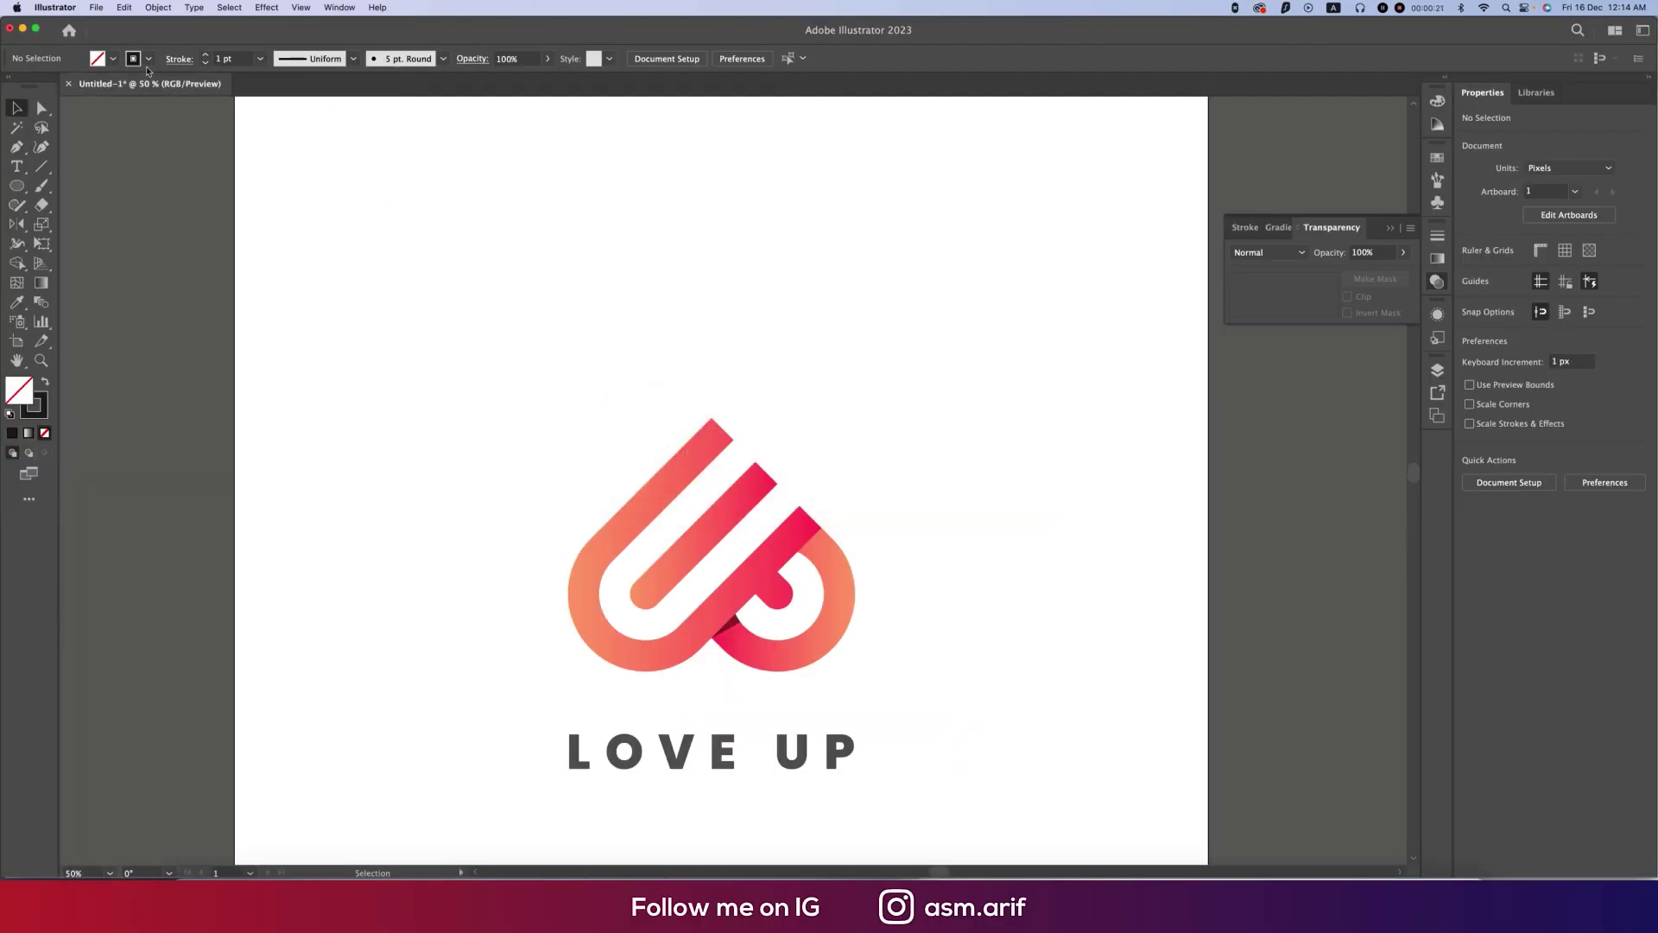
- Create a new document from the 2000 × 2000 px preset
left_click(95, 8)
left_click(104, 26)
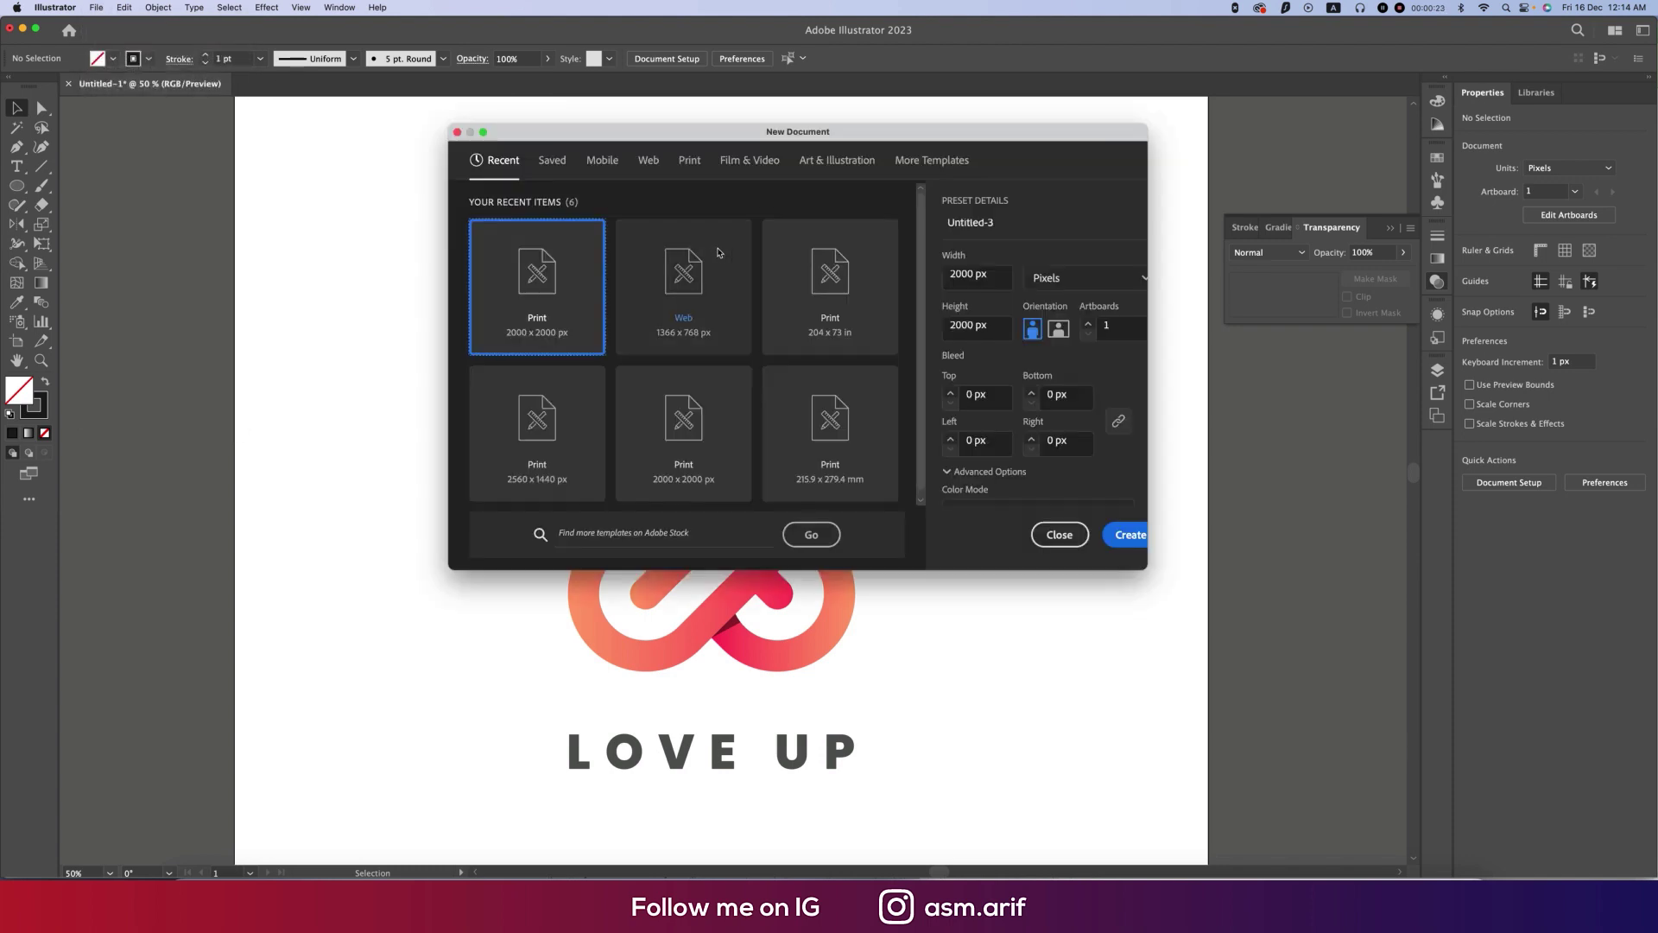
double_click(536, 281)
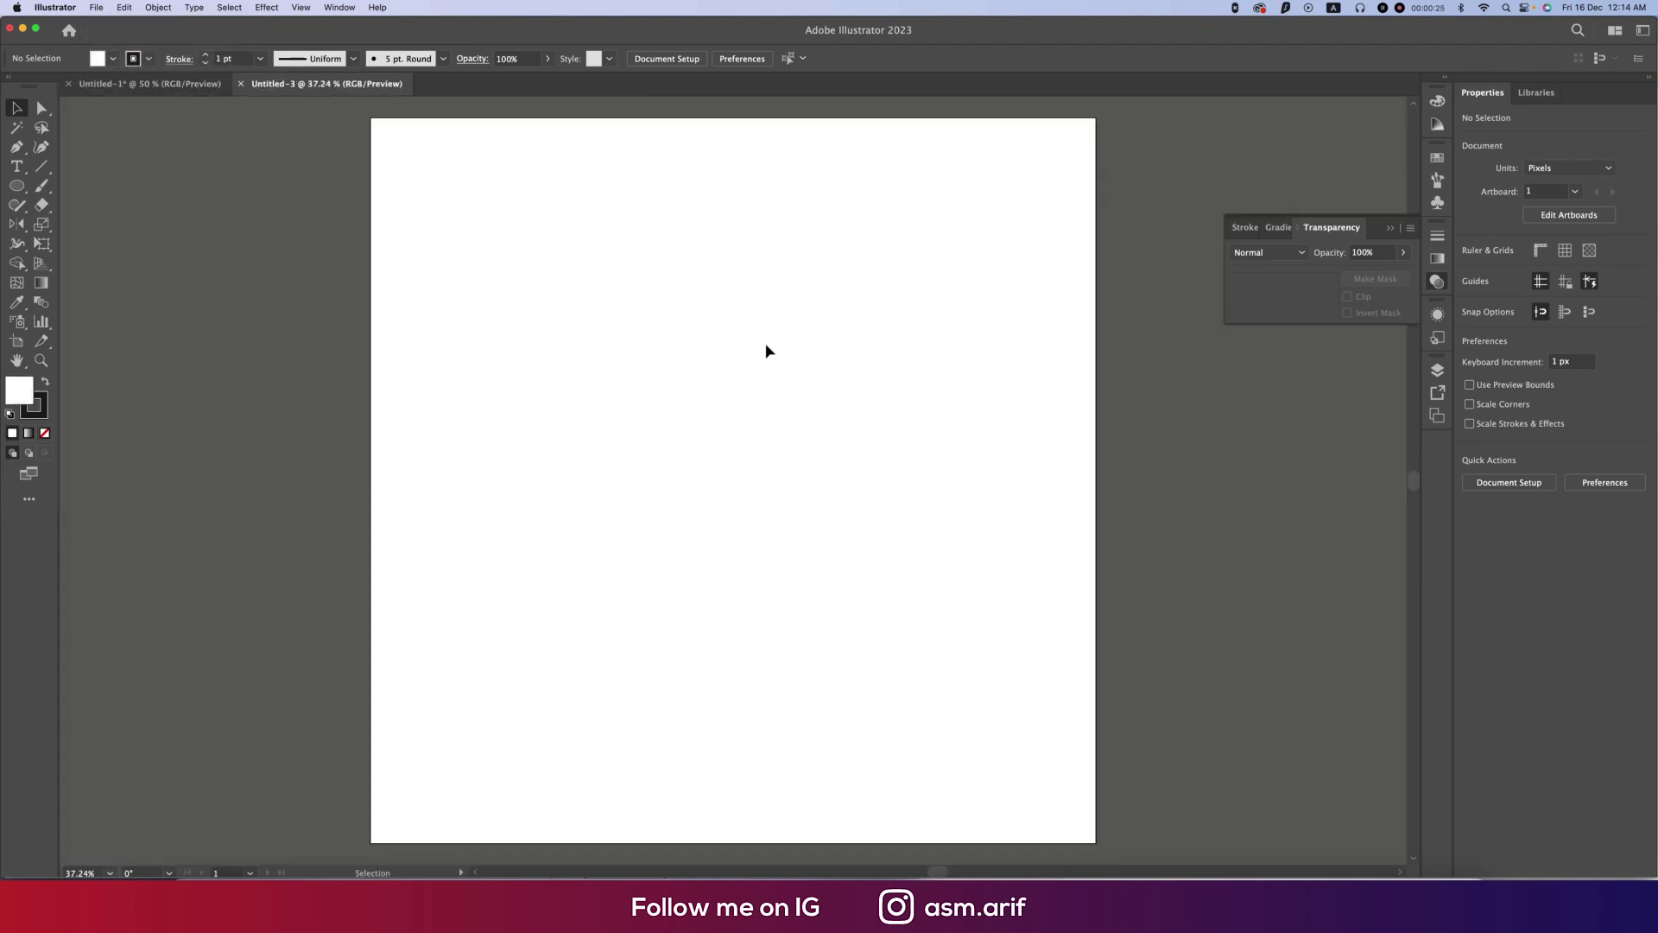
- Draw a long vertical line and repeat copies into six evenly spaced vertical lines
key("backslash")
left_click_drag(562, 269, 592, 678)
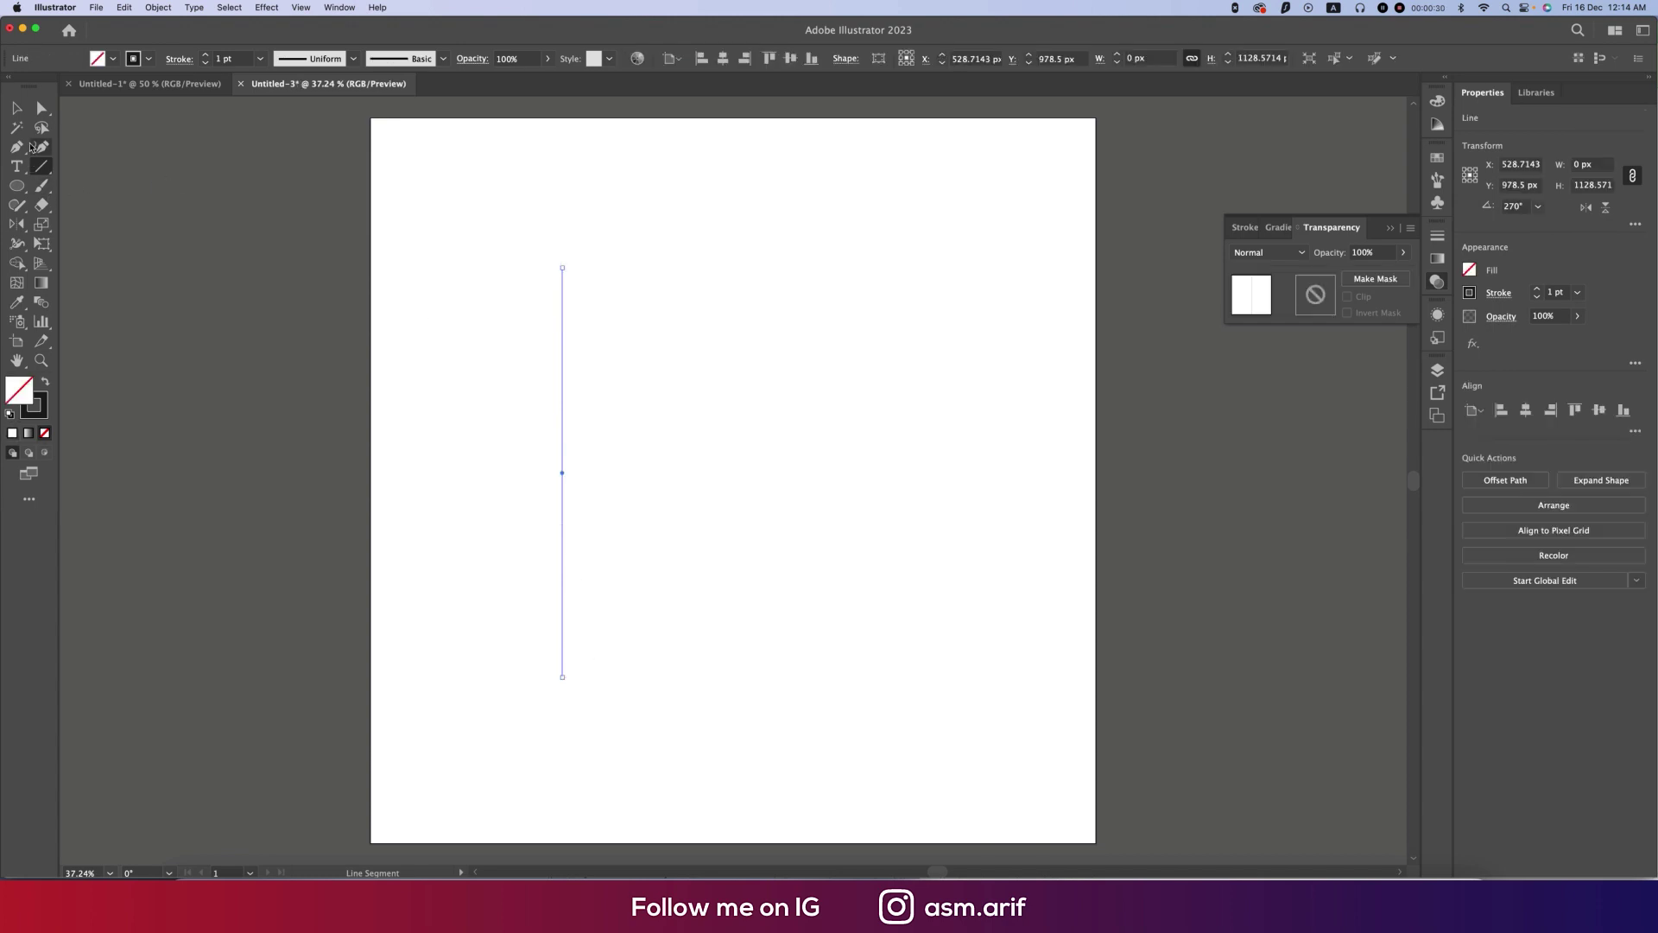
key("v")
left_click_drag(562, 414, 584, 414)
key("super+d")
key("super+d")
key("super+d")
key("super+d")
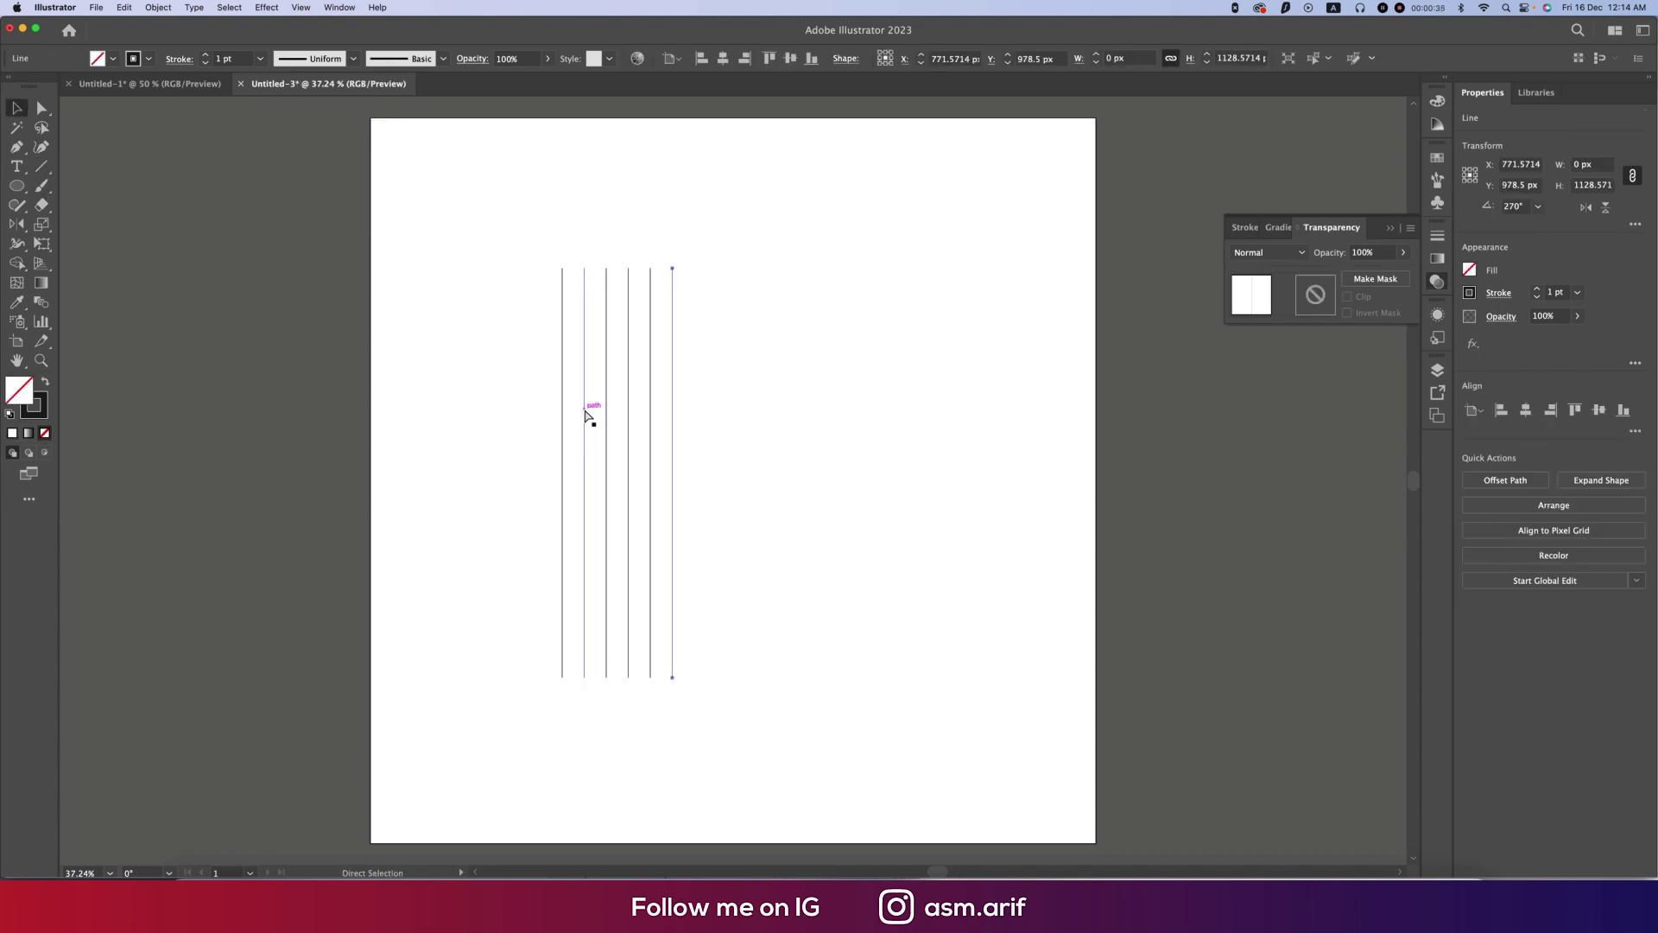
- Add a horizontal copy of the six lines and group the whole grid
left_click_drag(722, 430, 371, 409)
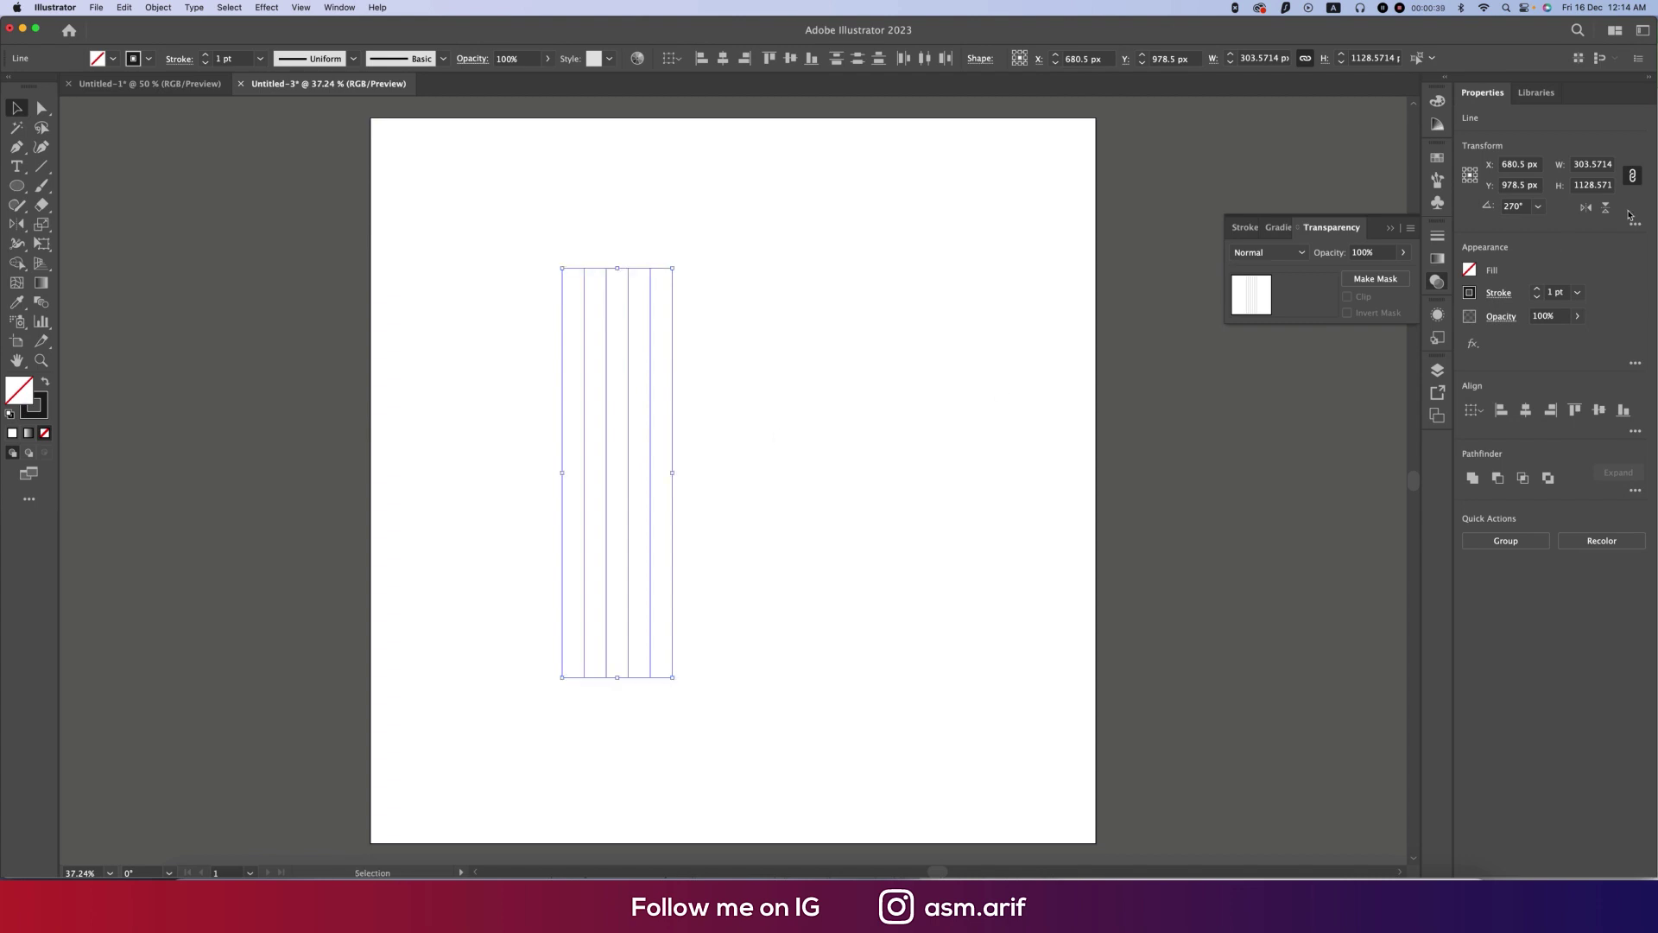
left_click(1538, 207)
left_click(1550, 223)
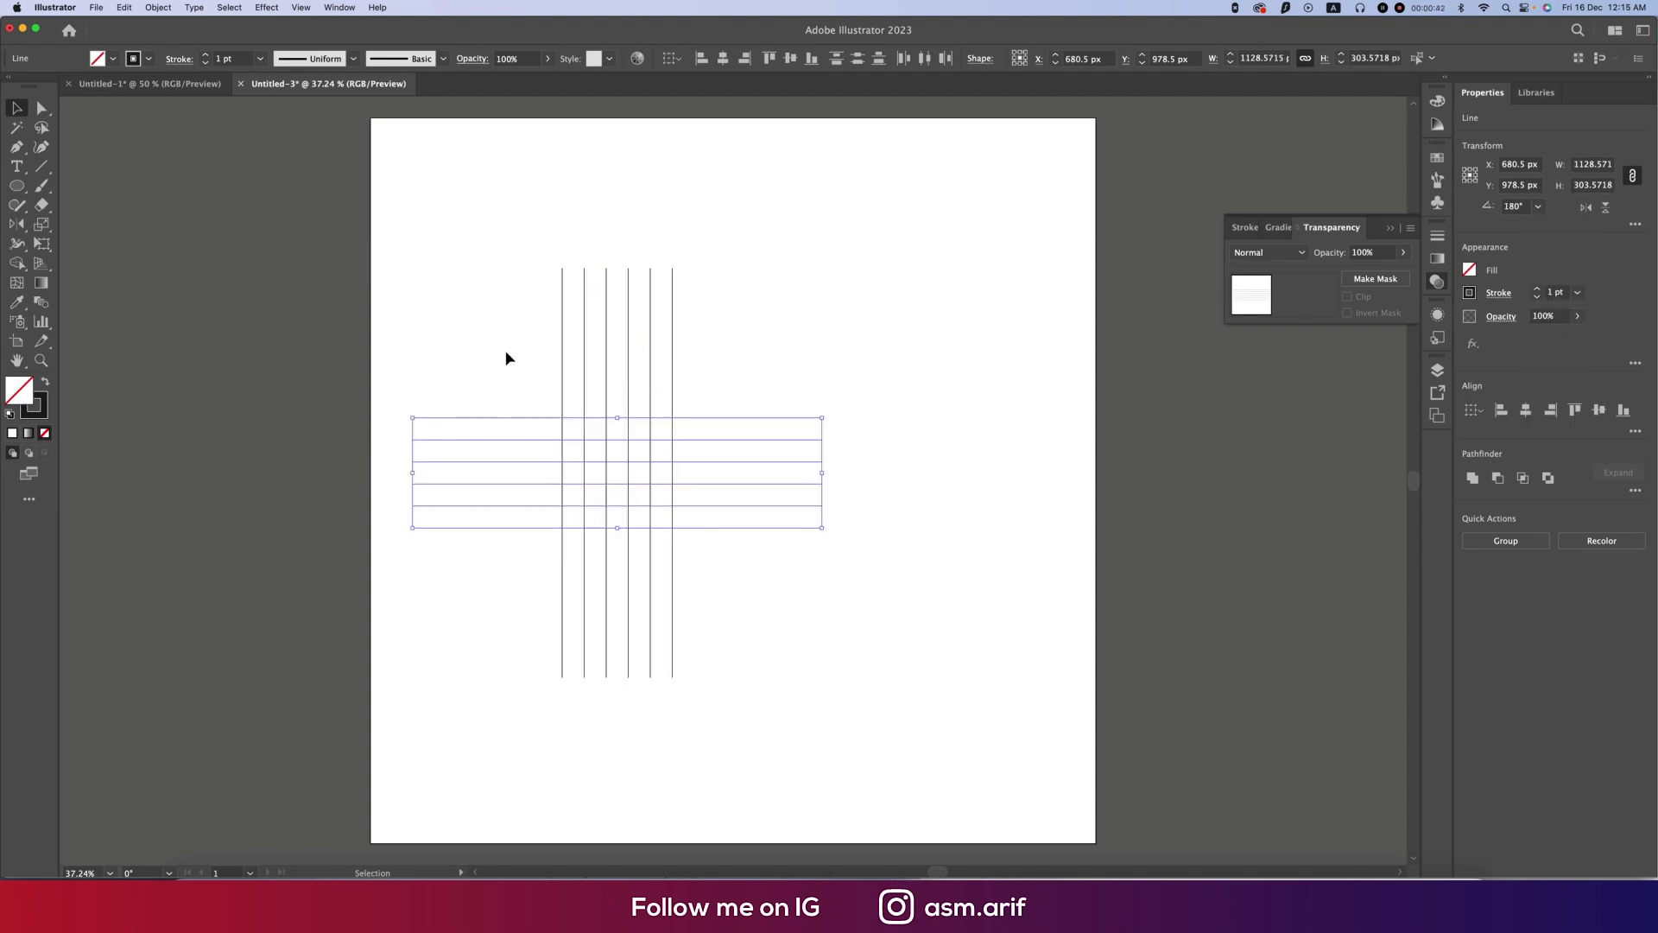
left_click_drag(507, 356, 885, 598)
key("a")
key("super+g")
- Centre the grouped grid horizontally and vertically on the artboard, then deselect
key("v")
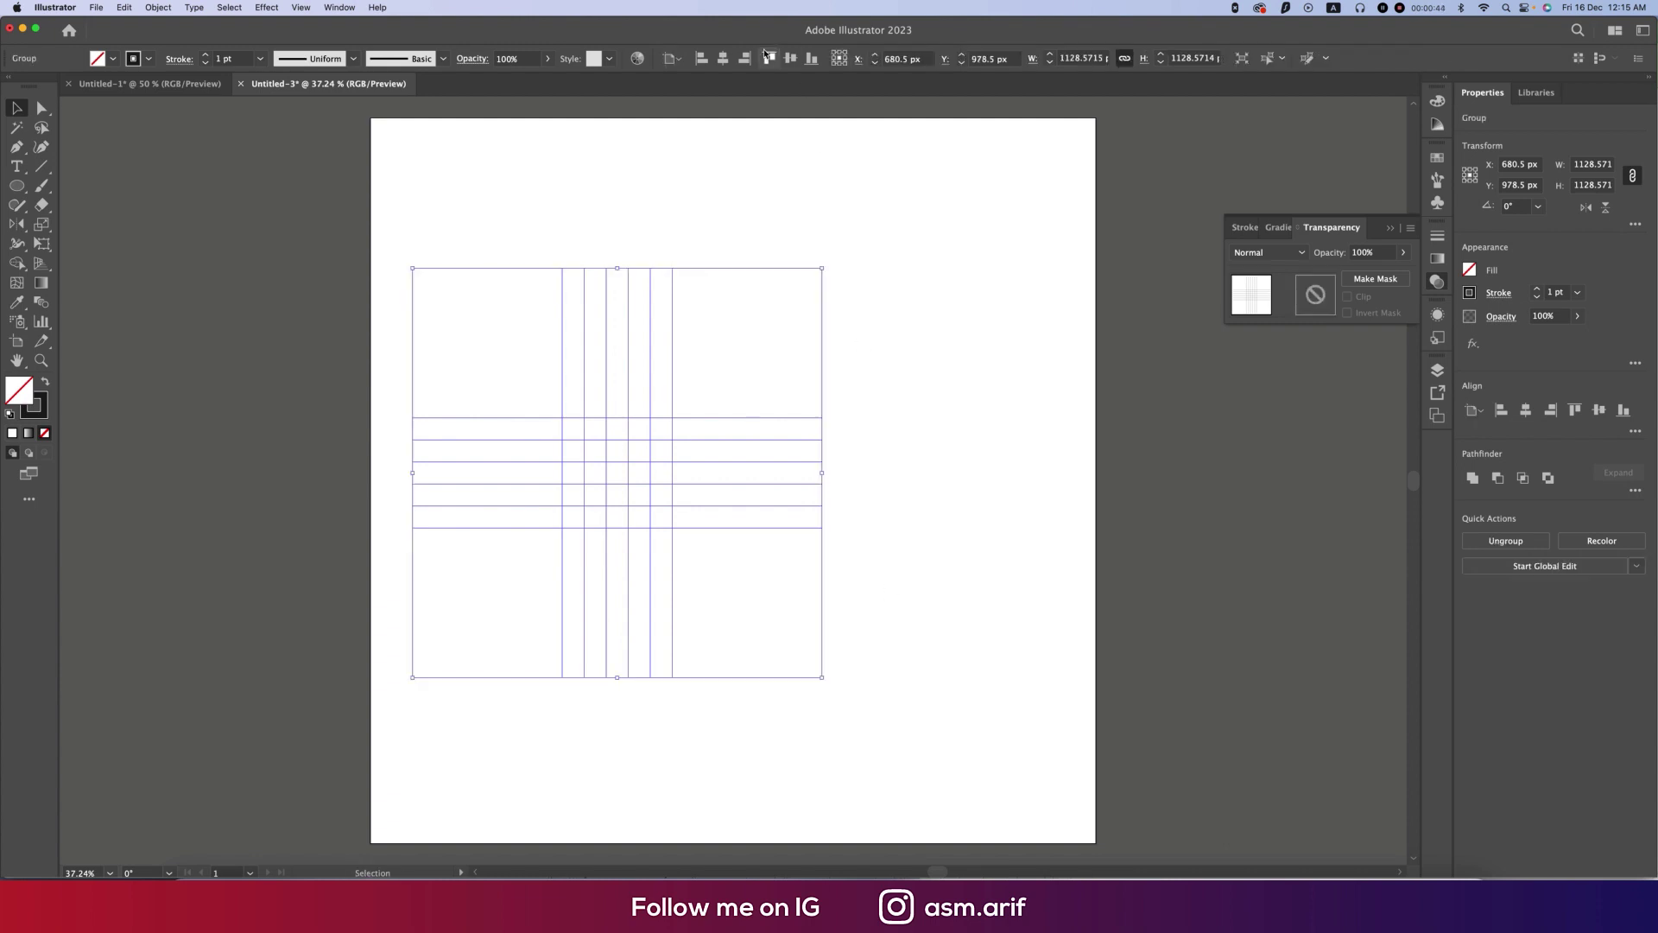
left_click(724, 59)
left_click(791, 58)
key("a")
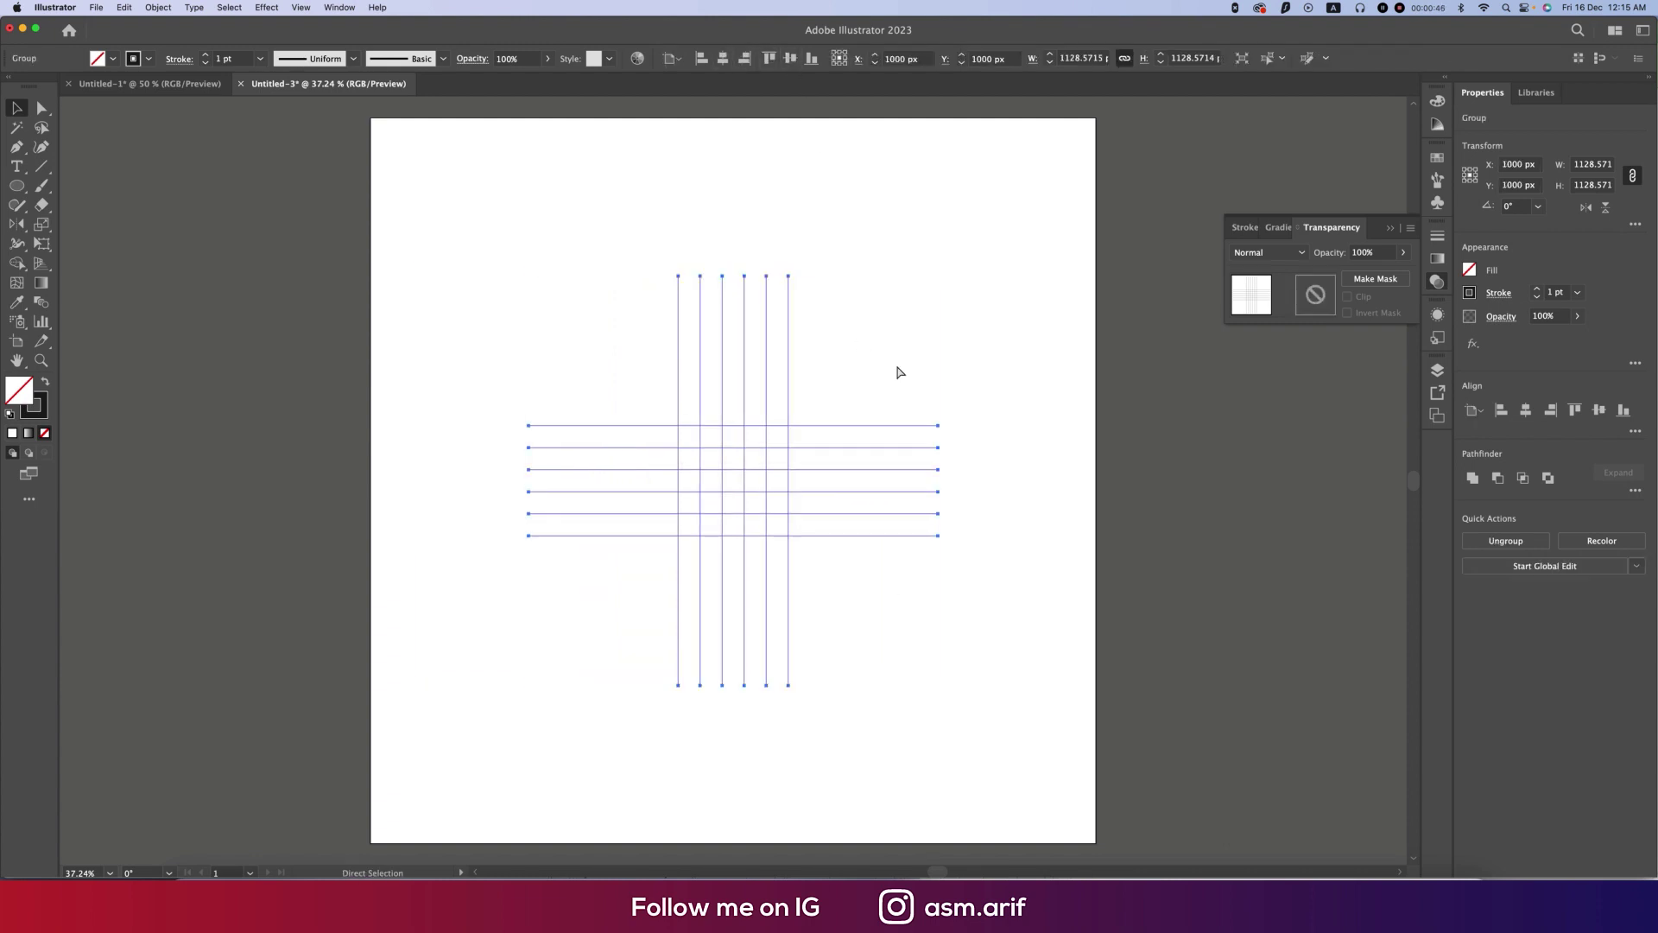
key("v")
left_click(636, 346)
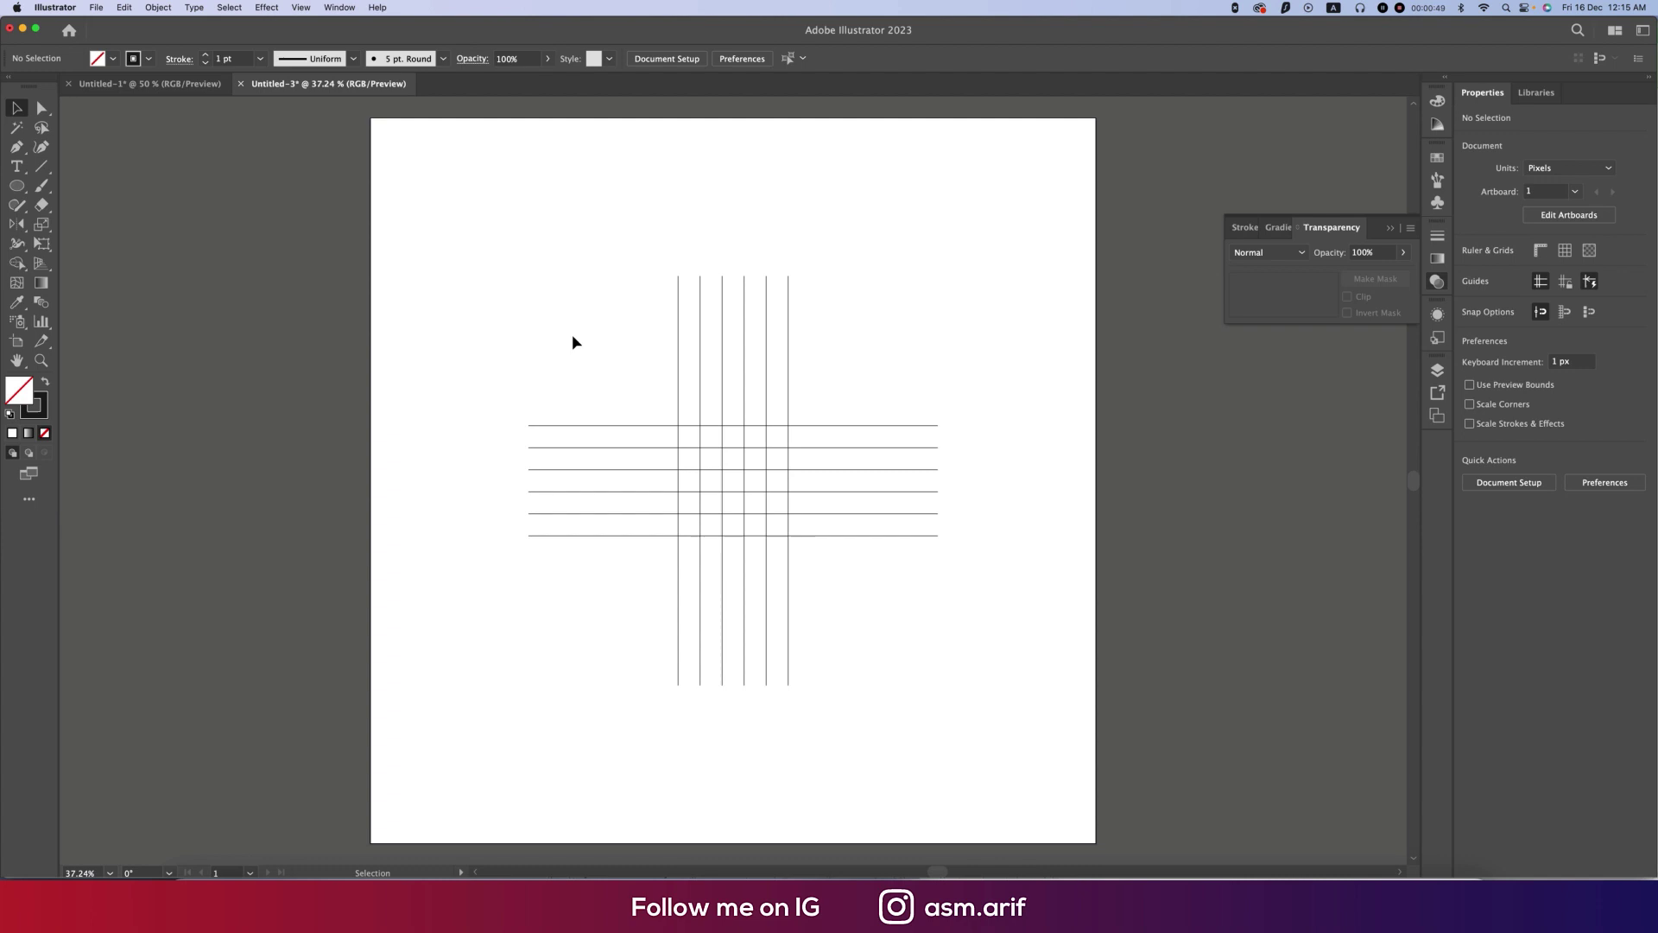
- Draw a small circle between two vertical grid lines with the Ellipse tool
scroll(714, 400, "up", 1)
scroll(712, 396, "up", 1)
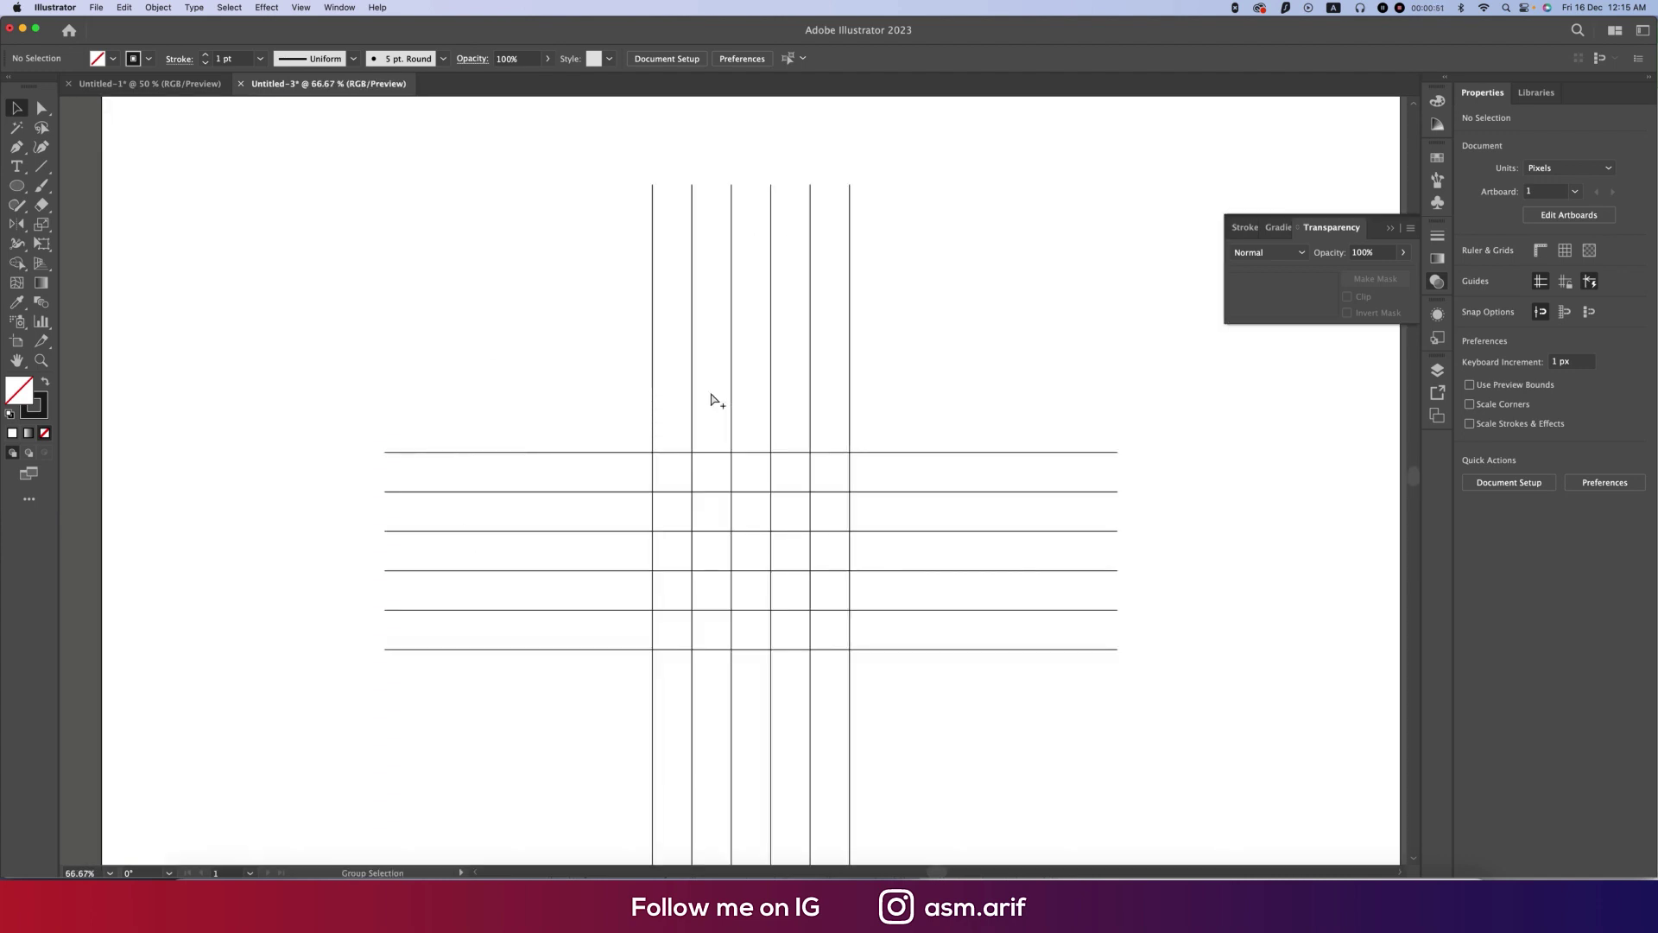
key("l")
scroll(750, 420, "up", 1)
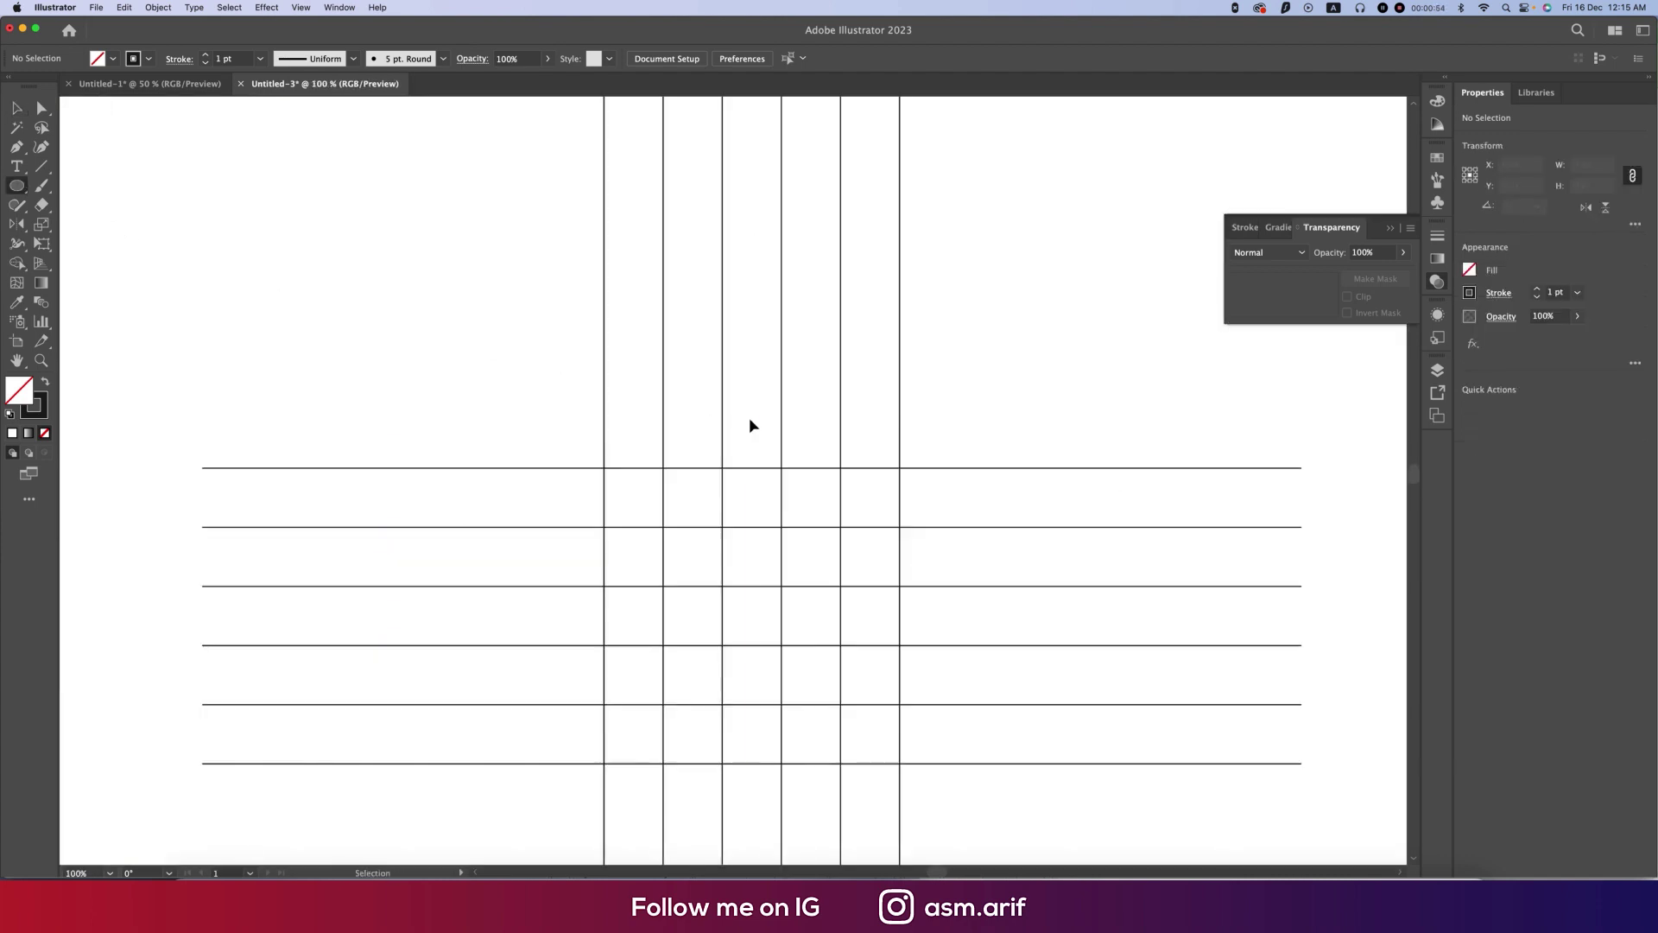
left_click_drag(752, 418, 778, 445)
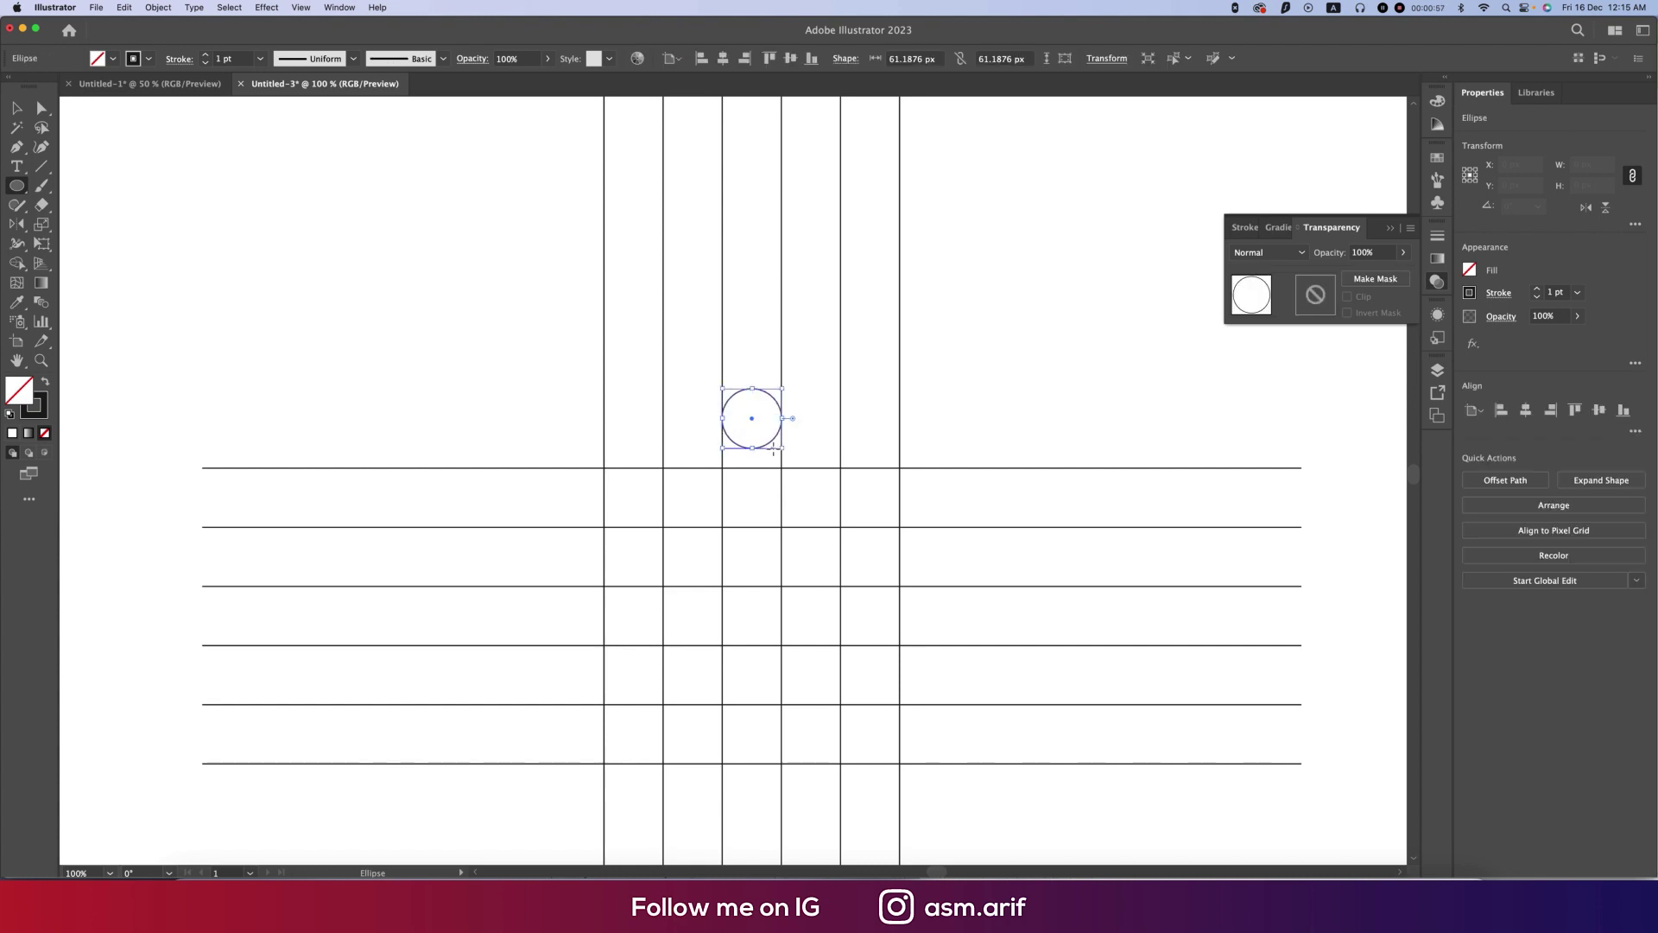
scroll(777, 422, "up", 6)
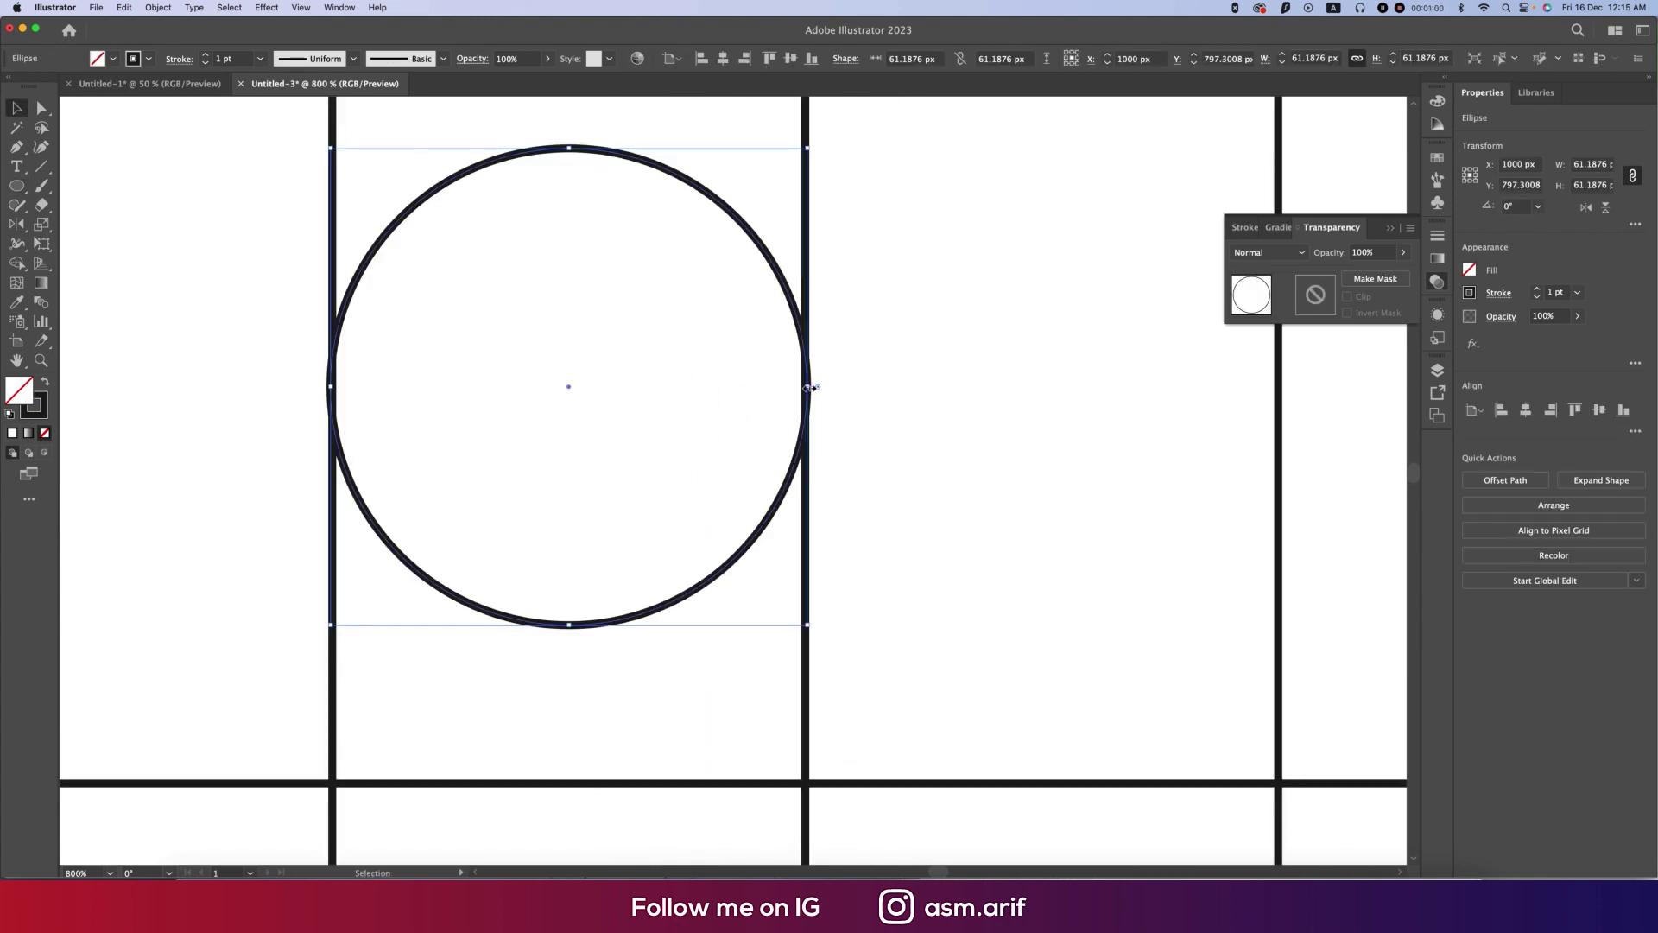
key("v")
left_click(591, 206)
left_click(620, 149)
- In Outline view, fit the circle's left and right edges to the grid lines
key("super+shift+b")
key("super+y")
scroll(813, 365, "up", 3)
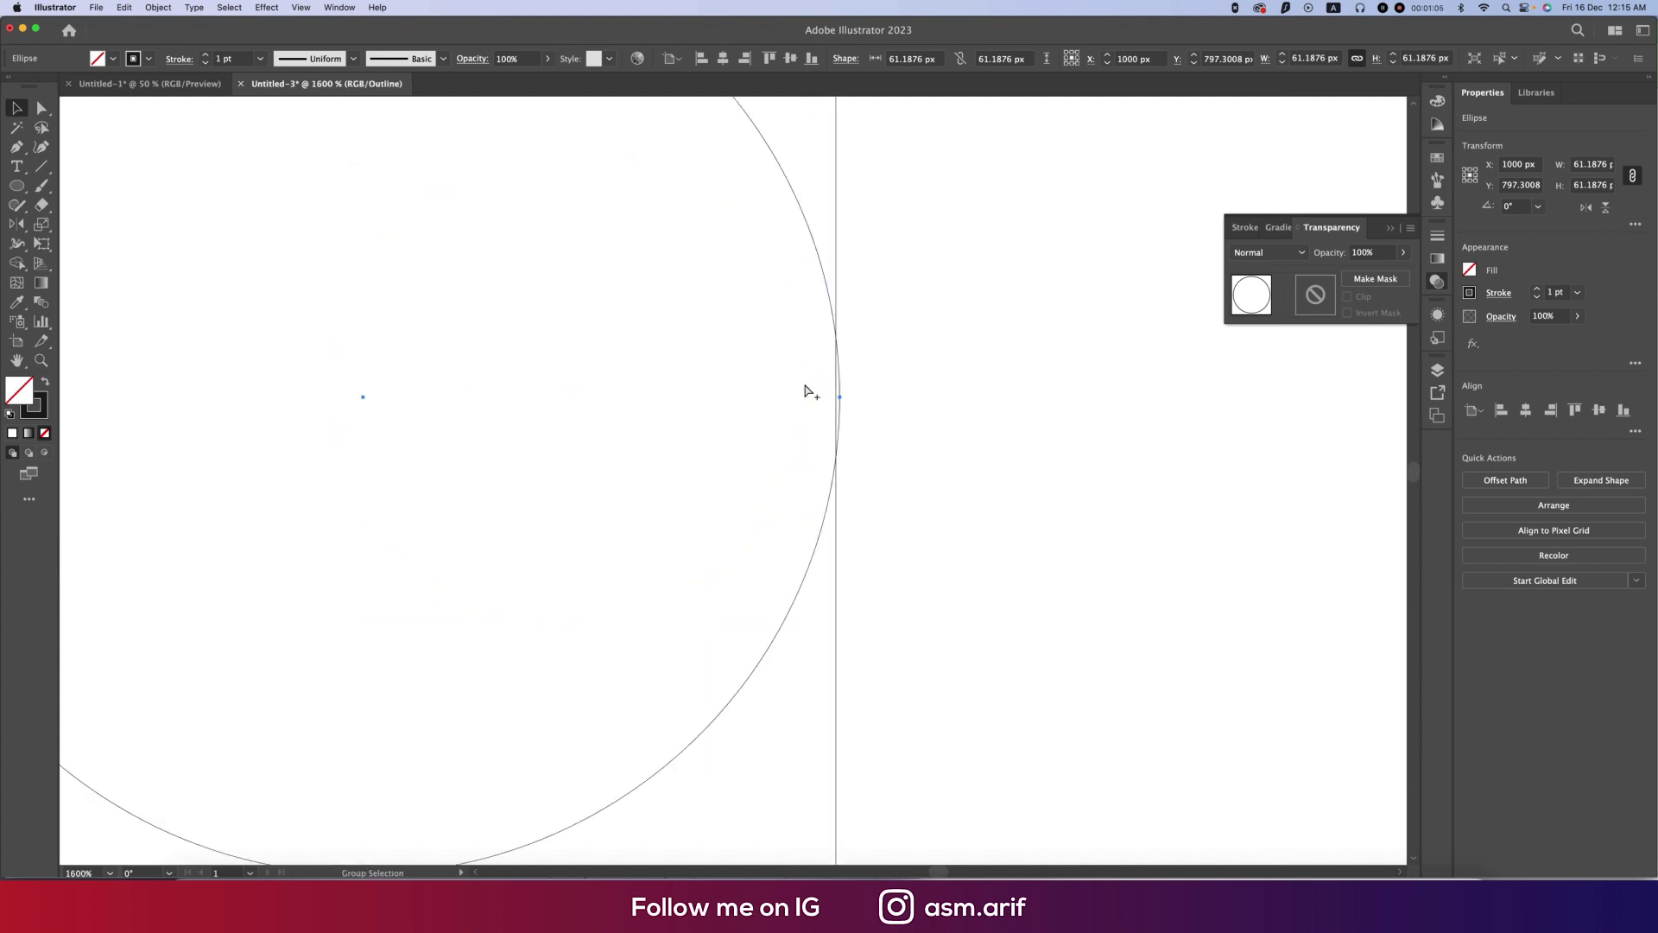
left_click_drag(874, 412, 871, 411)
scroll(915, 449, "down", 2)
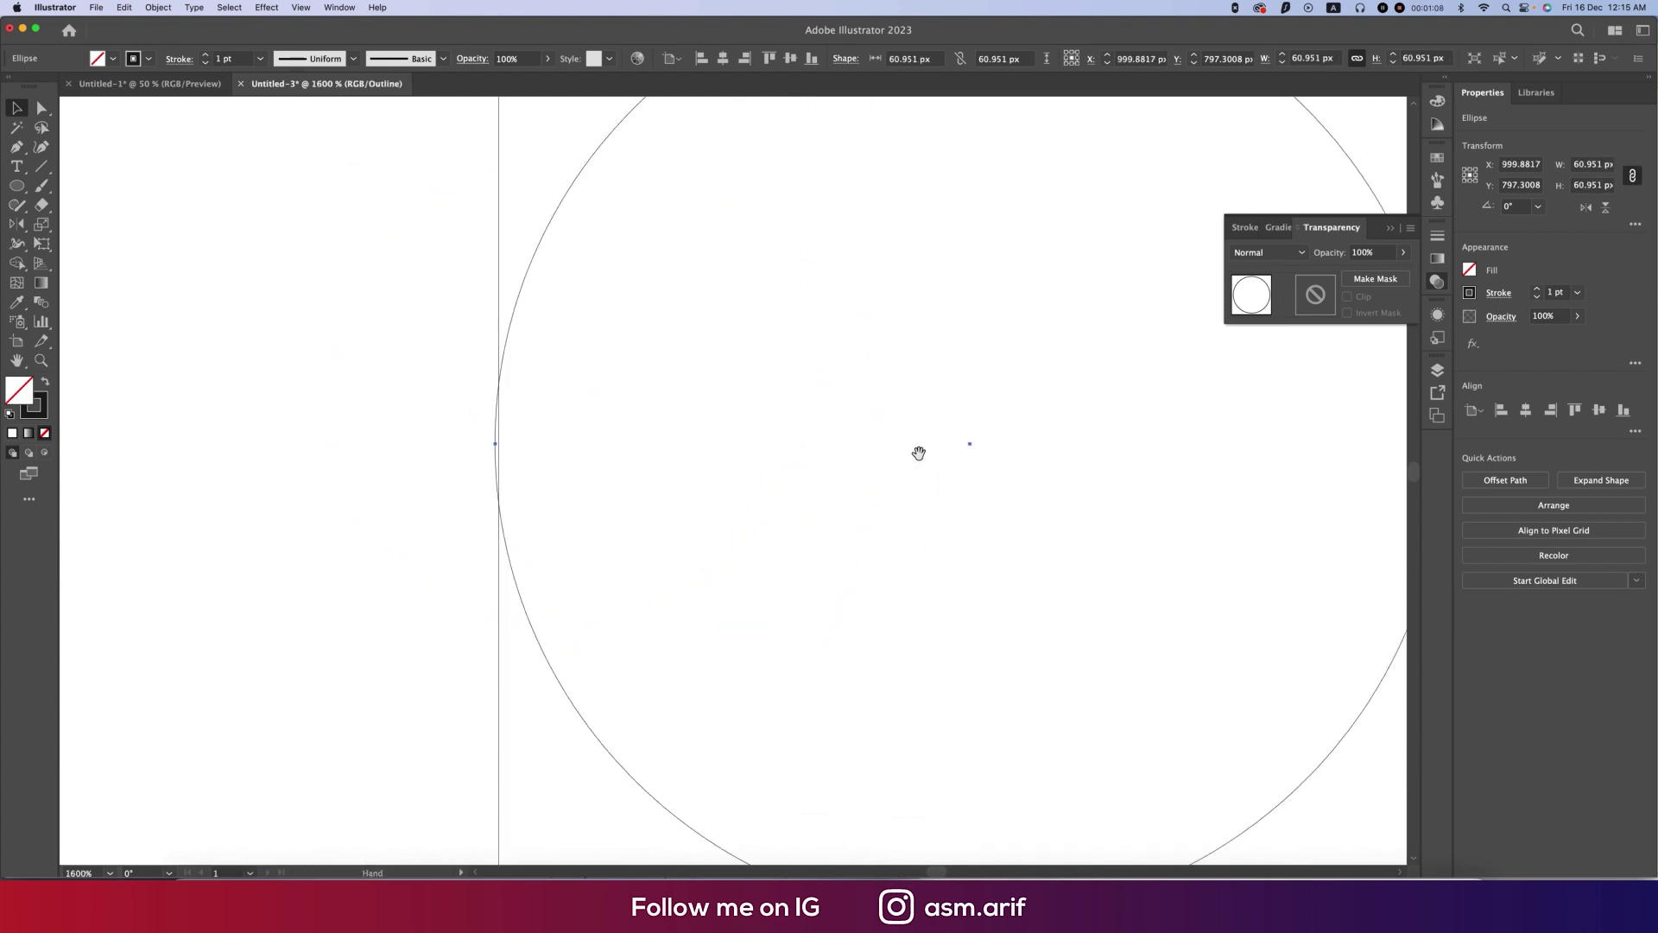
scroll(760, 453, "left", 2)
left_click_drag(627, 449, 631, 446)
- Snap the circle's edge exactly to a line and move it onto the top horizontal line
key("super+shift+a")
scroll(707, 463, "up", 4)
left_click(708, 459)
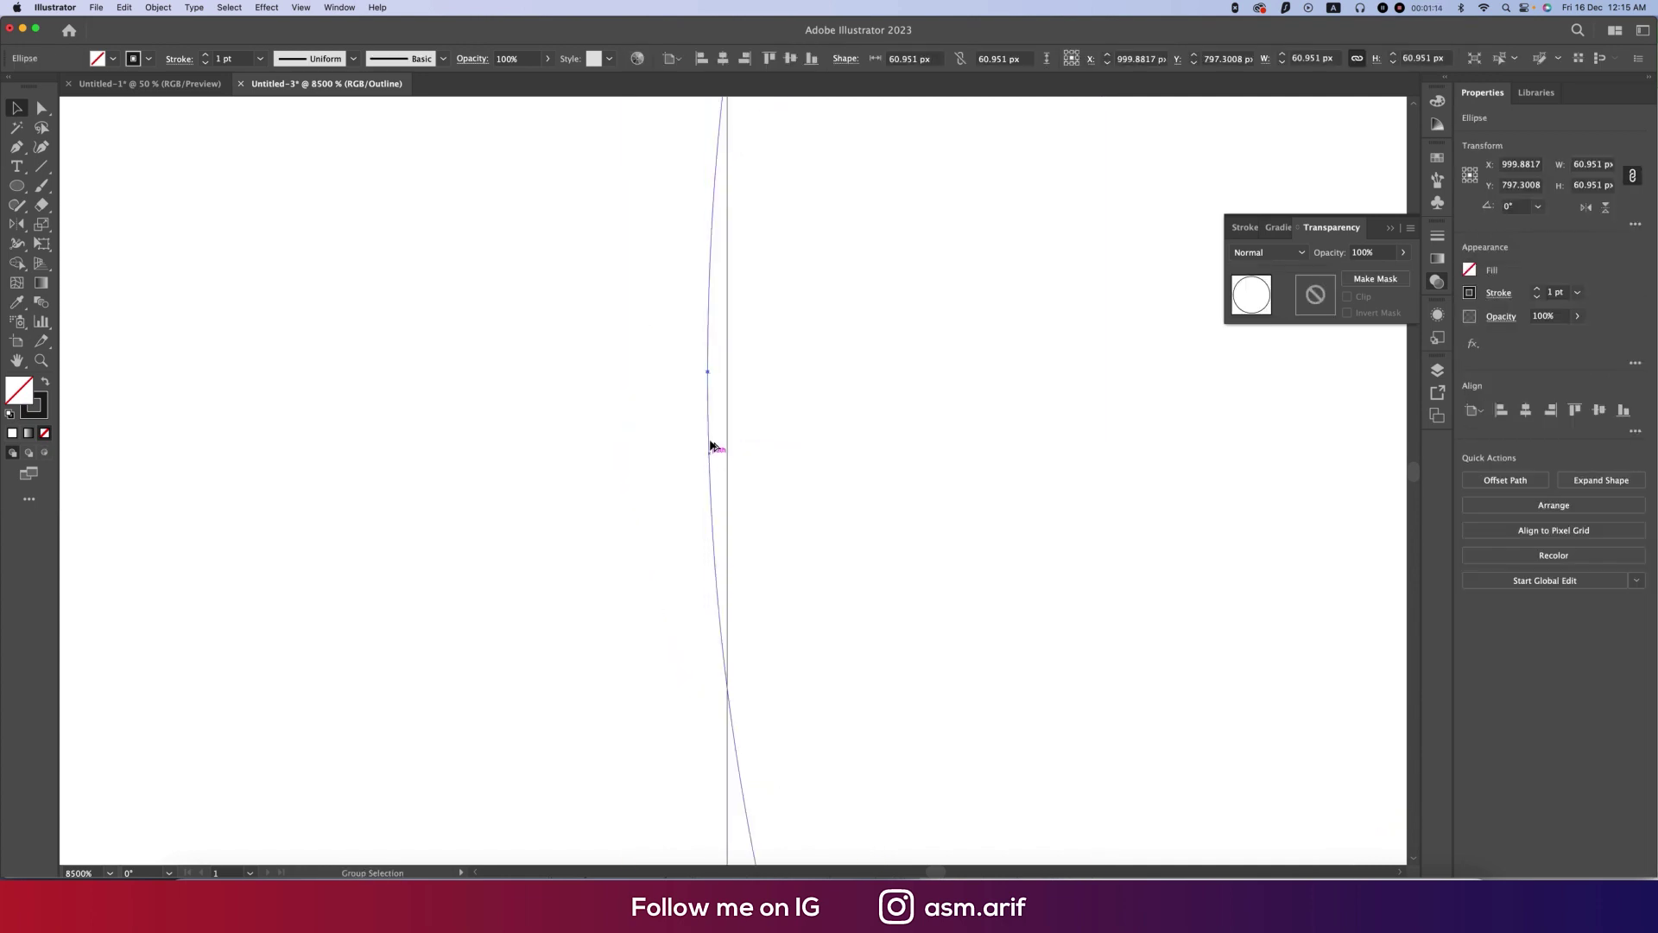
left_click_drag(707, 371, 722, 371)
scroll(589, 454, "down", 1)
scroll(589, 454, "down", 10)
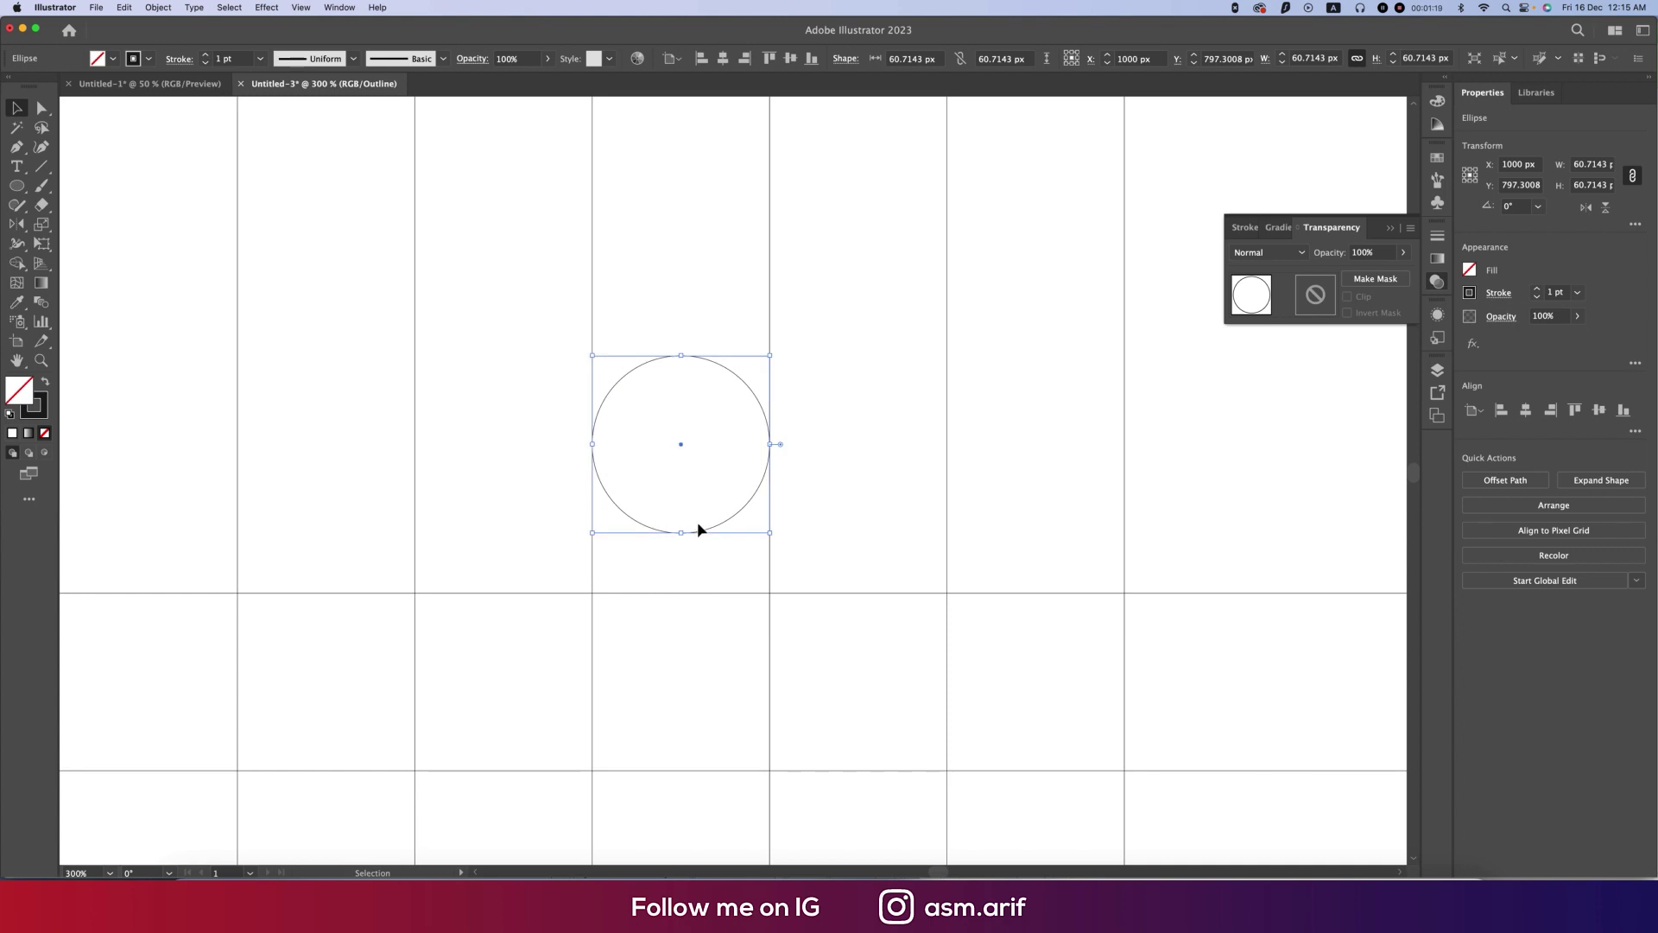
left_click_drag(718, 523, 722, 582)
- Scale up centred copies to make three concentric circles
scroll(722, 582, "down", 3)
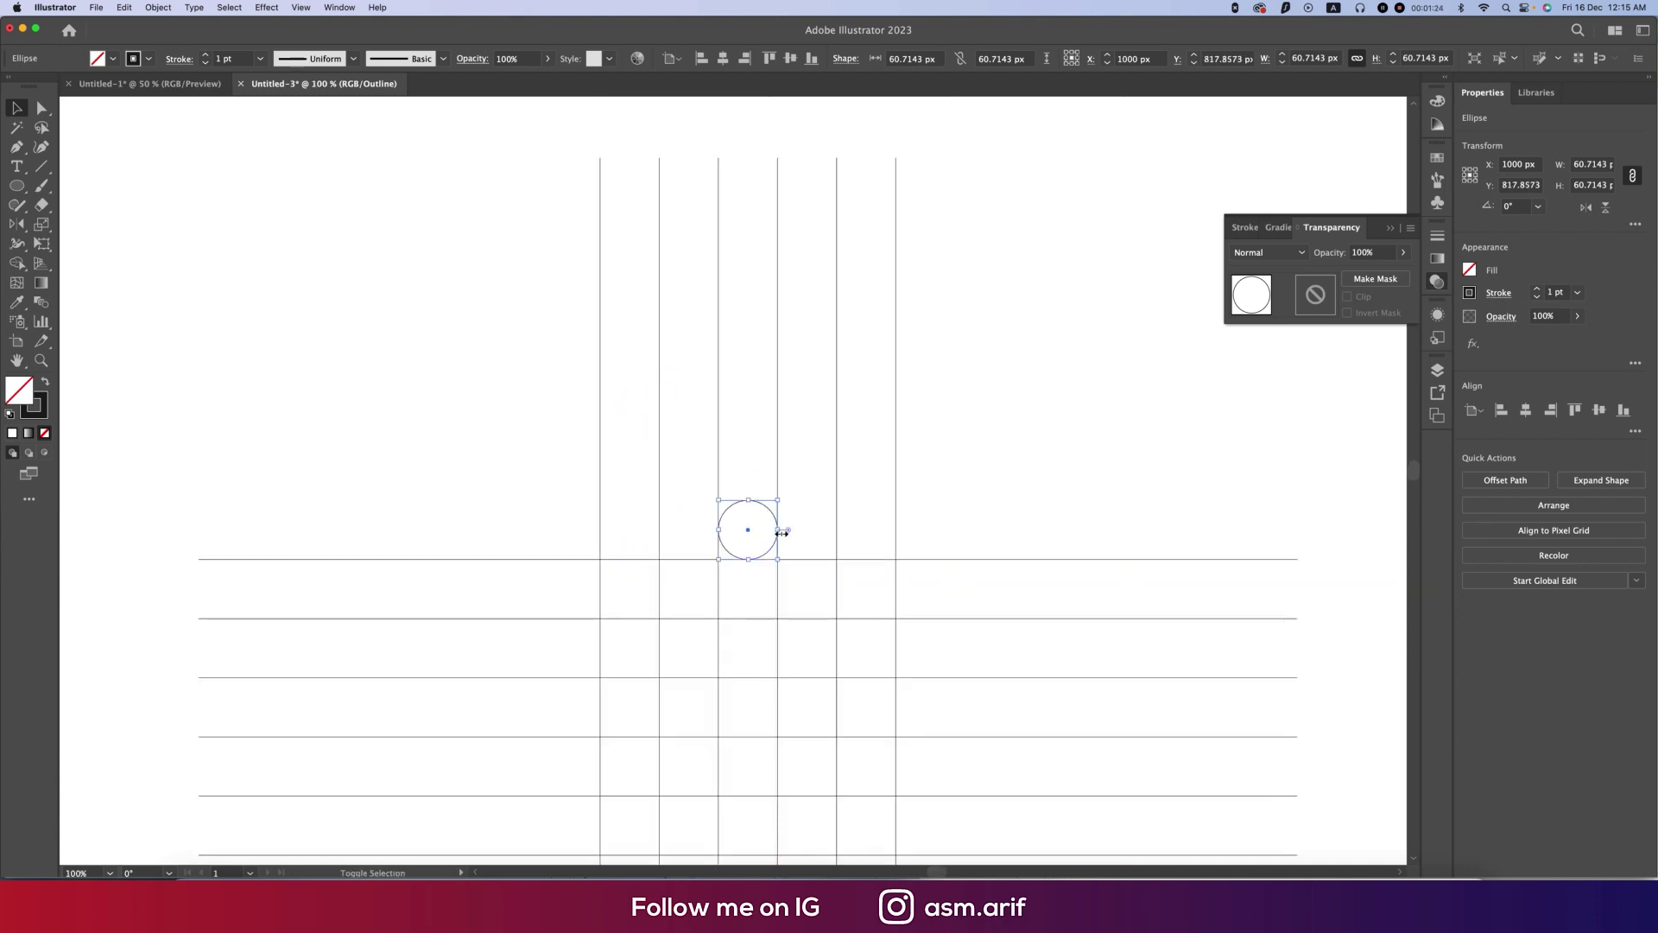
left_click_drag(781, 532, 898, 544)
left_click(770, 546, "shift")
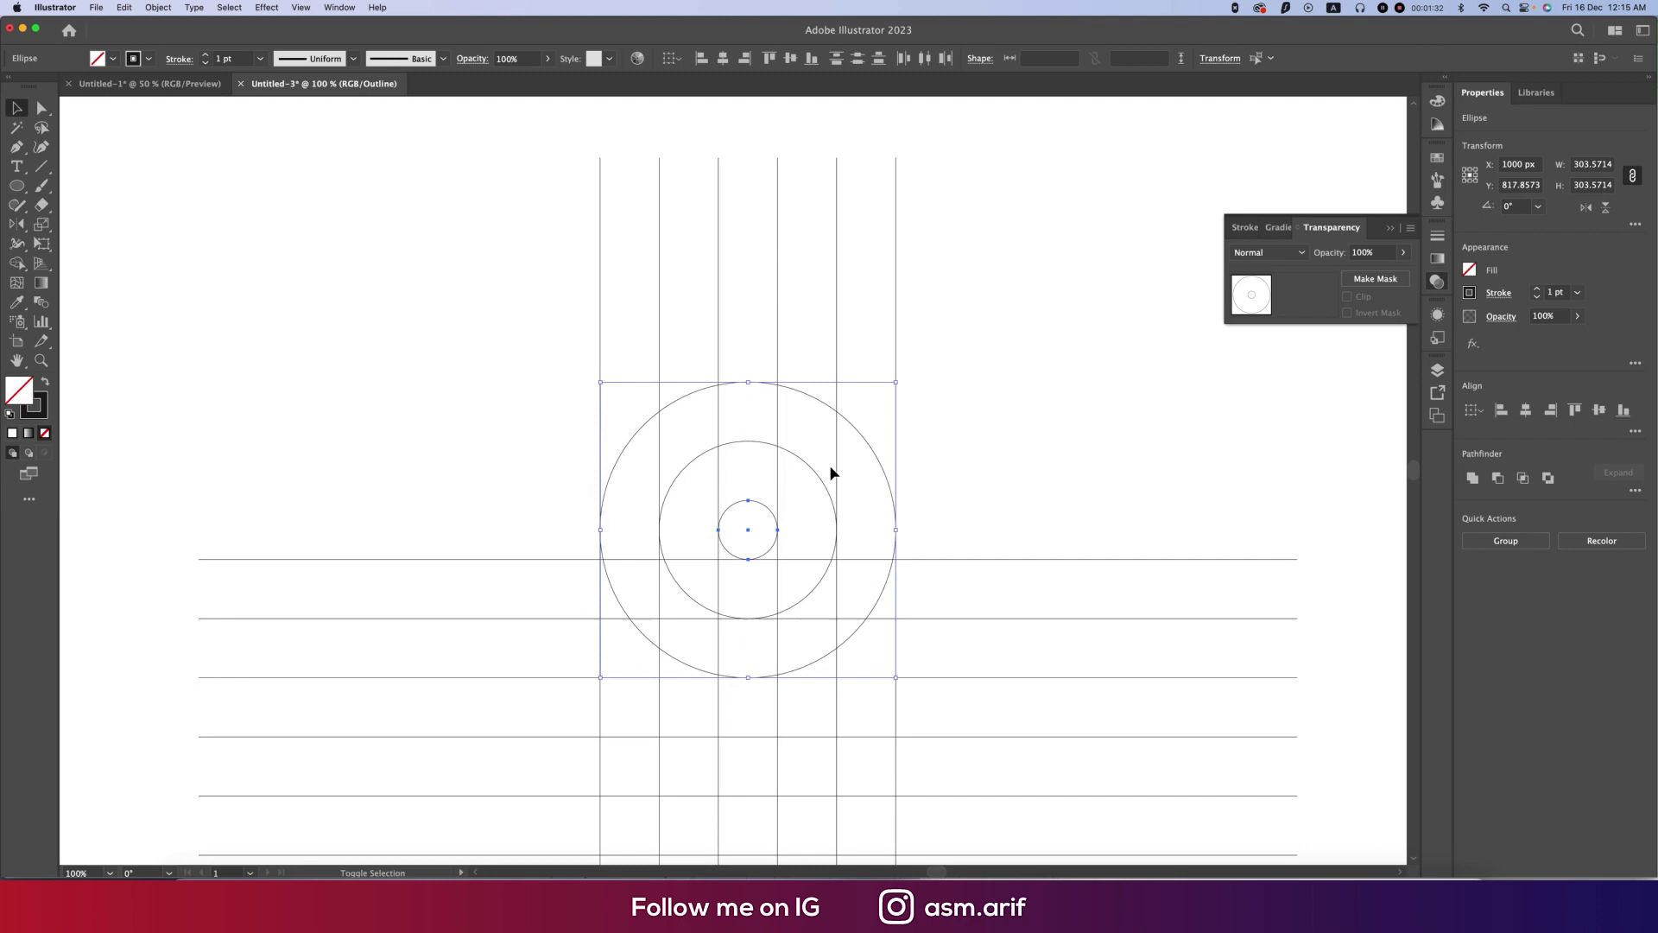
- Copy the concentric circle set down-left, select all lines and circles, and return to Preview
scroll(817, 478, "down", 1)
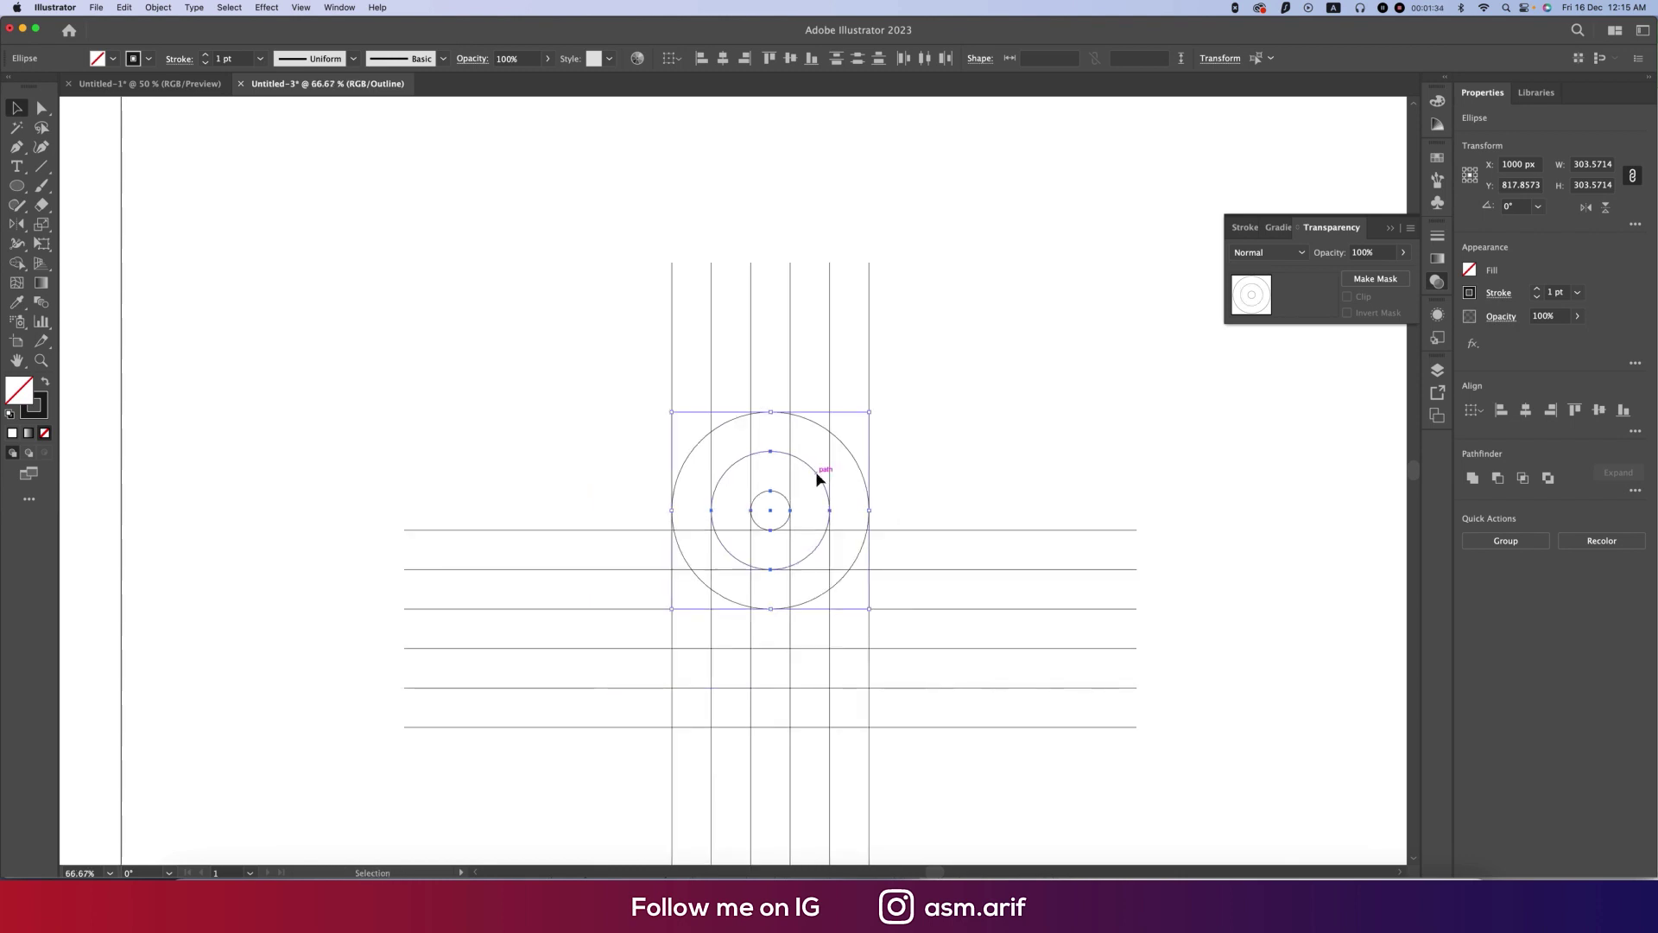
left_click_drag(816, 480, 701, 596)
key("a")
left_click_drag(567, 385, 868, 522)
key("super+y")
key("v")
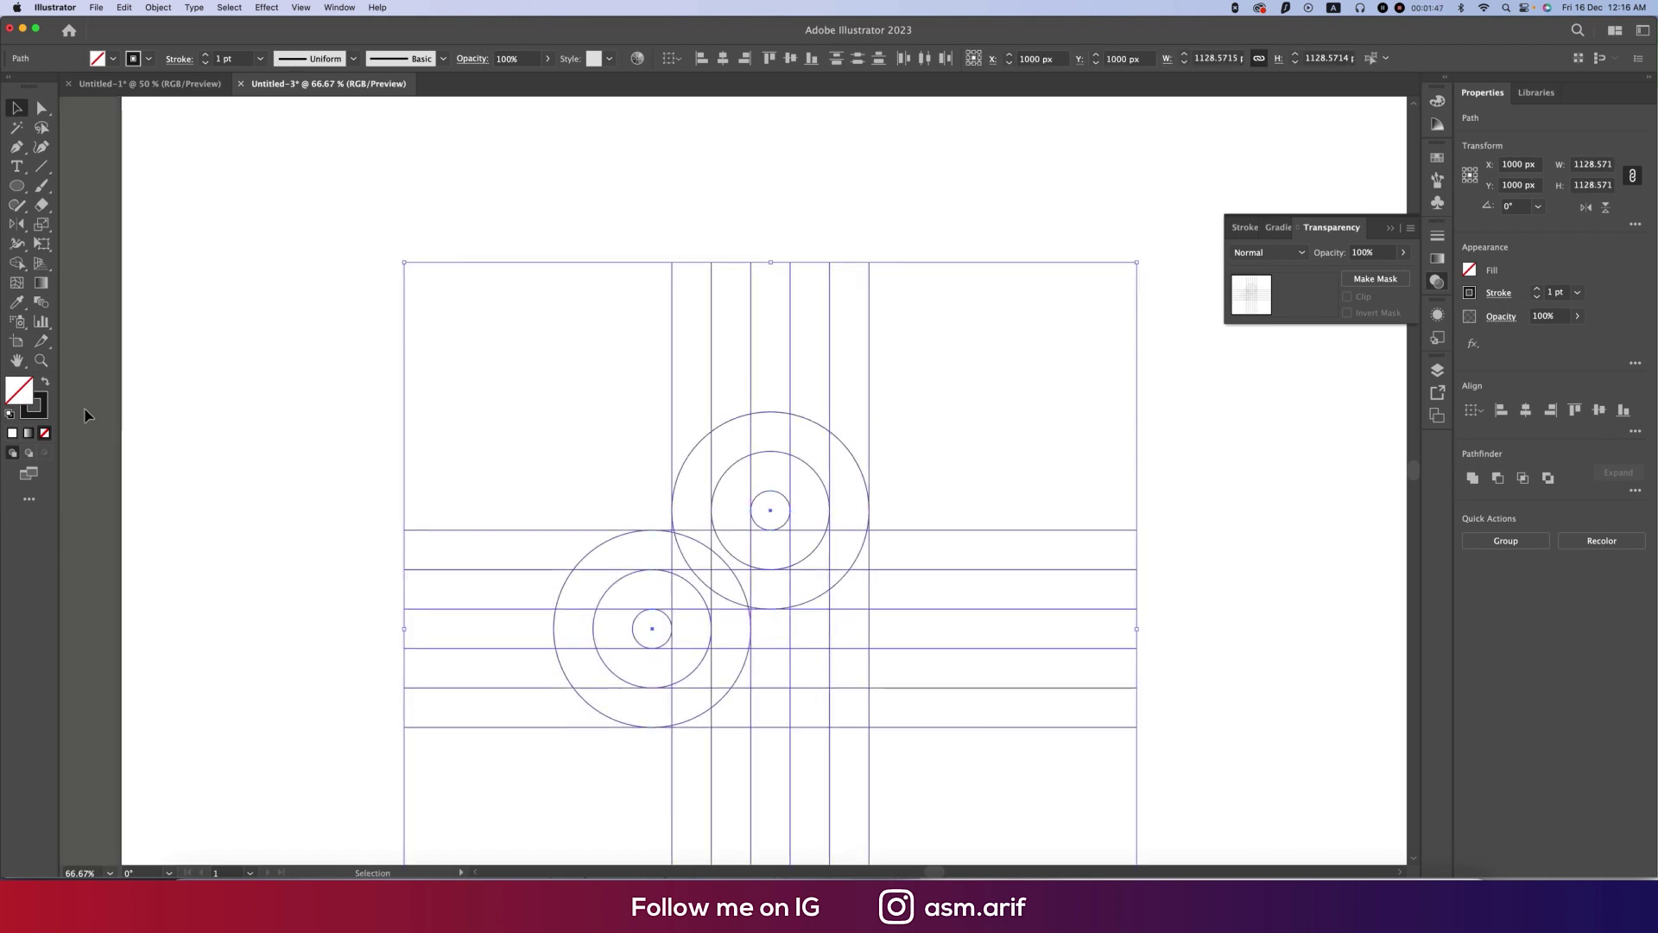
- With Shape Builder and black fill, merge the bottom cells and arc areas into one band
left_click(25, 266)
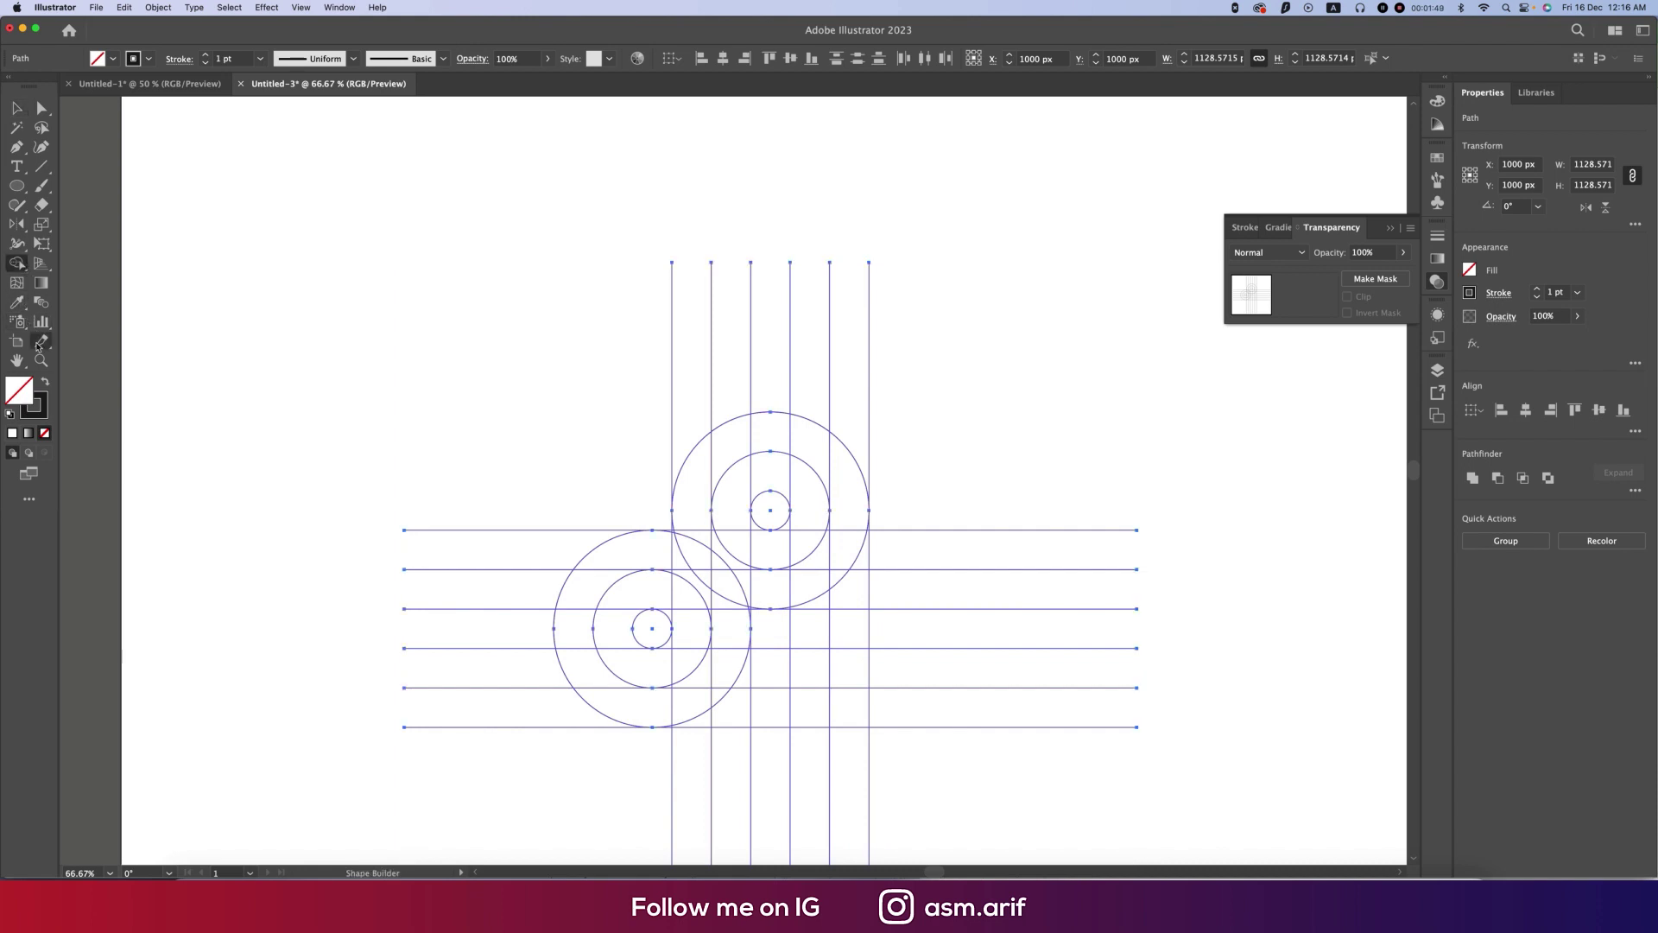
left_click(44, 382)
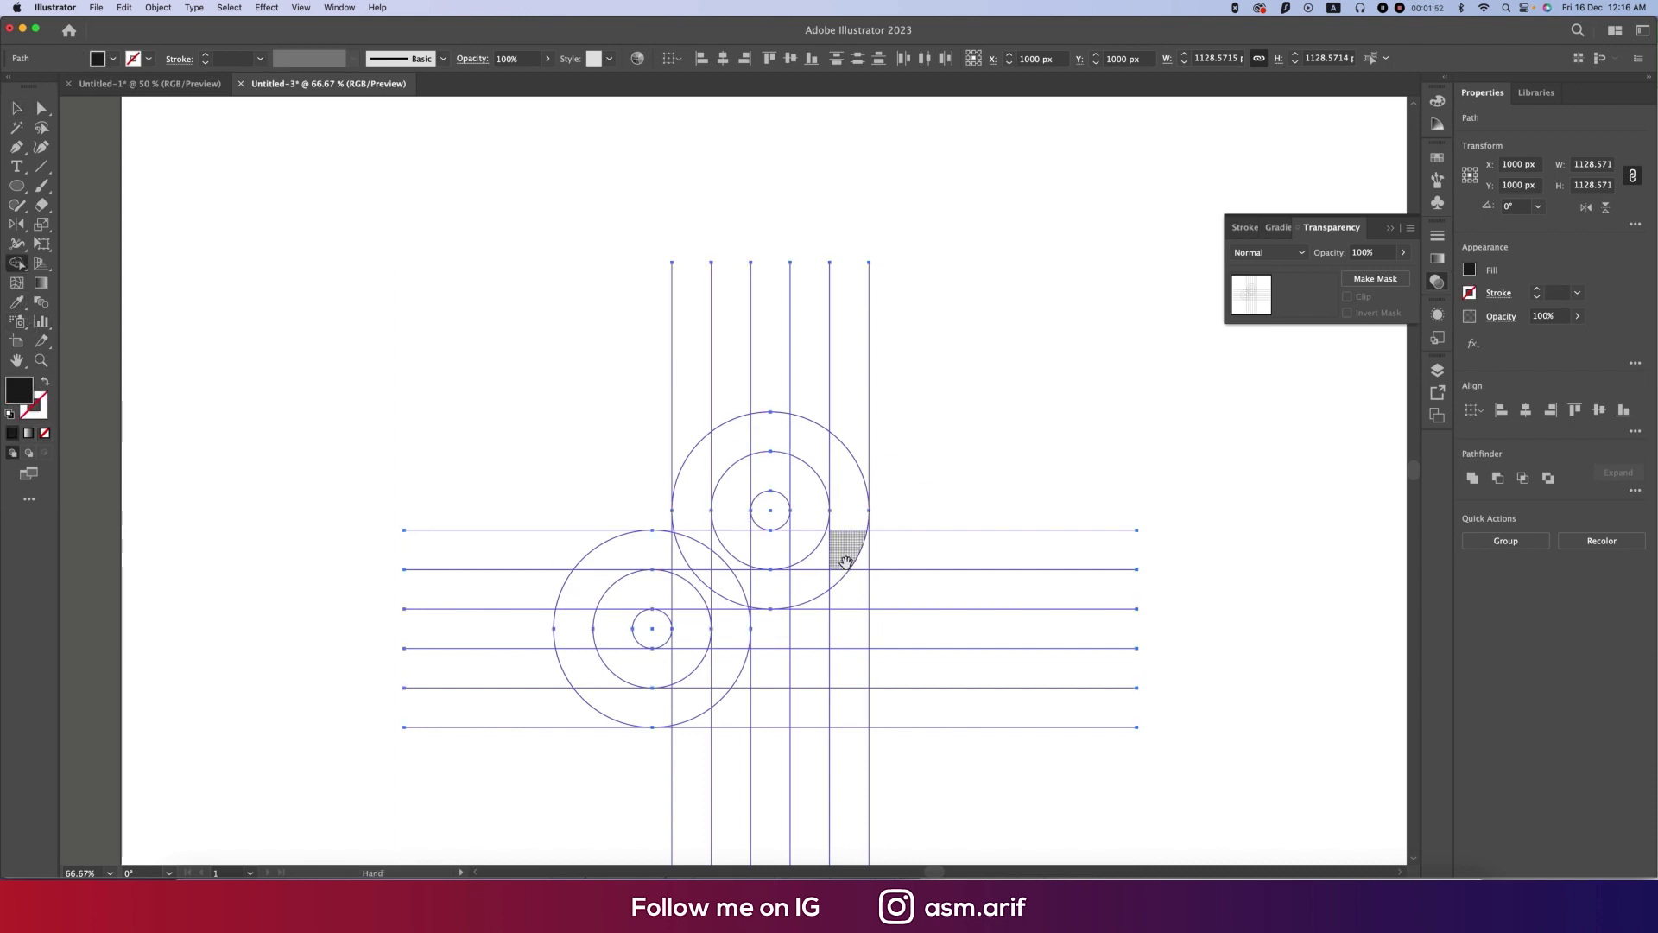
scroll(710, 400, "down", 2)
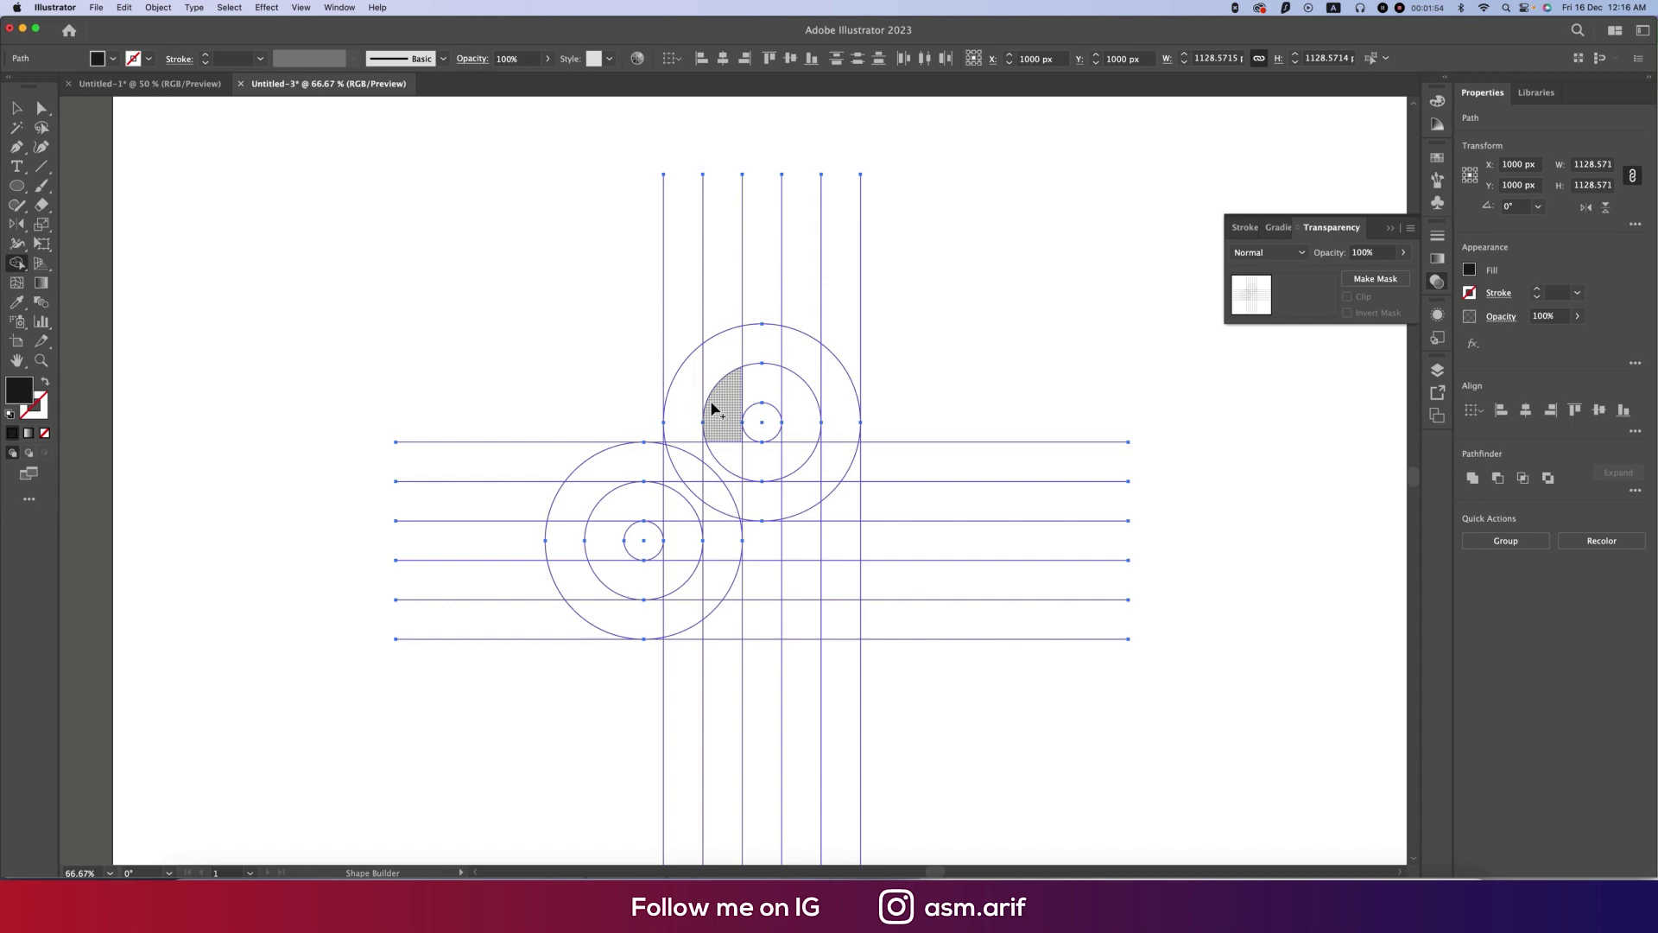
mouse_move(738, 617)
left_mouse_down()
mouse_move(630, 618)
mouse_move(716, 634)
left_mouse_up()
key("super+equal")
scroll(674, 642, "up", 5)
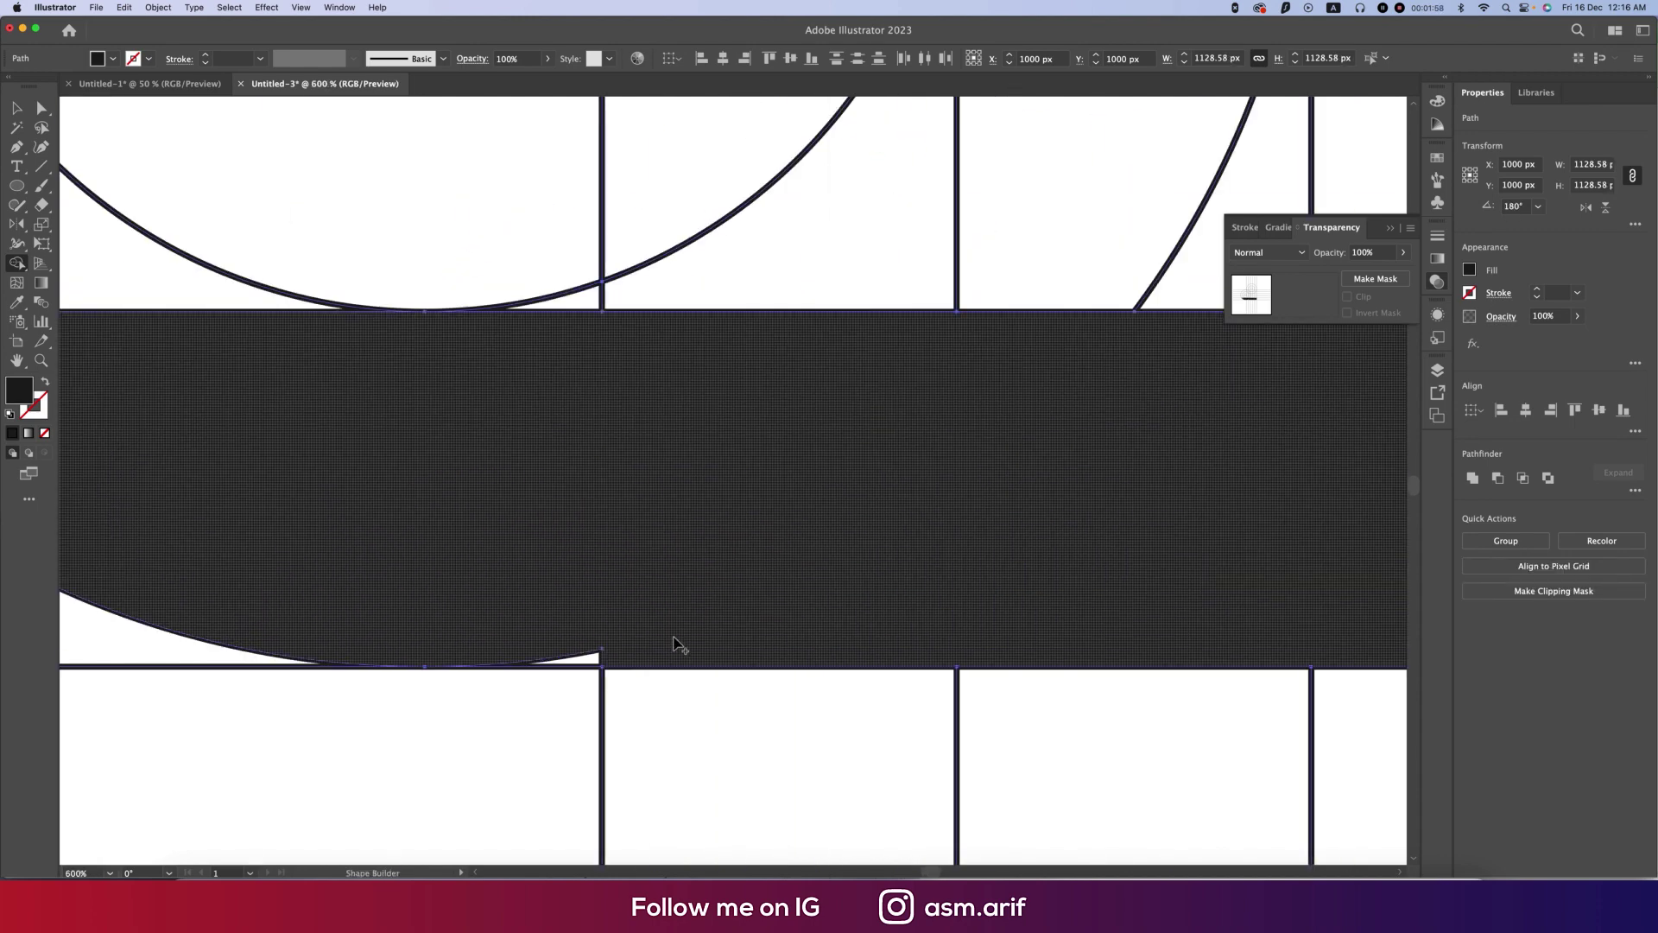
scroll(604, 661, "down", 2)
scroll(766, 713, "left", 3)
scroll(766, 712, "up", 2)
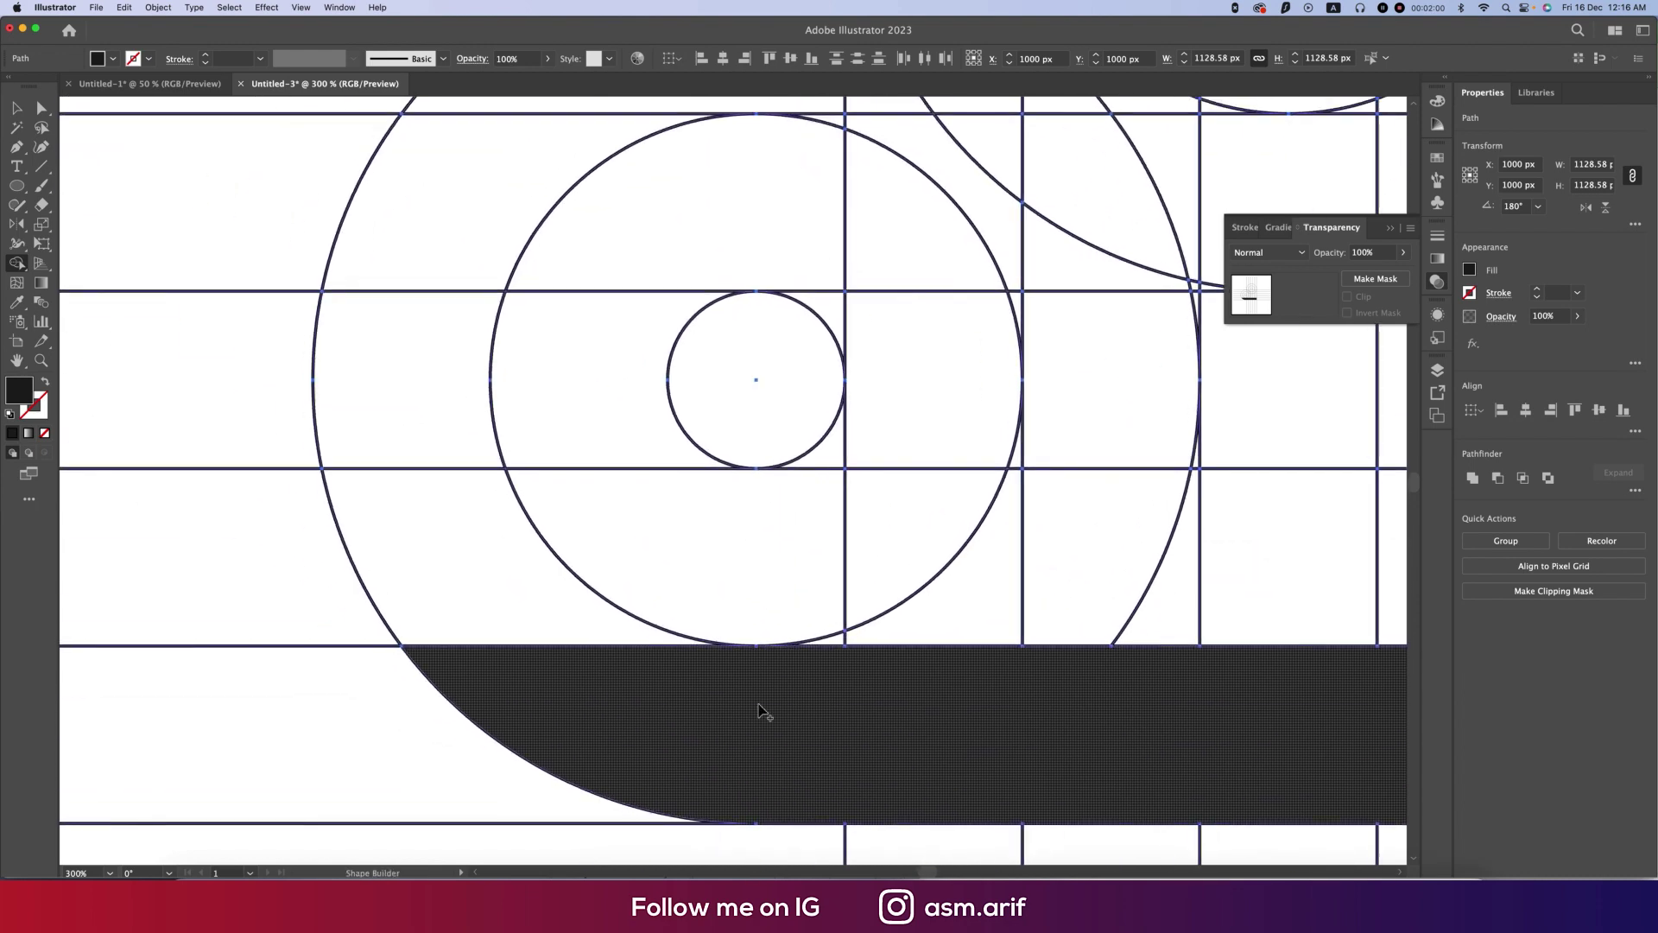
left_click_drag(648, 650, 566, 598)
- Merge the next arc cells and extend the black top bar right to the large circle
scroll(622, 665, "up", 2)
scroll(622, 665, "left", 2)
mouse_move(680, 733)
left_mouse_down()
mouse_move(574, 492)
mouse_move(587, 519)
mouse_move(853, 486)
left_mouse_up()
scroll(574, 492, "down", 4)
scroll(584, 521, "up", 1)
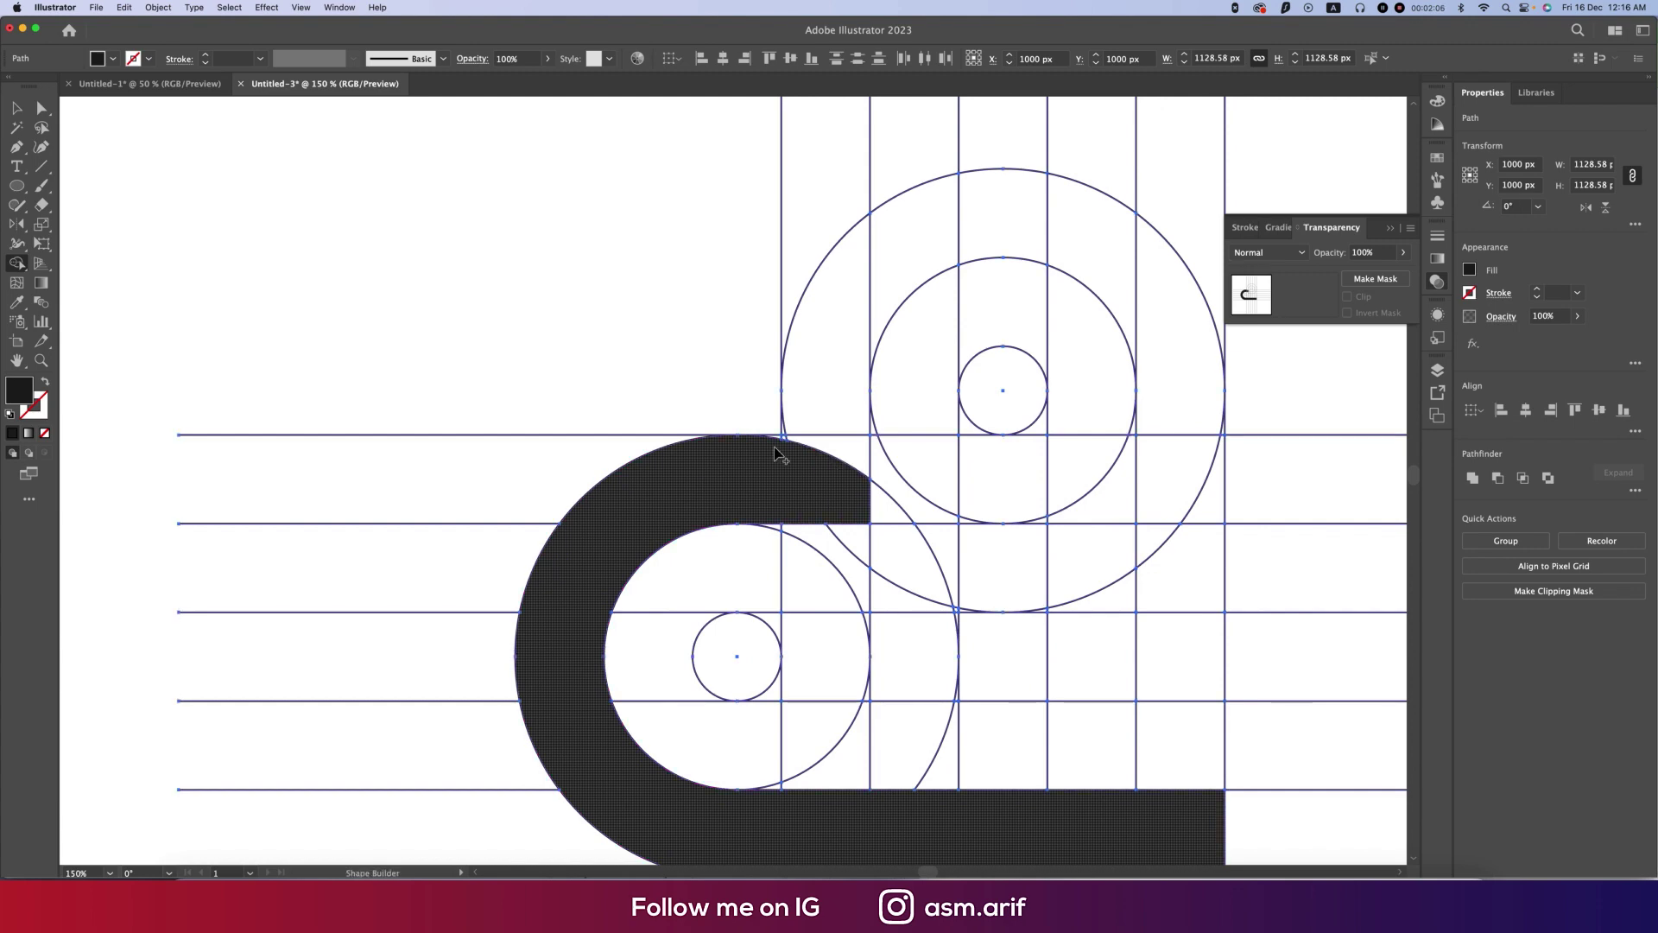
scroll(793, 464, "up", 1)
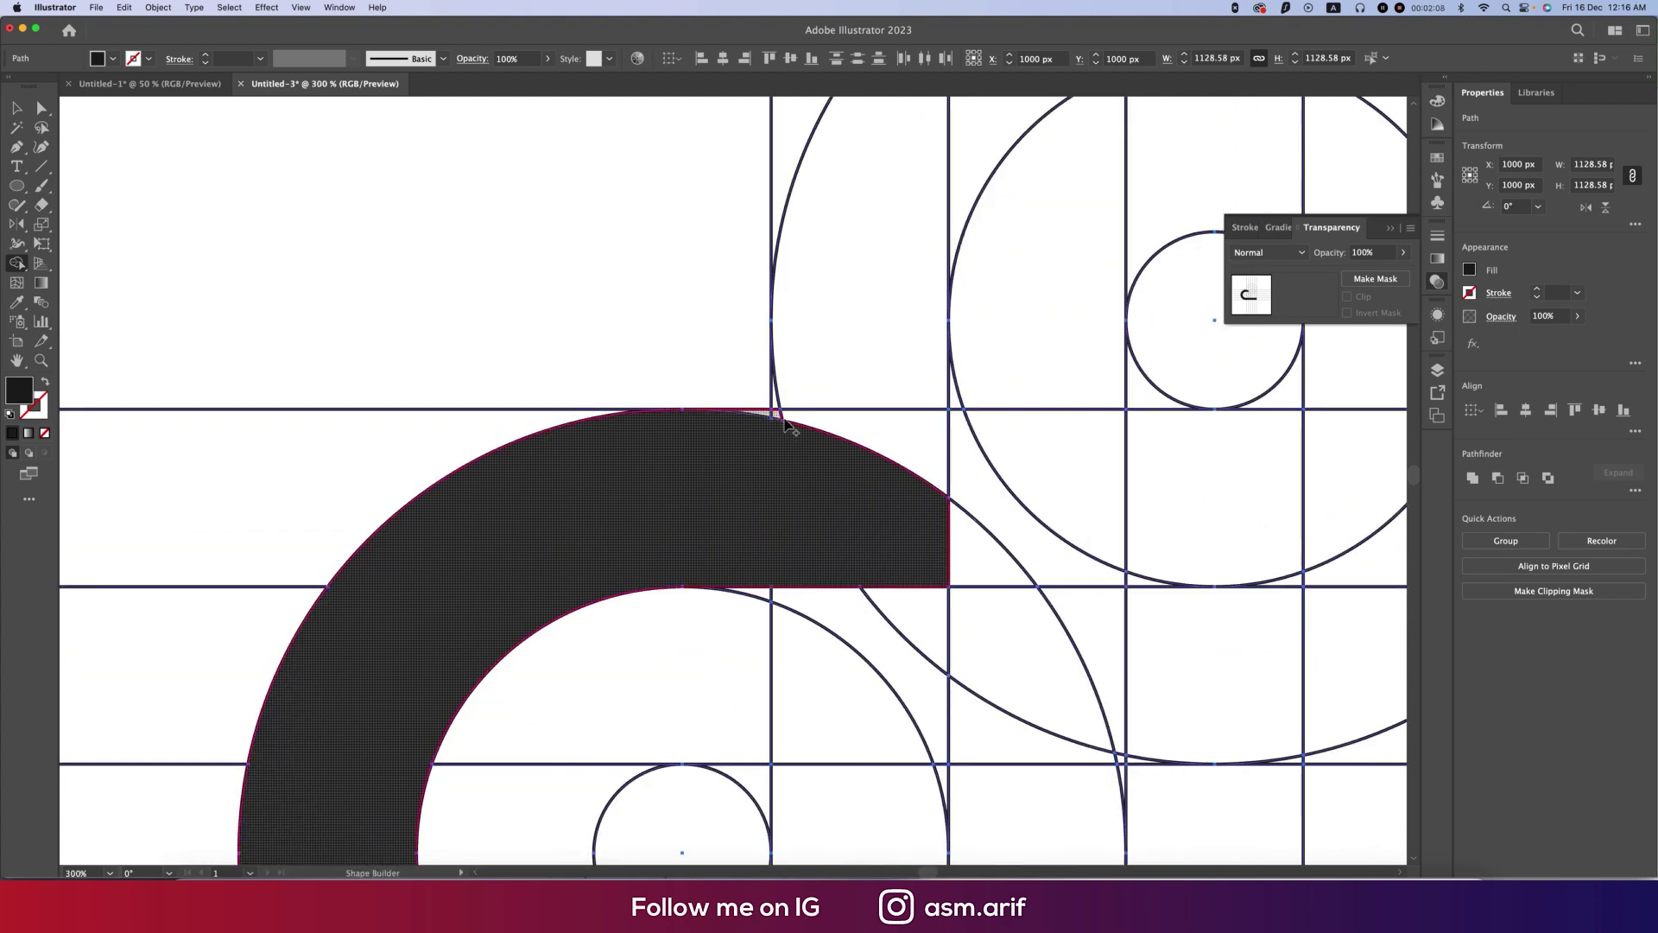
left_click_drag(781, 430, 814, 455)
scroll(814, 456, "down", 1)
left_click_drag(990, 511, 959, 539)
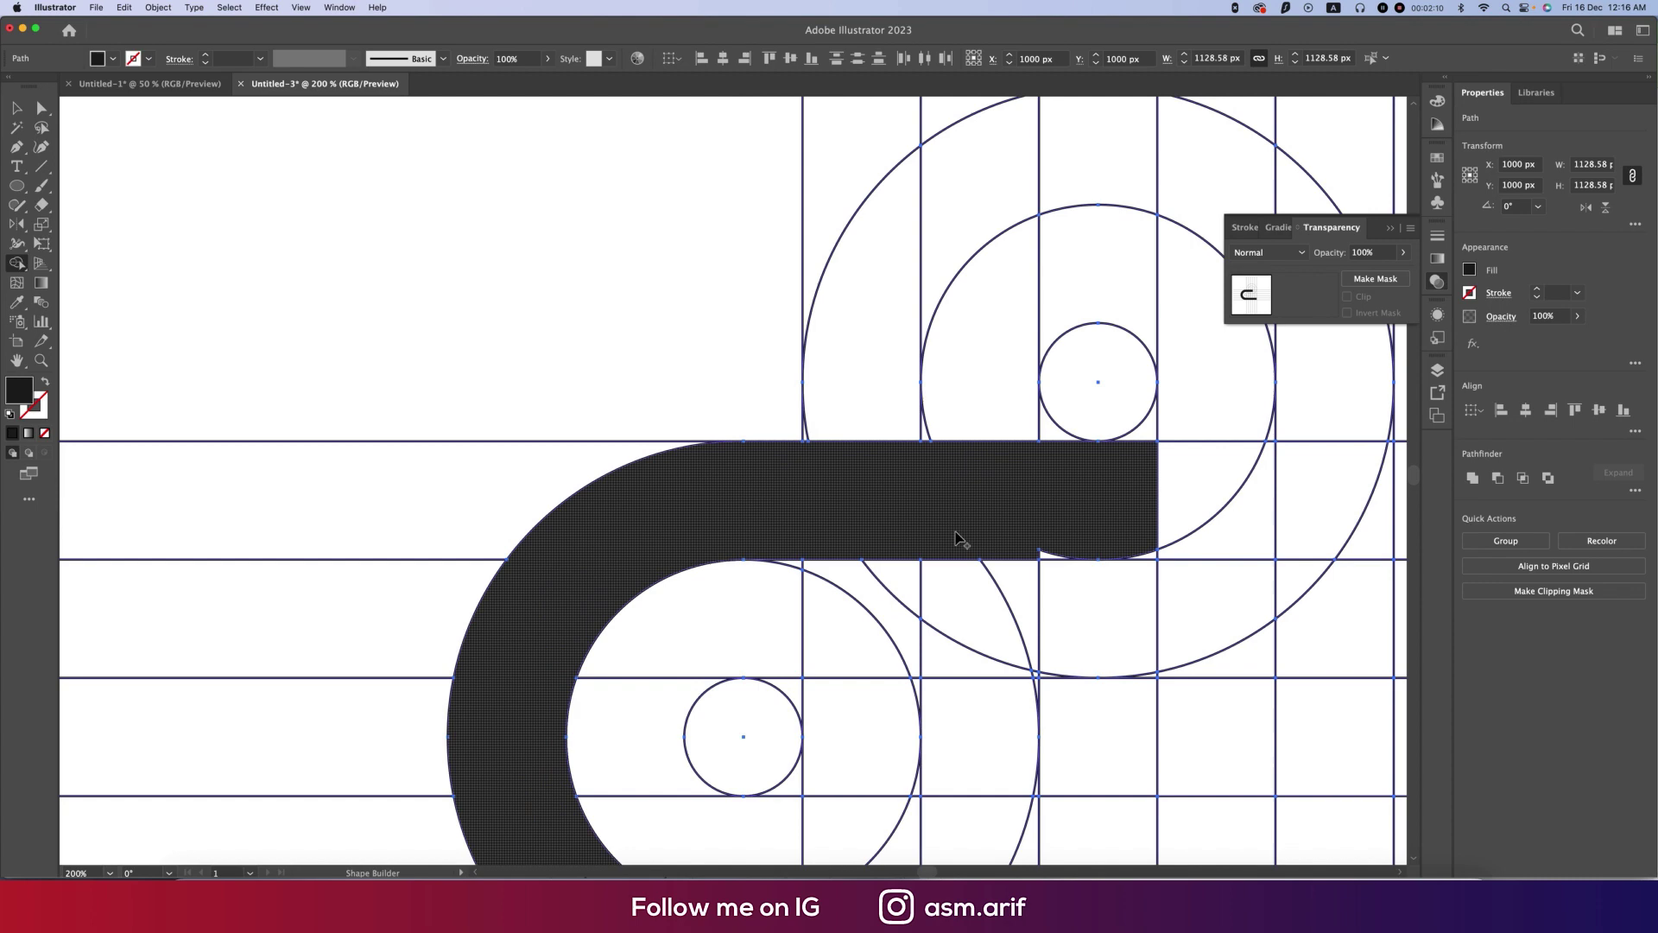
scroll(907, 546, "right", 5)
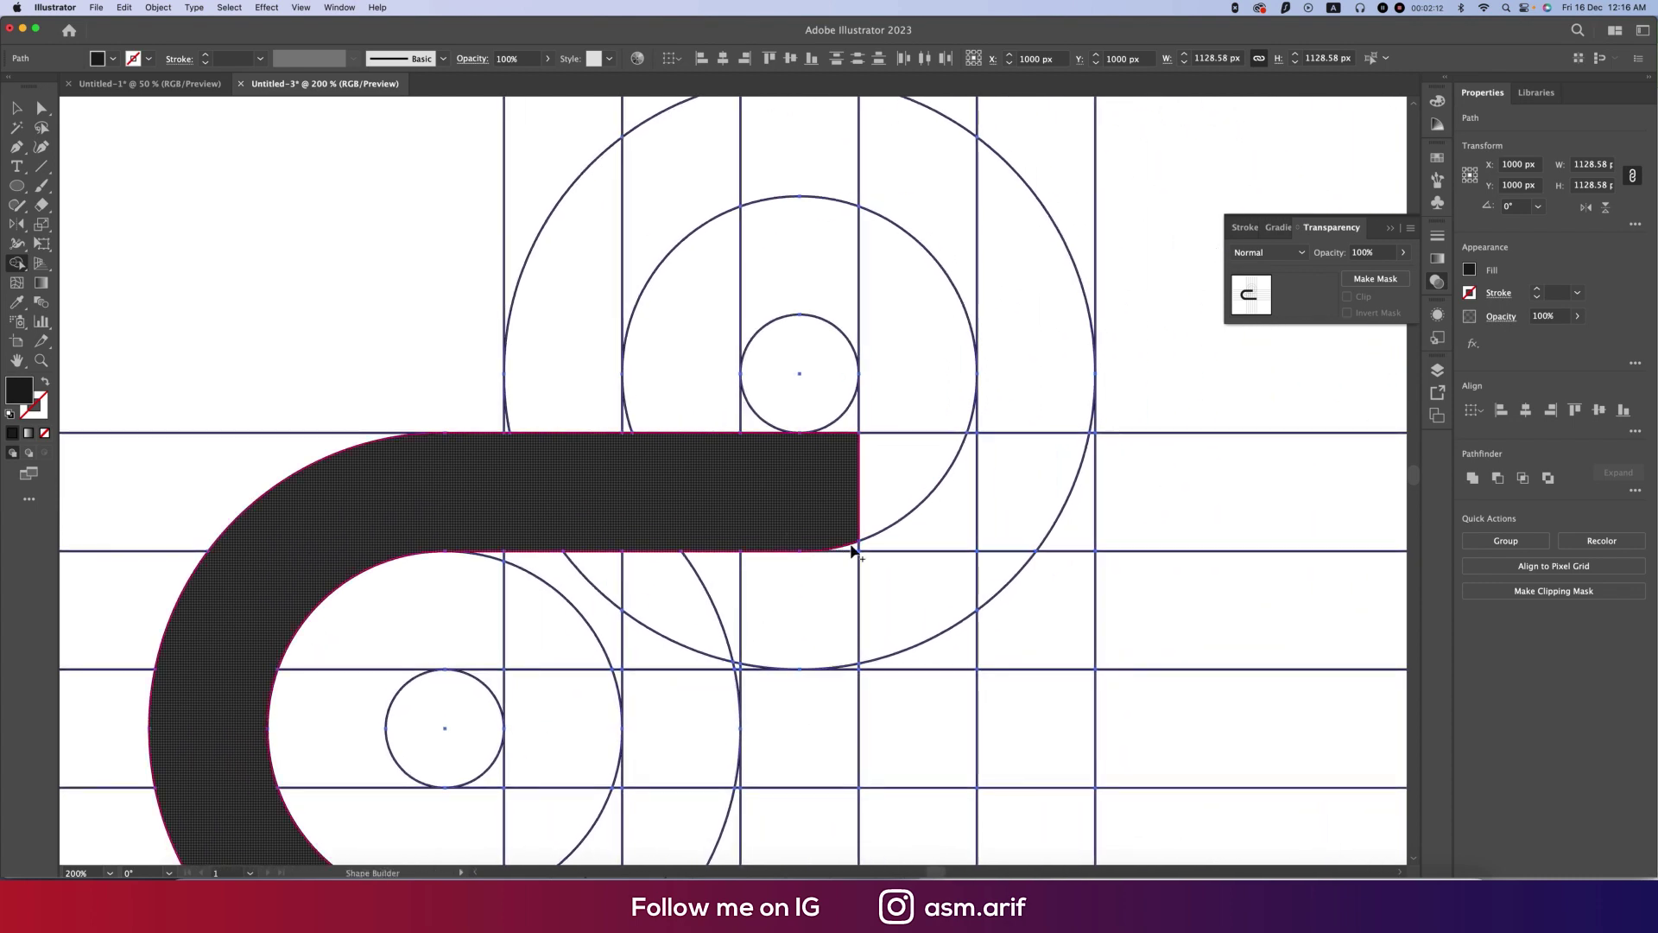
left_click_drag(851, 516, 1016, 516)
left_click(1057, 530)
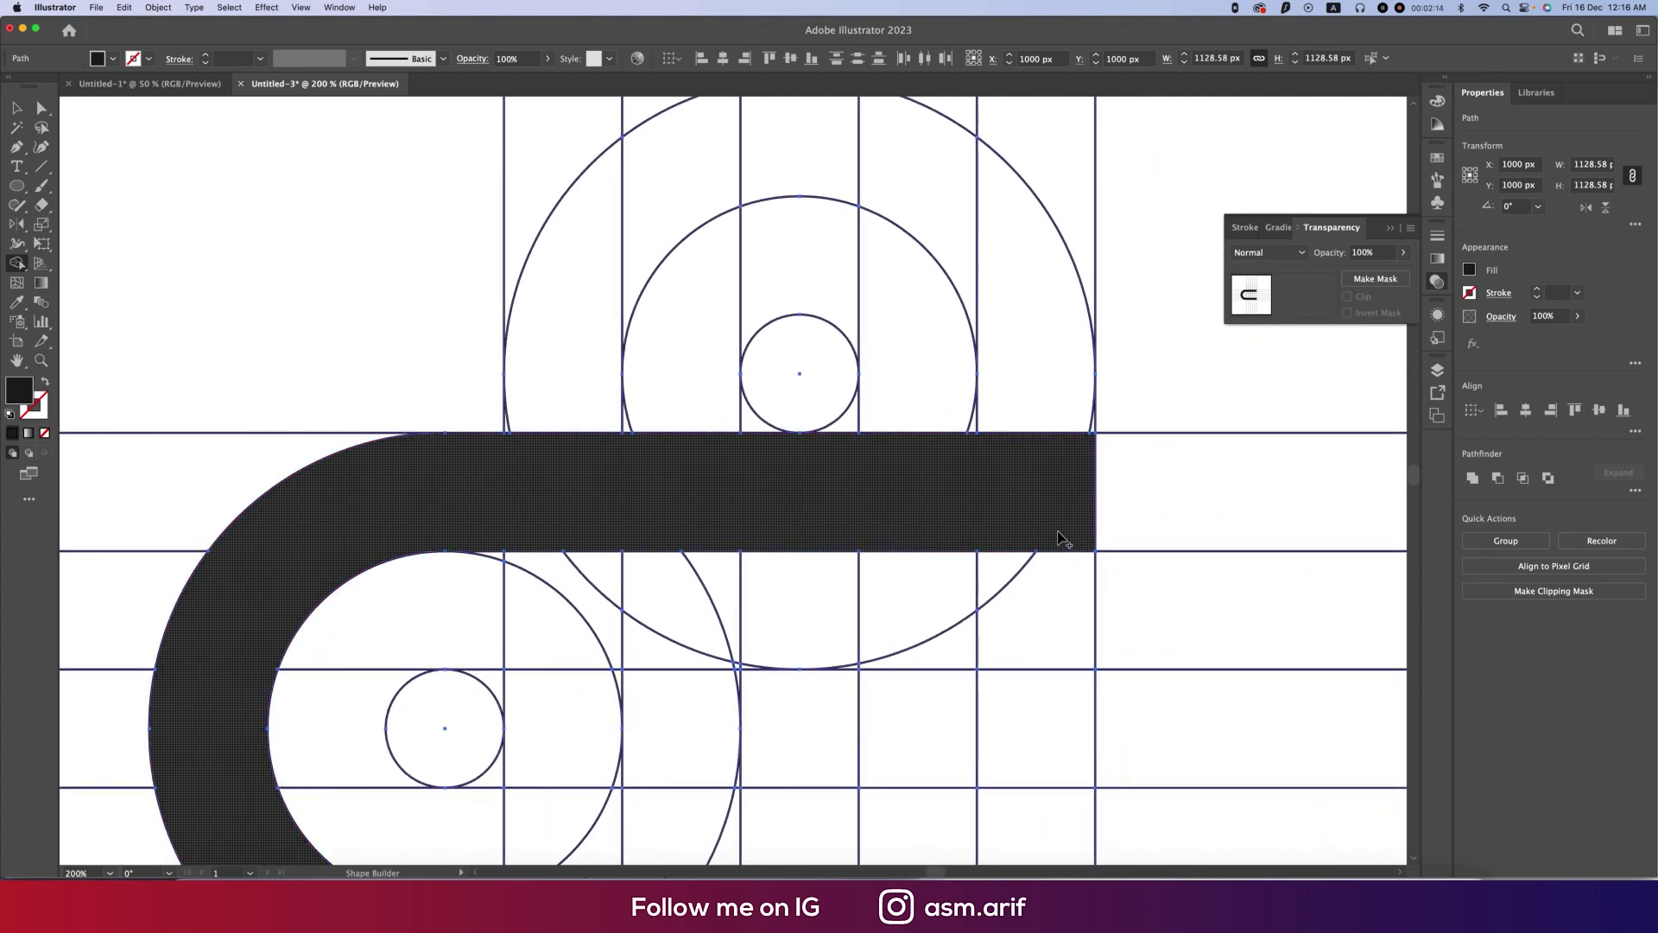
- Merge the small circle into a middle bar and fill the white slivers beside the arcs
scroll(1045, 522, "down", 3)
left_click_drag(1031, 617, 1014, 550)
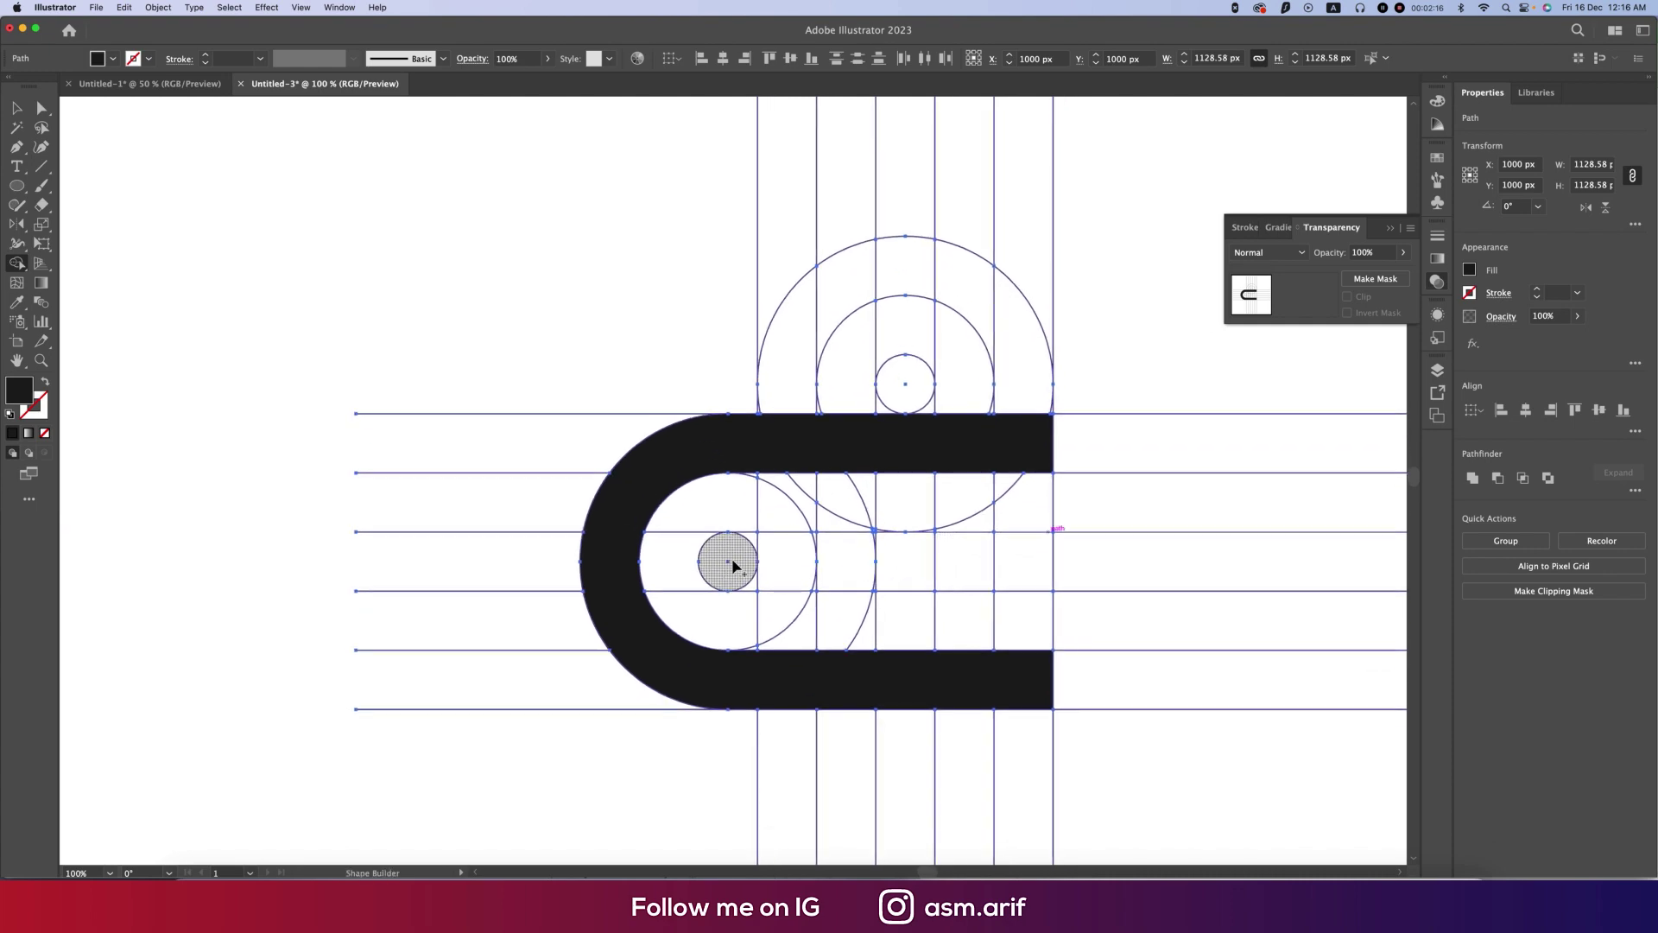
left_click_drag(733, 562, 1047, 579)
scroll(885, 562, "up", 4)
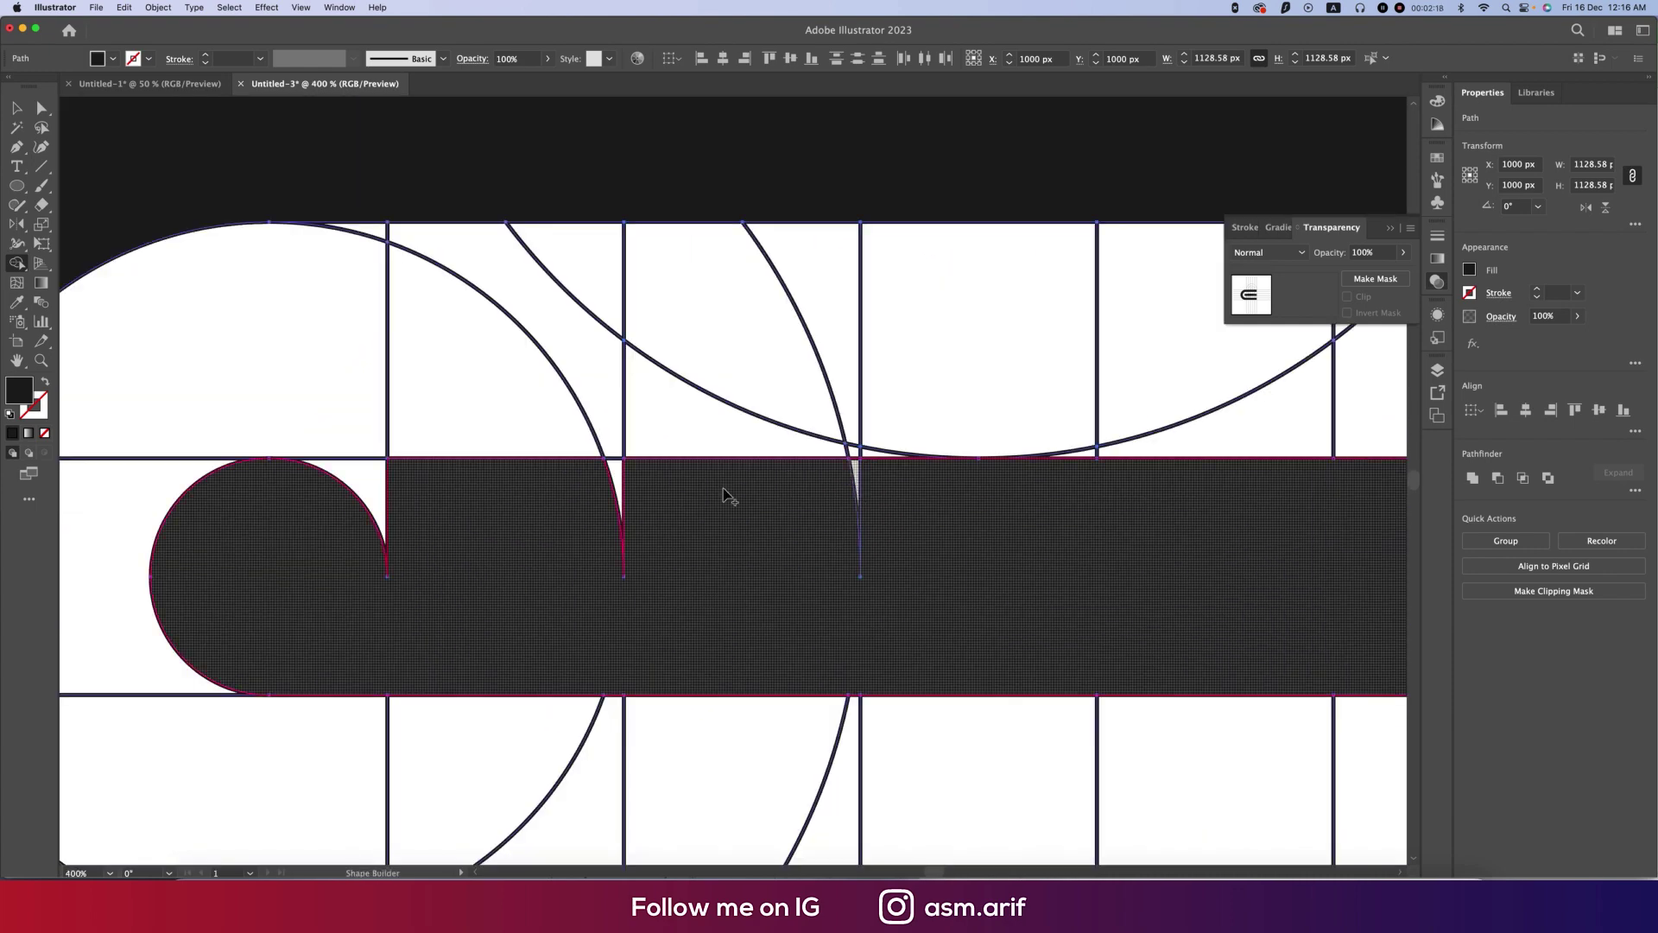
left_click(856, 496)
left_click(614, 492)
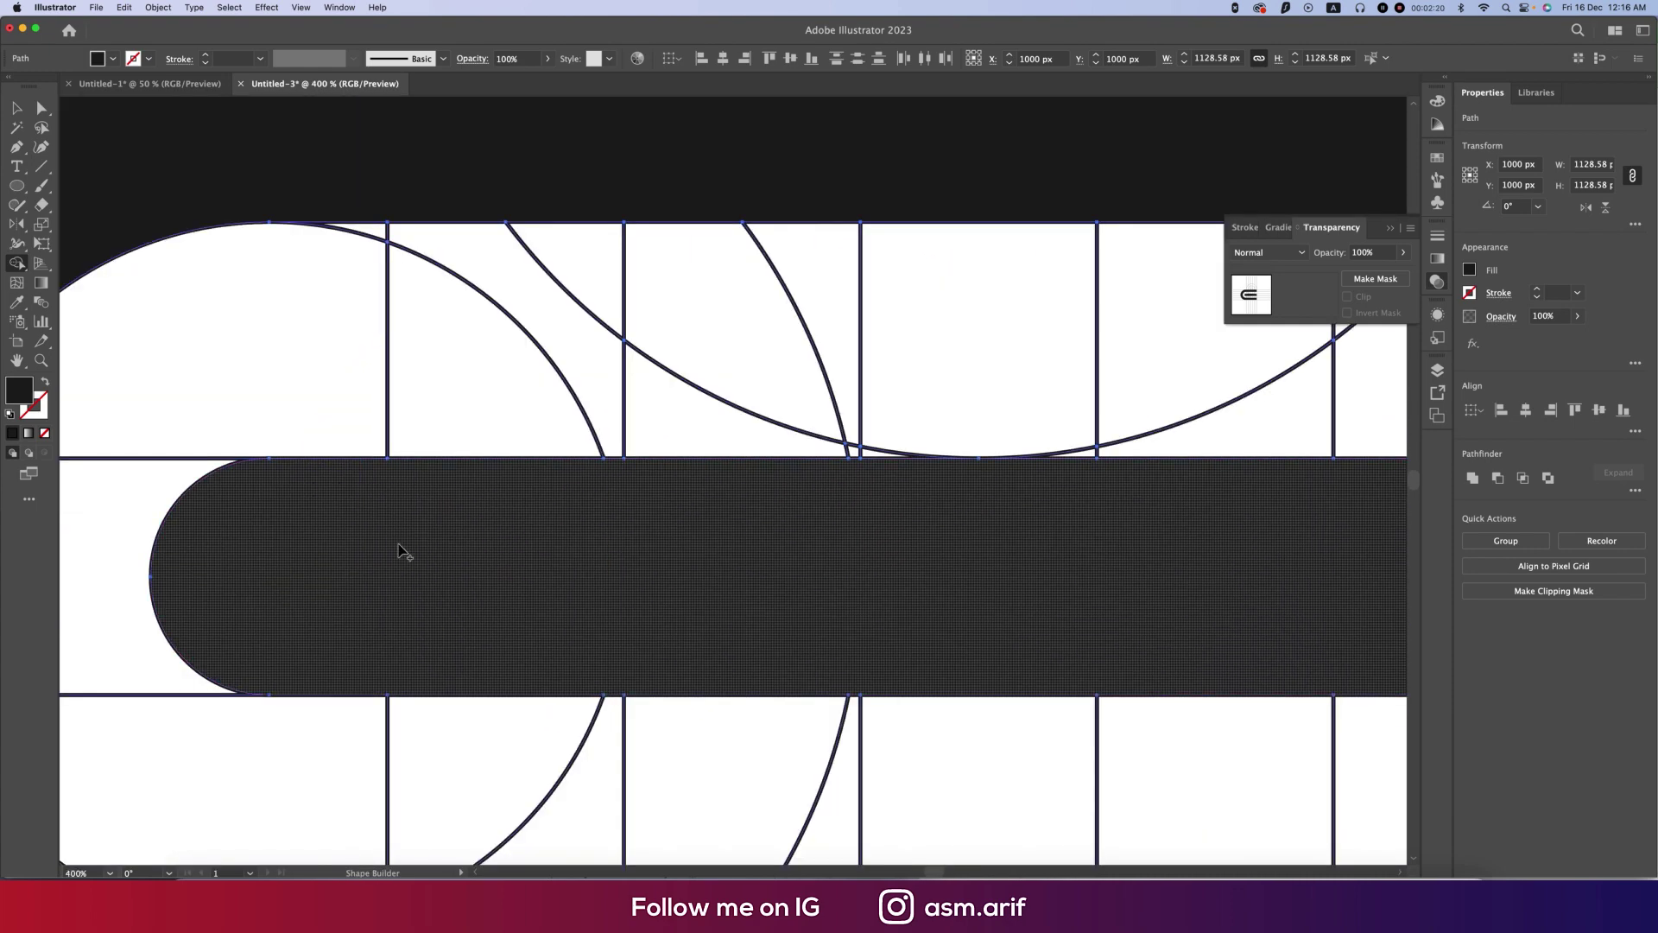
scroll(418, 555, "down", 4)
- Merge the ring, its side slivers and the inner circle regions into the black shape
left_click_drag(585, 566, 823, 731)
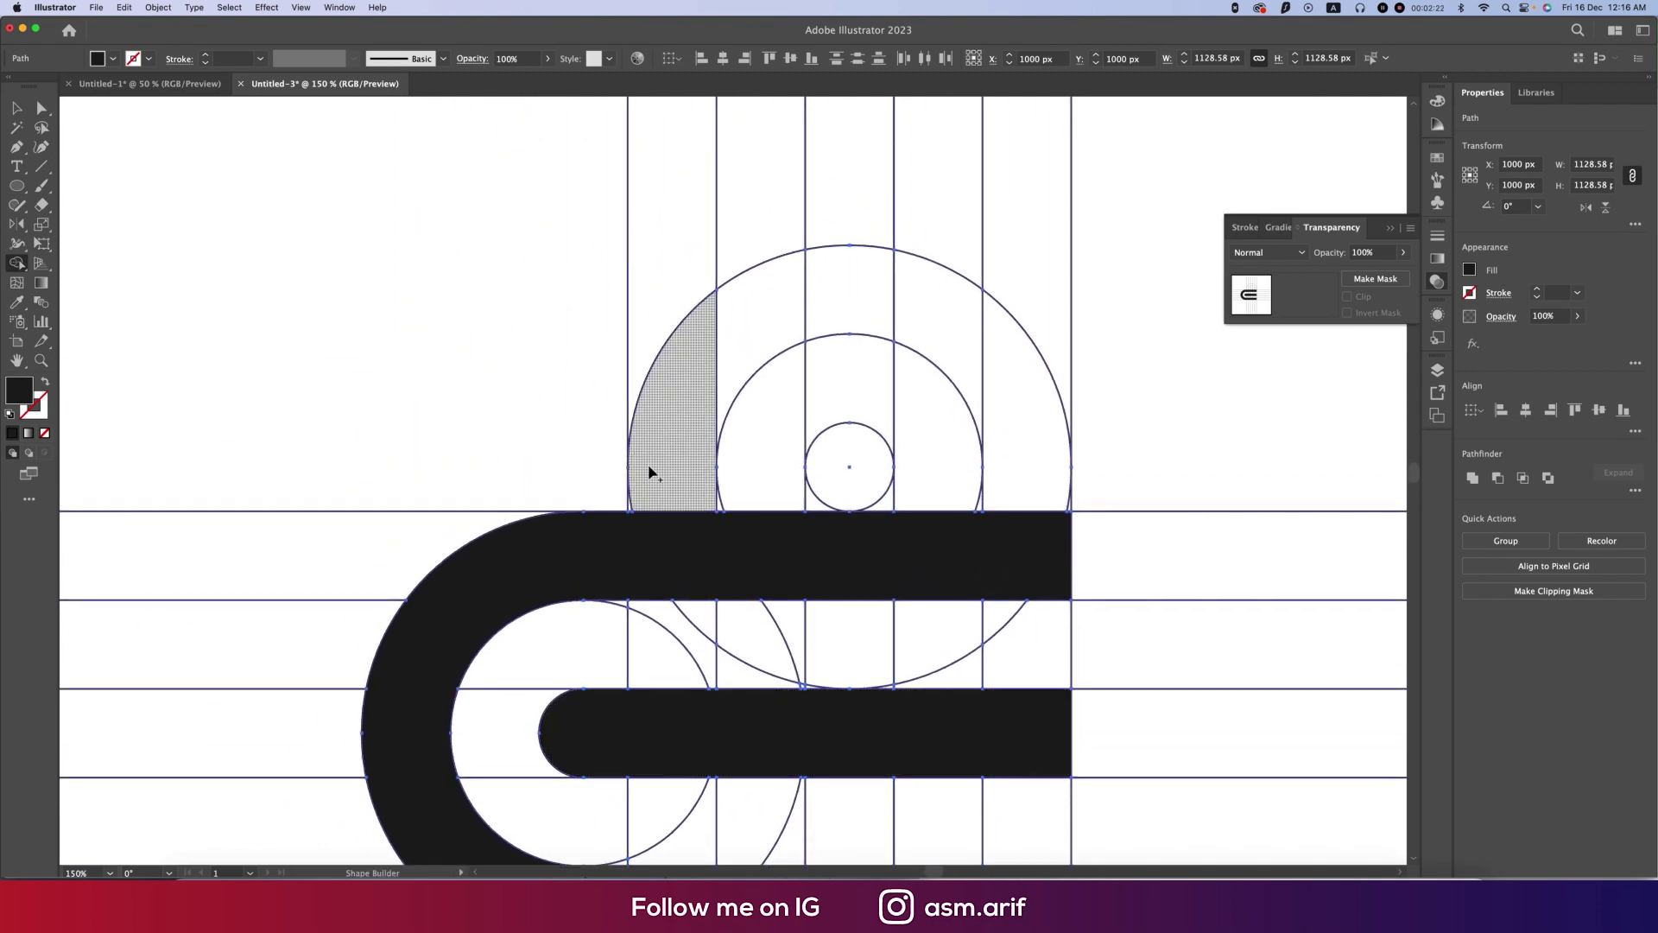
mouse_move(708, 384)
left_mouse_down()
mouse_move(797, 328)
mouse_move(874, 312)
mouse_move(972, 331)
mouse_move(1043, 409)
mouse_move(1048, 463)
left_mouse_up()
scroll(1051, 485, "up", 4)
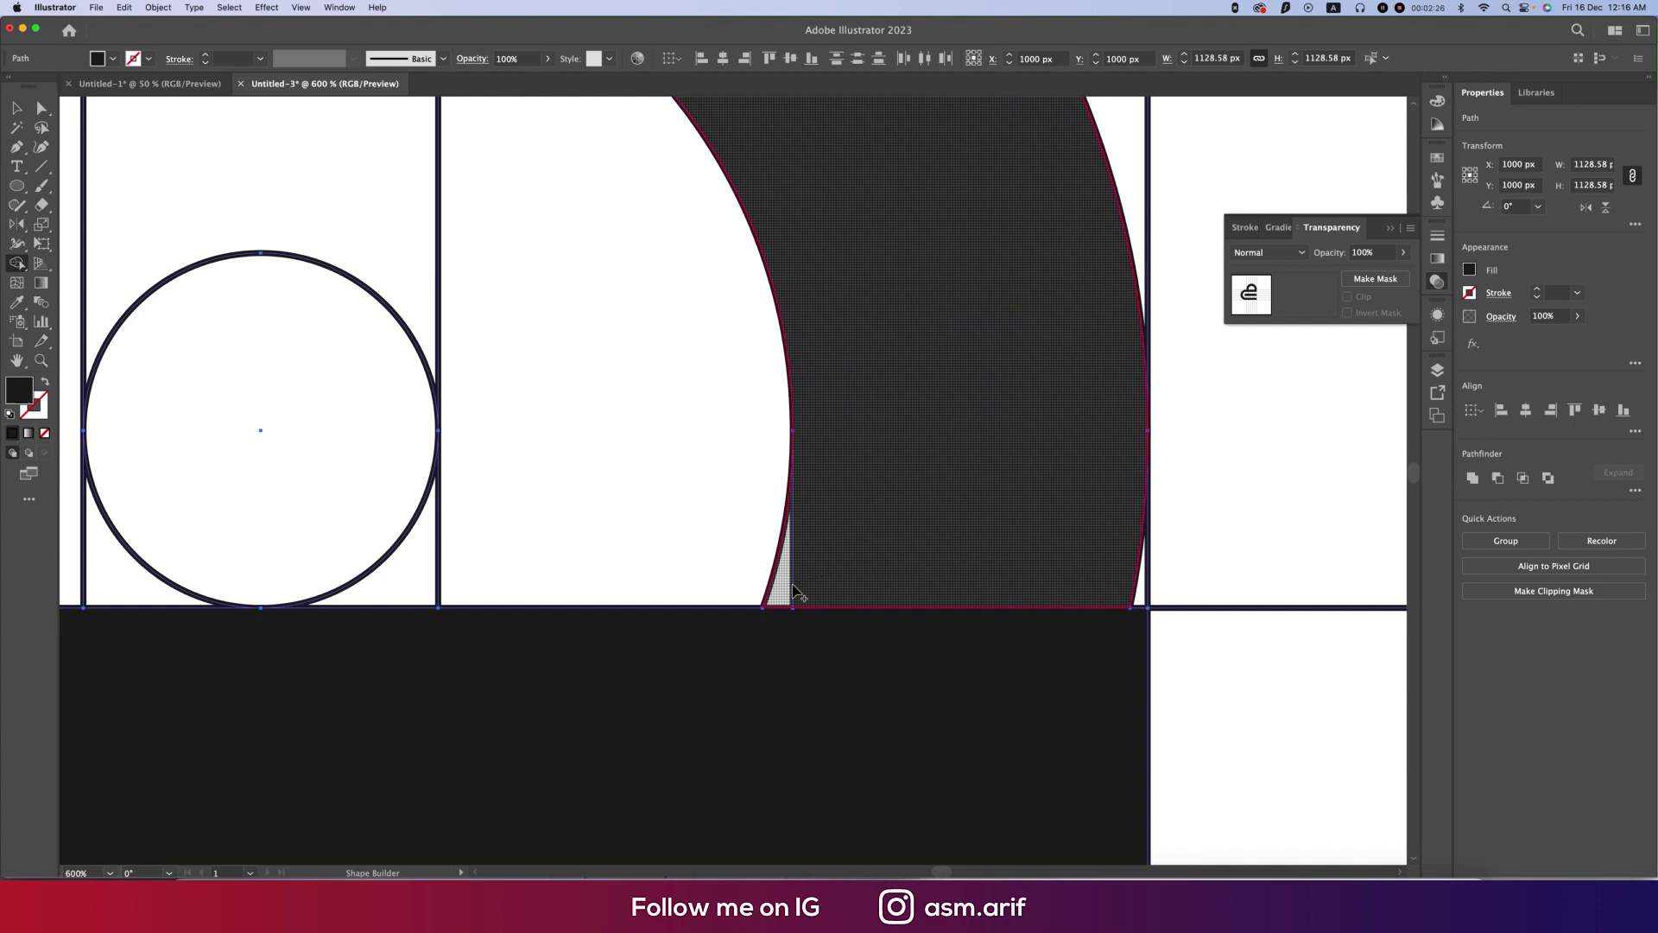
mouse_move(796, 592)
left_mouse_down()
mouse_move(1141, 598)
mouse_move(1043, 595)
left_mouse_up()
scroll(1042, 595, "down", 2)
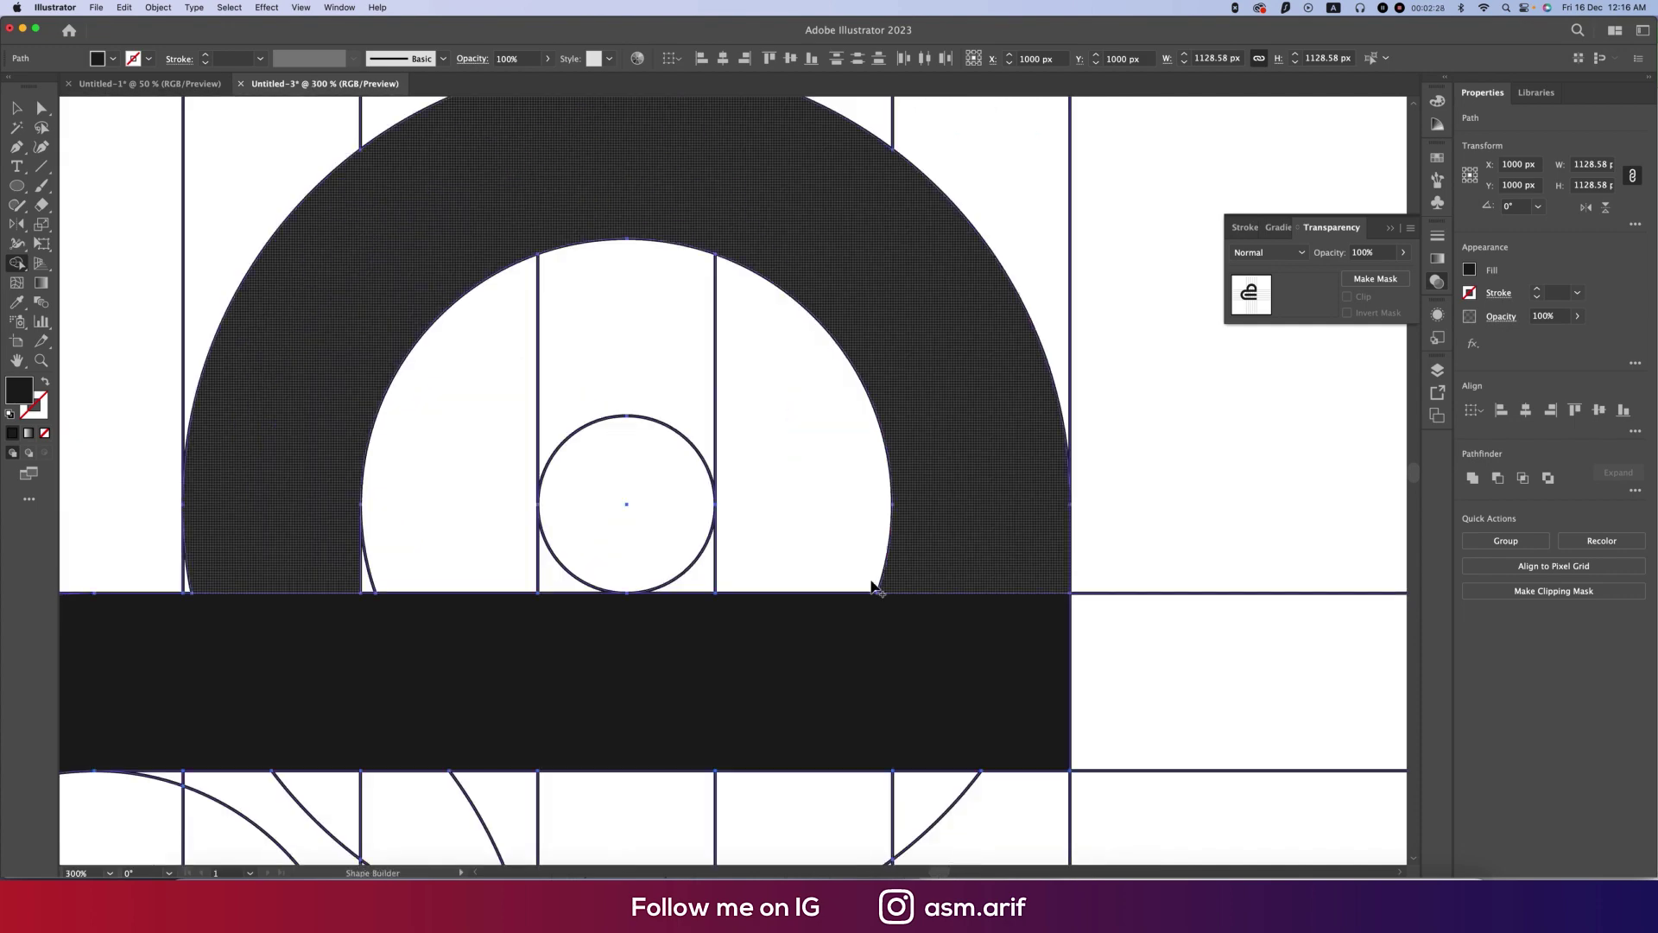
scroll(285, 578, "up", 2)
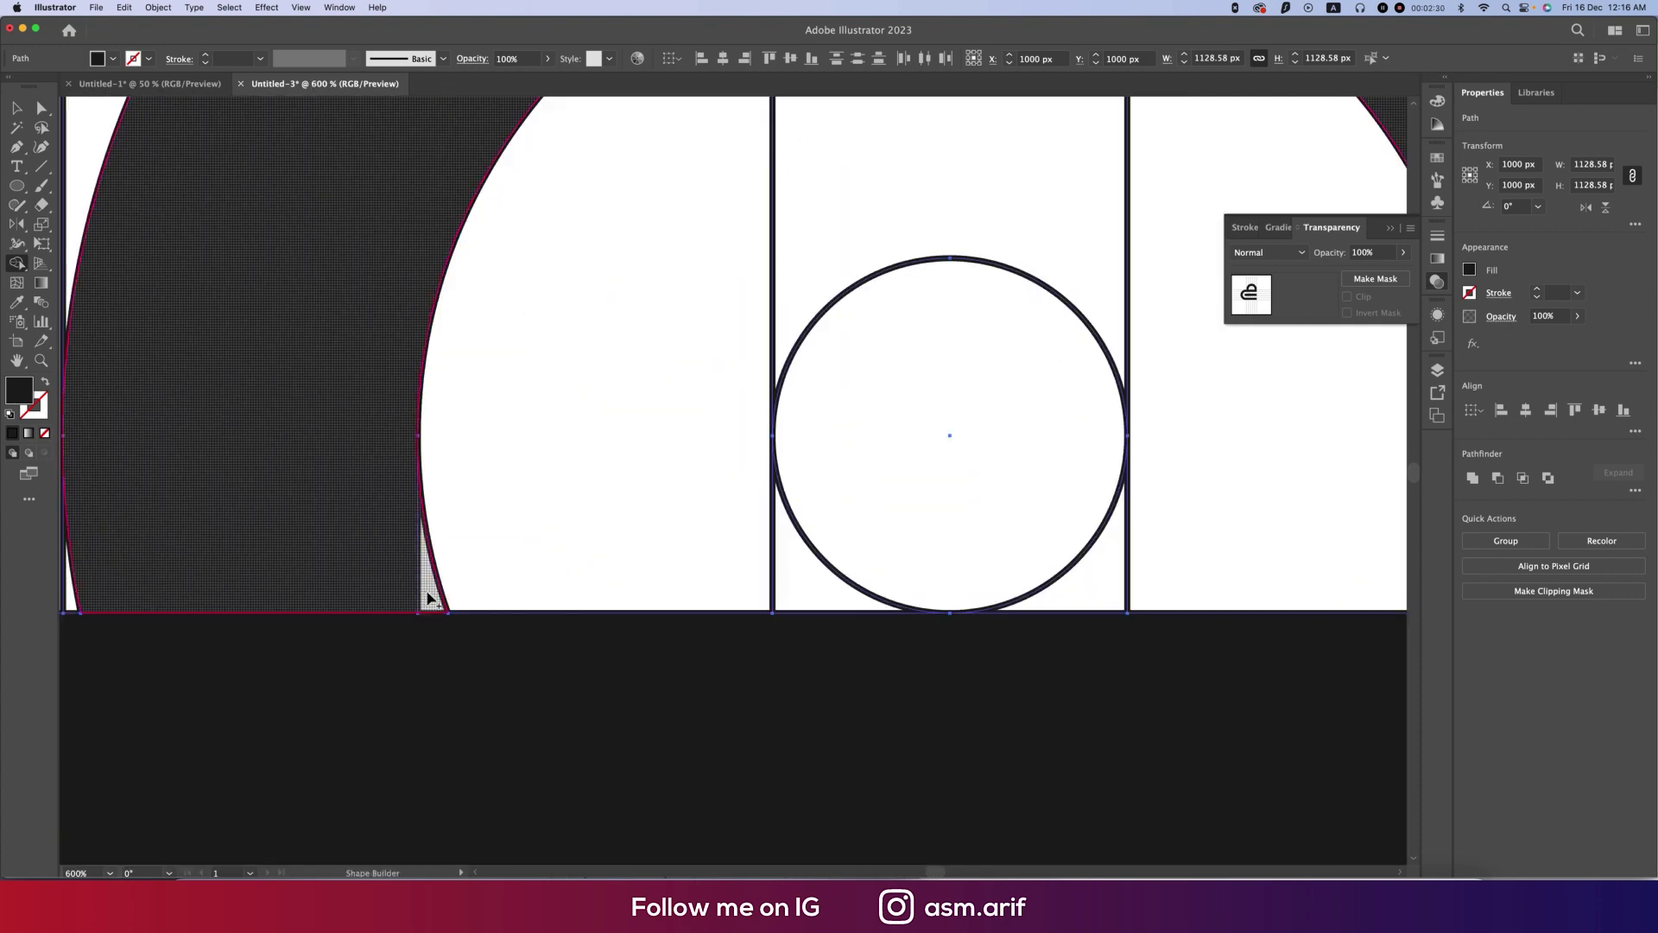
scroll(349, 572, "left", 3)
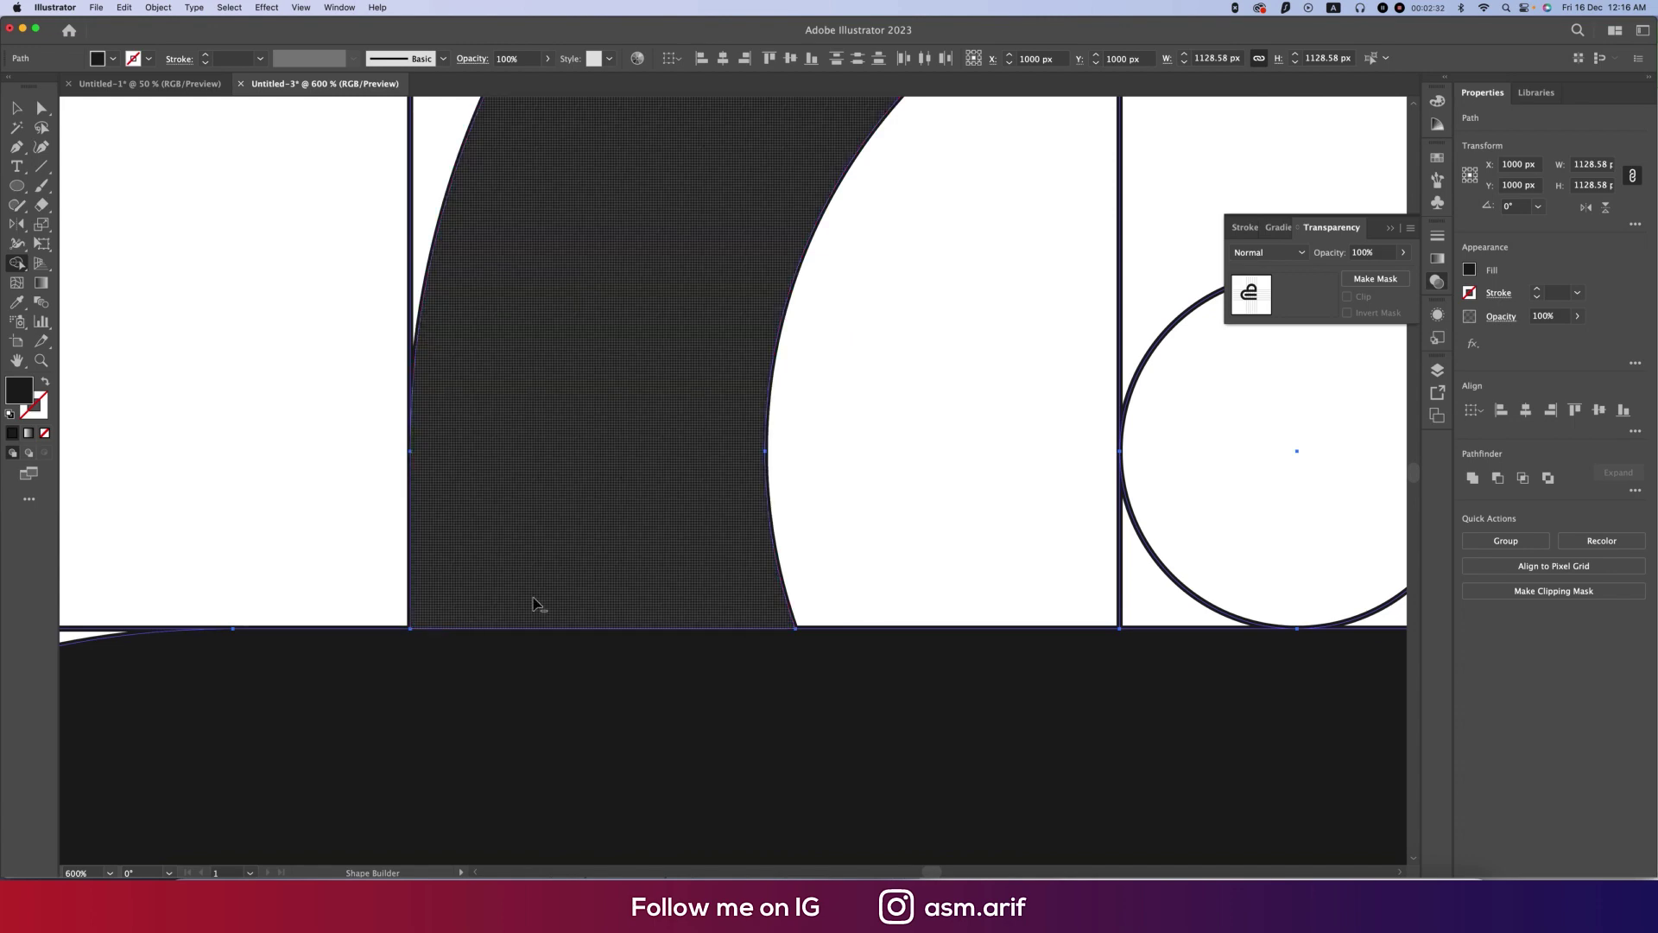
scroll(570, 597, "down", 2)
mouse_move(857, 556)
left_mouse_down()
mouse_move(838, 589)
mouse_move(955, 580)
mouse_move(993, 606)
left_mouse_up()
scroll(896, 585, "down", 6)
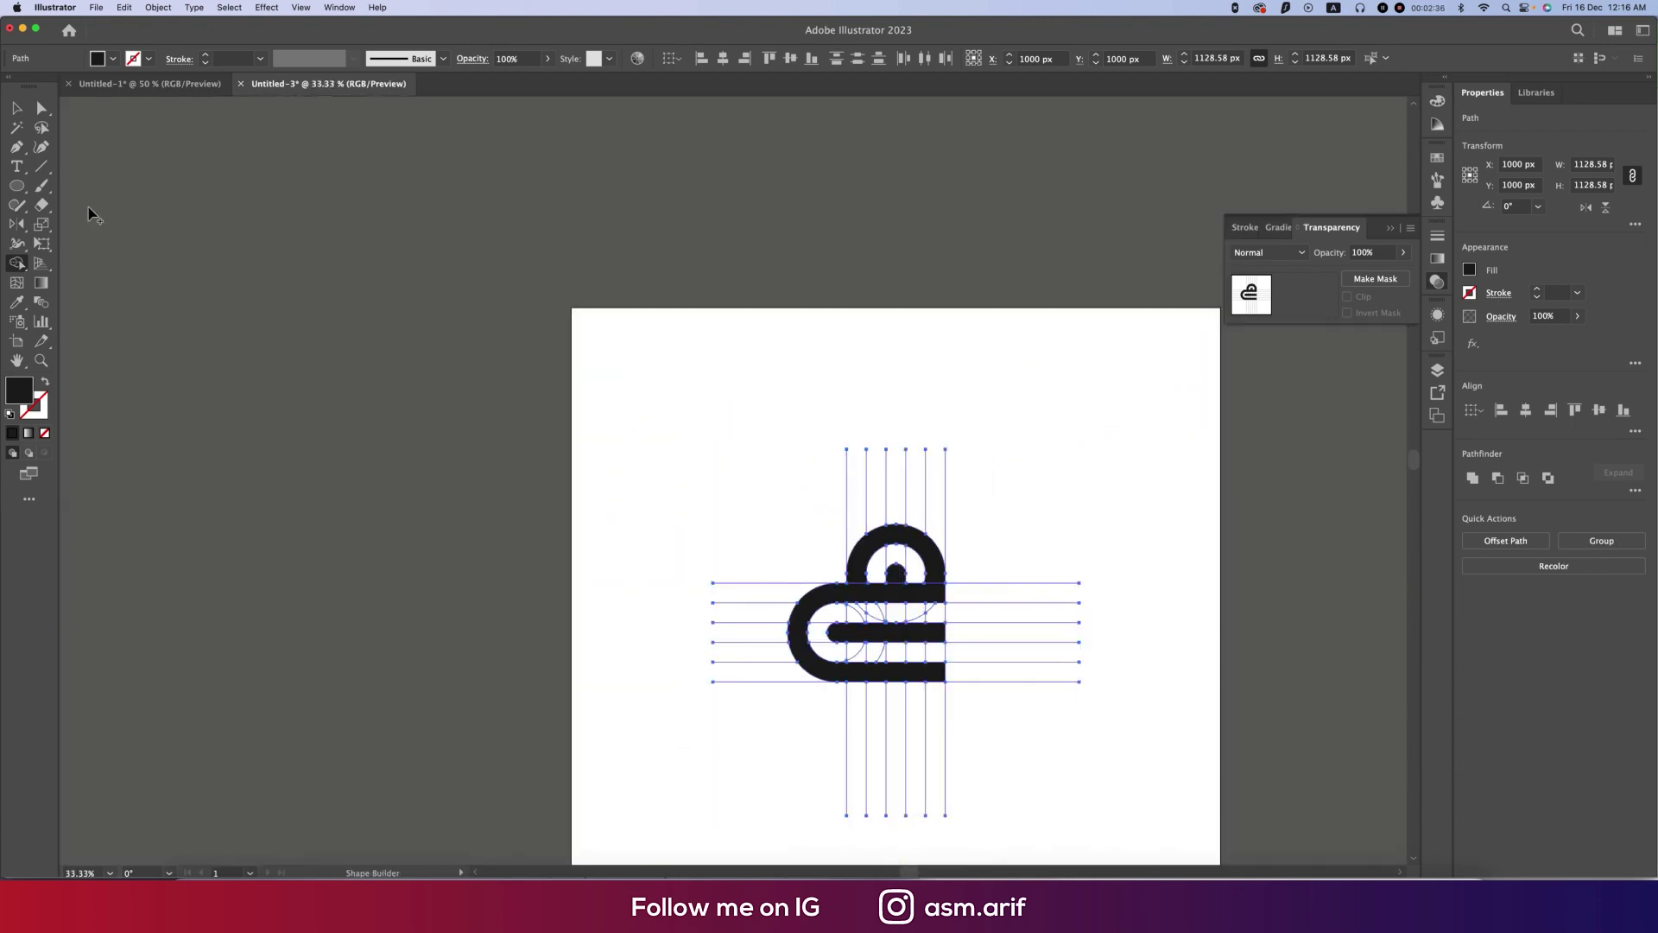
- Return to the Selection tool and deselect the finished black mark
left_click(19, 105)
left_click(518, 480)
scroll(736, 406, "down", 3)
scroll(736, 406, "right", 3)
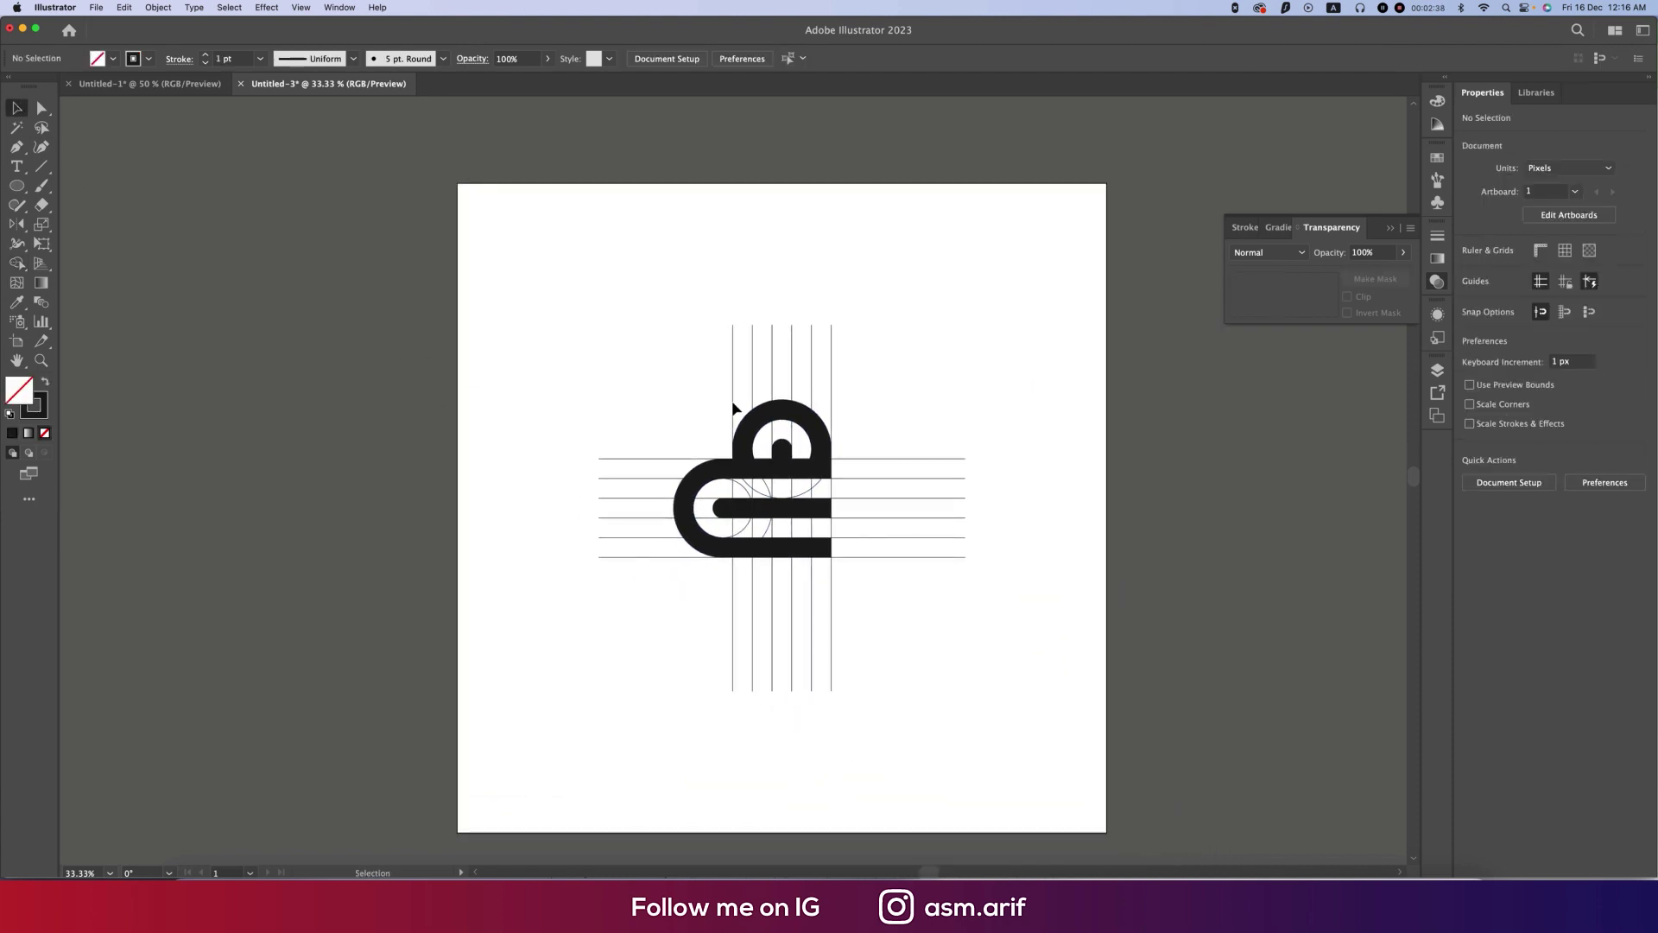
- Rotate the mark and grid to 135°, flip horizontally, and clear the selection
key("super+a")
left_click_drag(973, 692, 810, 344)
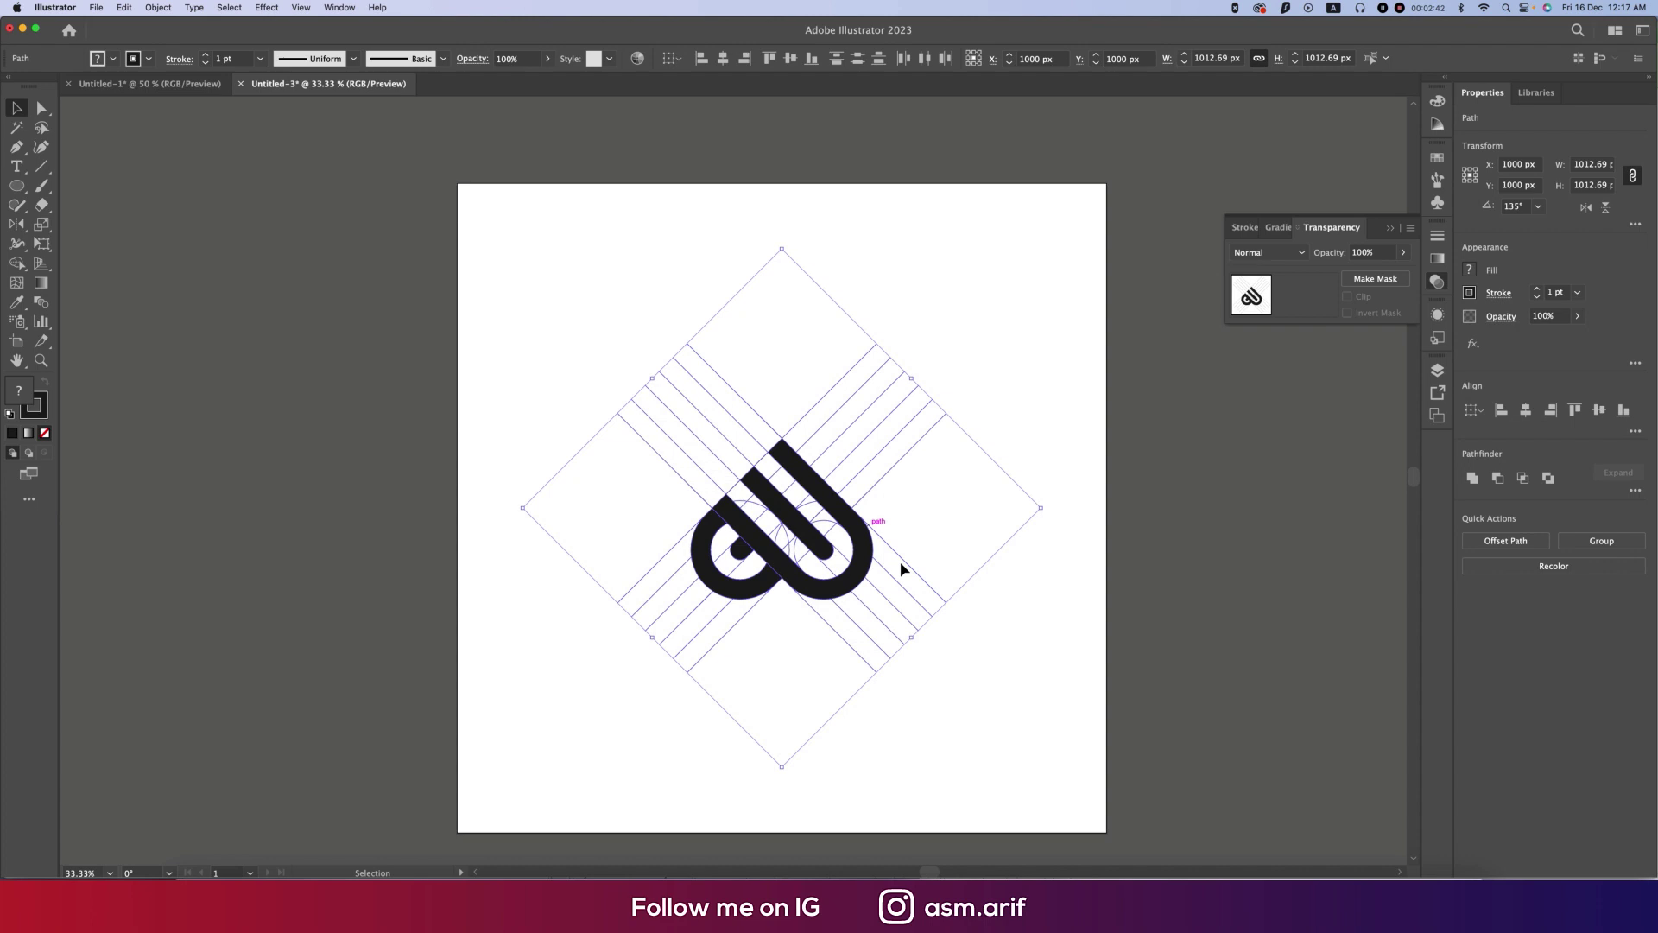
left_click(1589, 209)
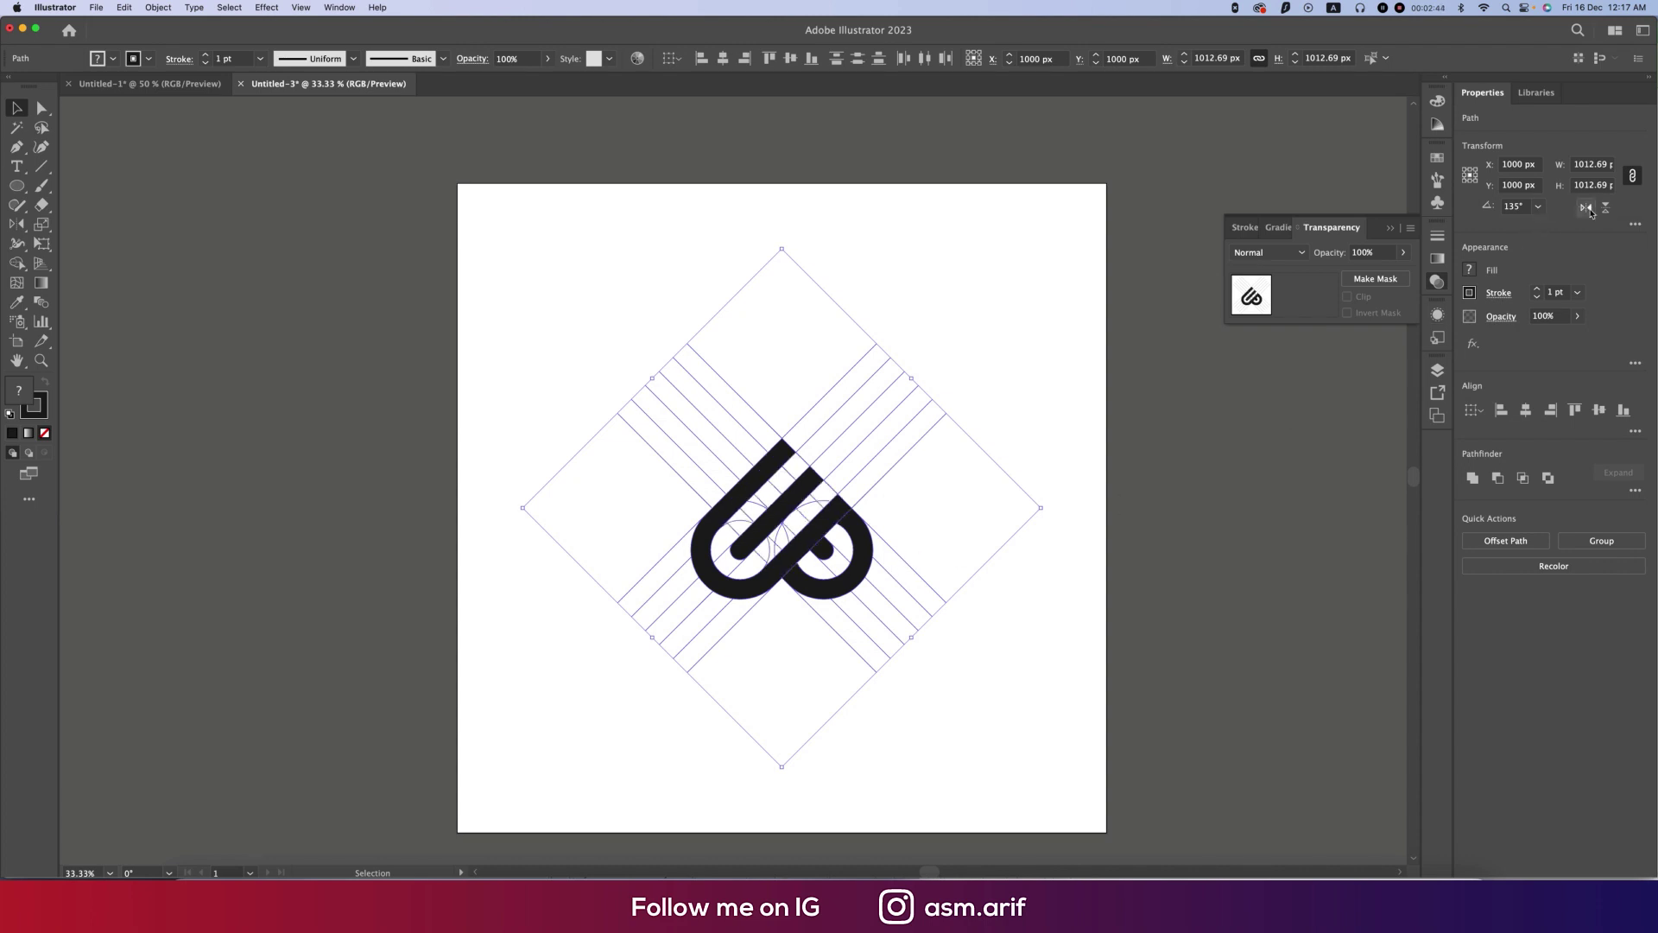
left_click(999, 638)
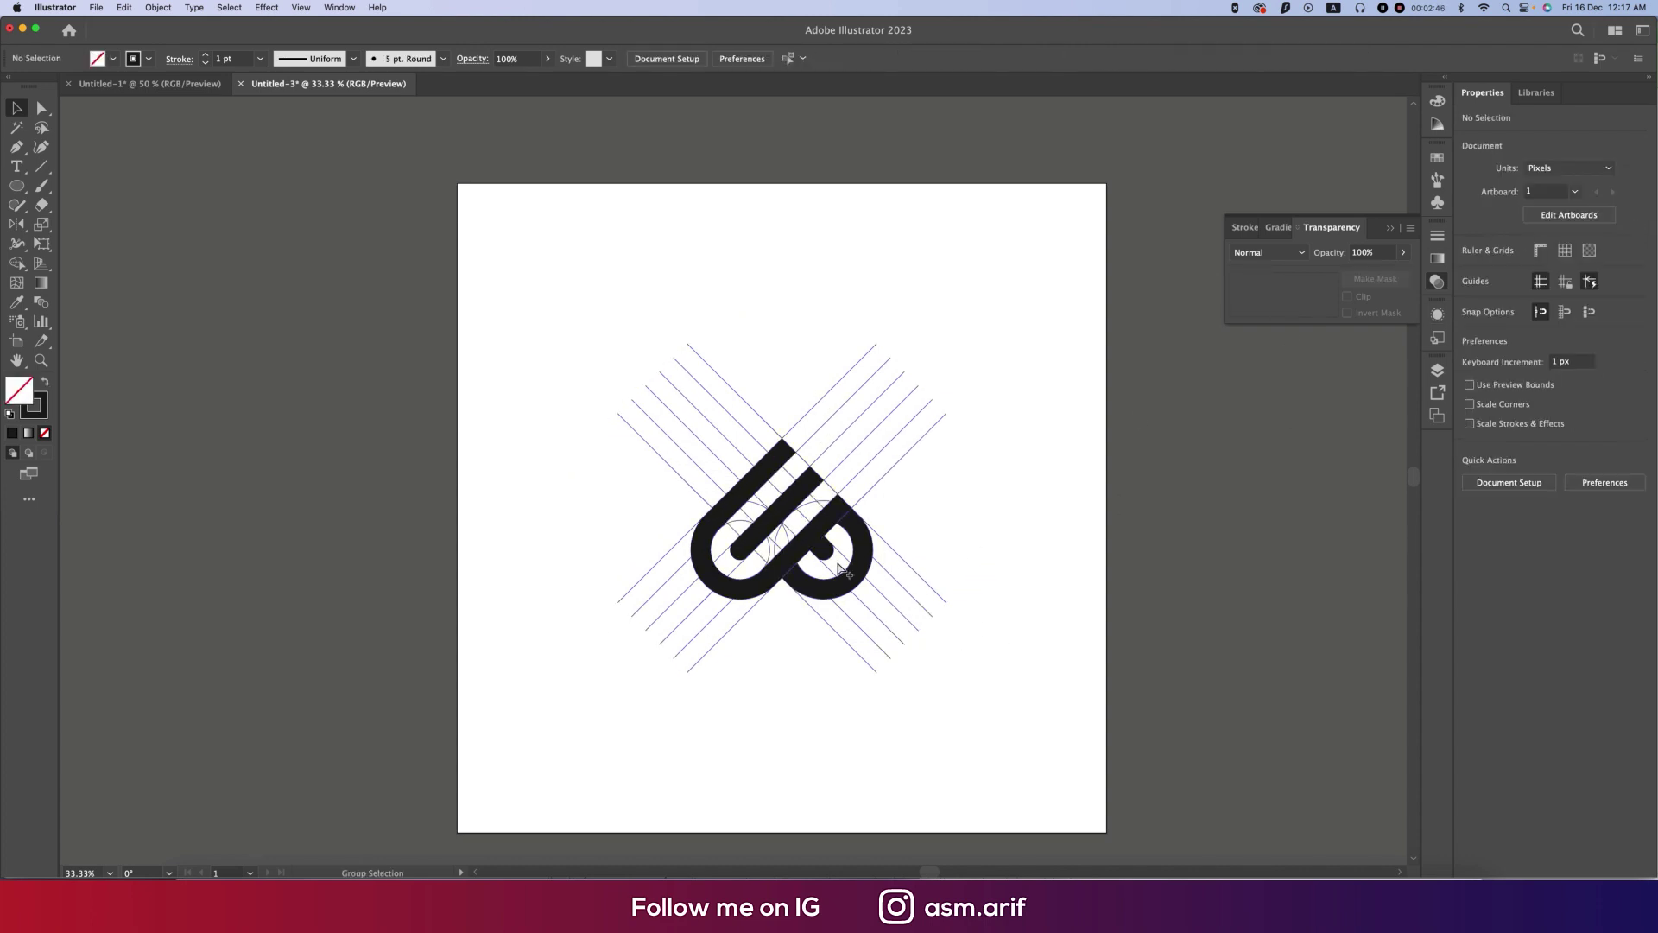
- Select all construction lines with the Magic Wand and delete them
scroll(842, 570, "up", 5)
scroll(907, 501, "down", 5)
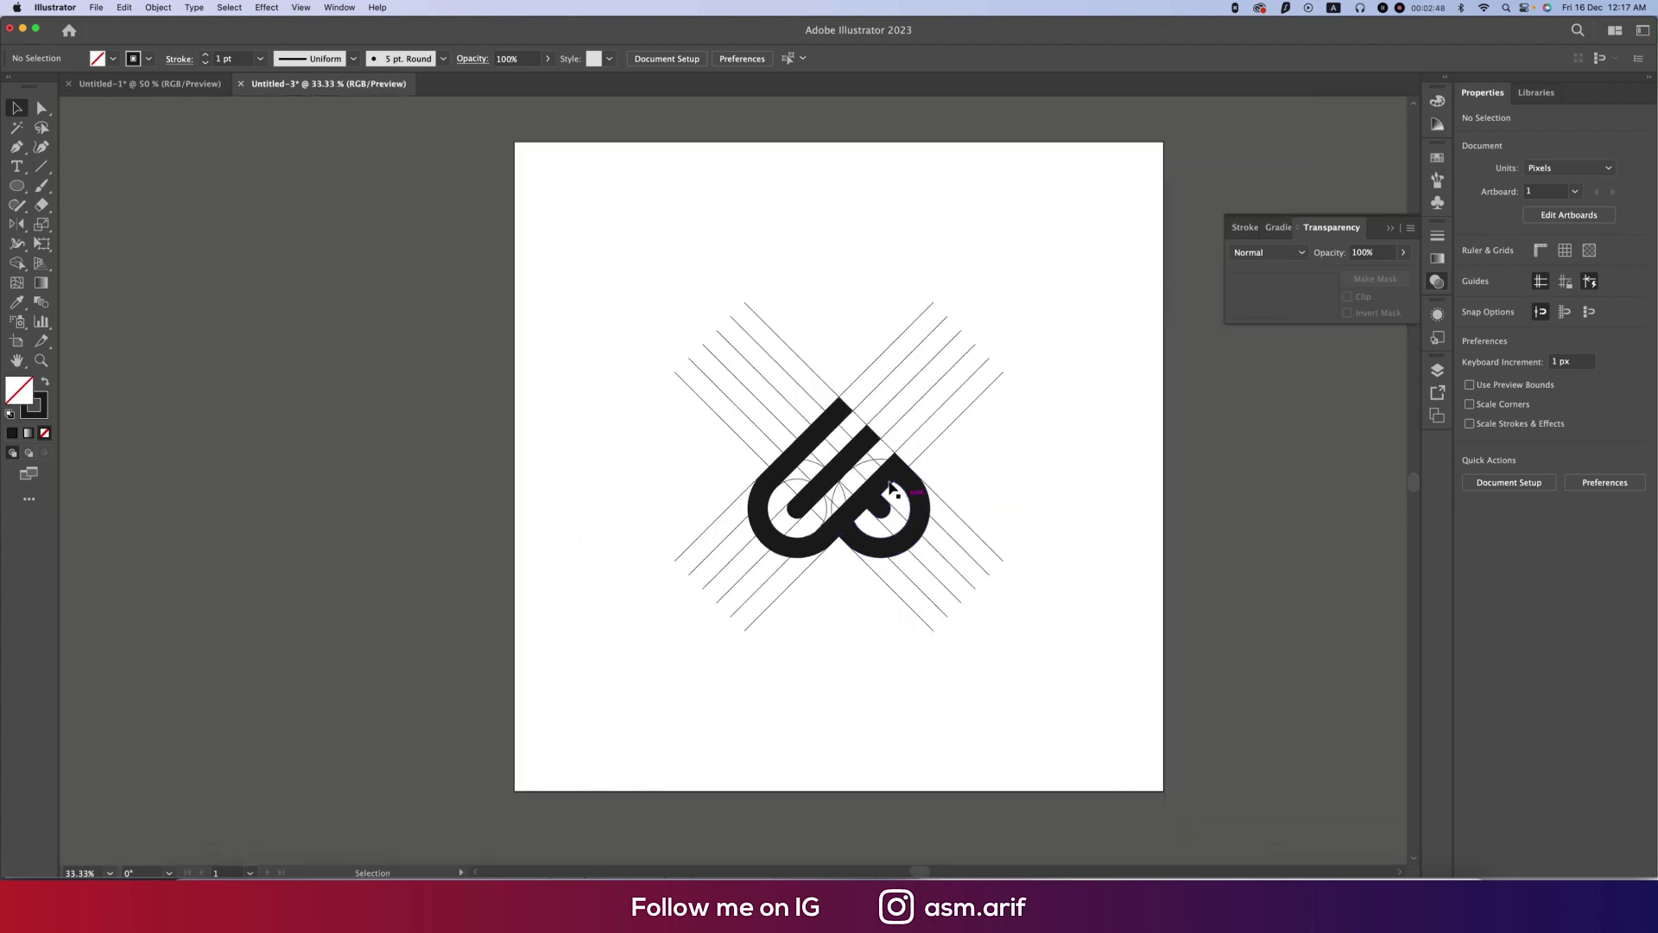
left_click(17, 128)
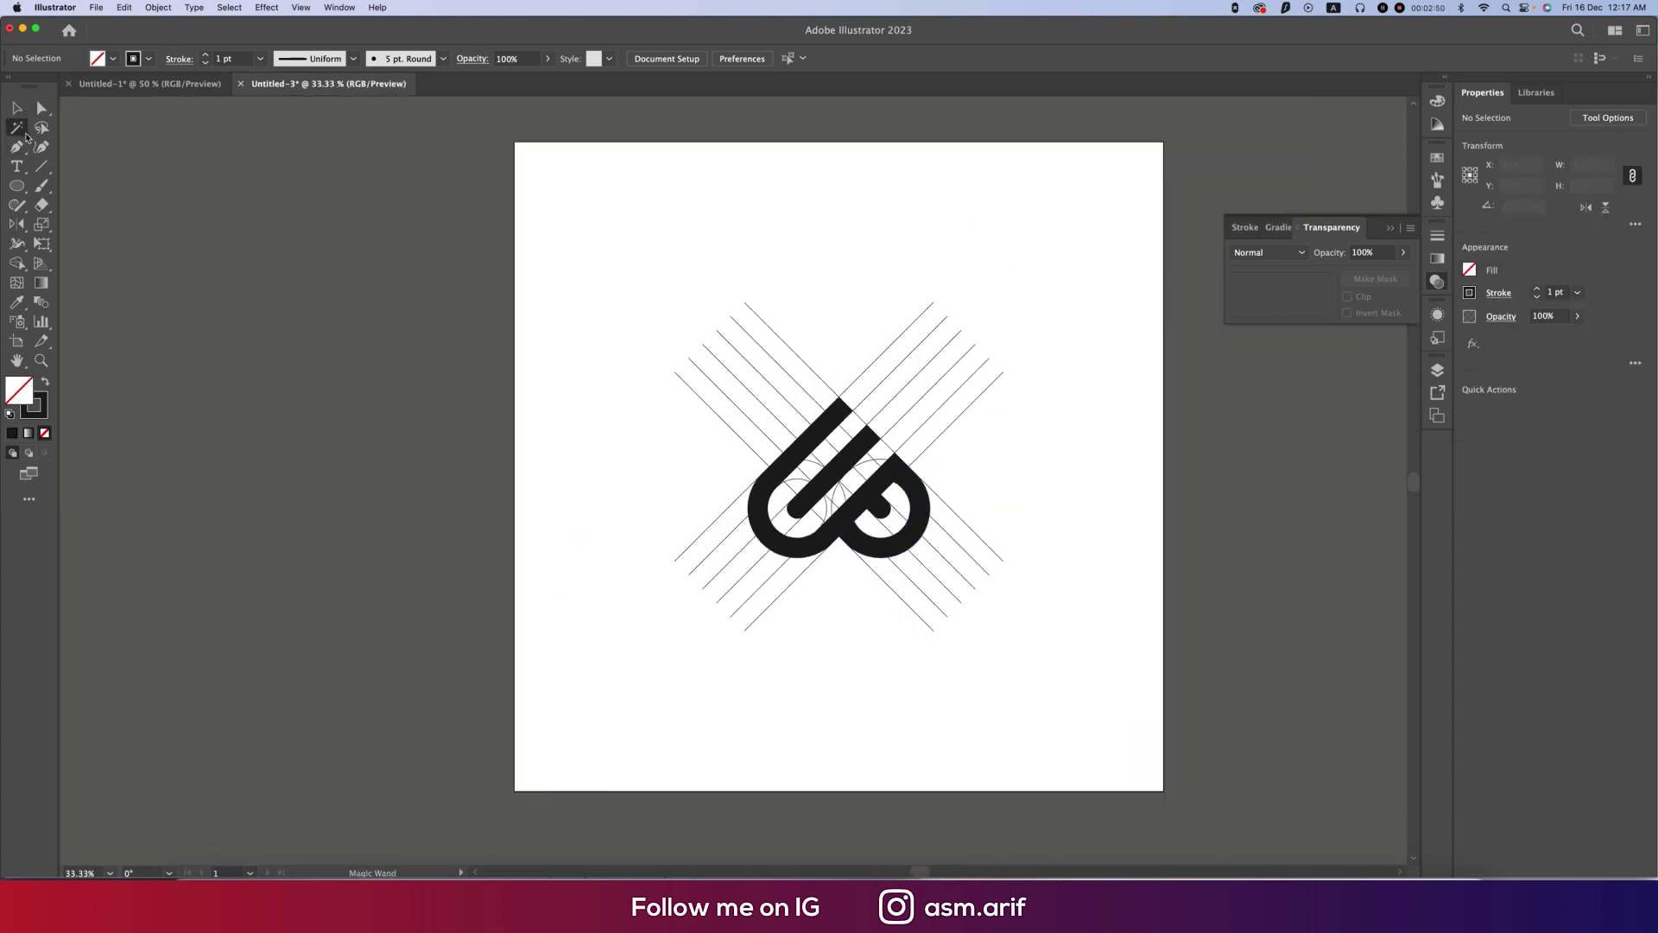
left_click(765, 320)
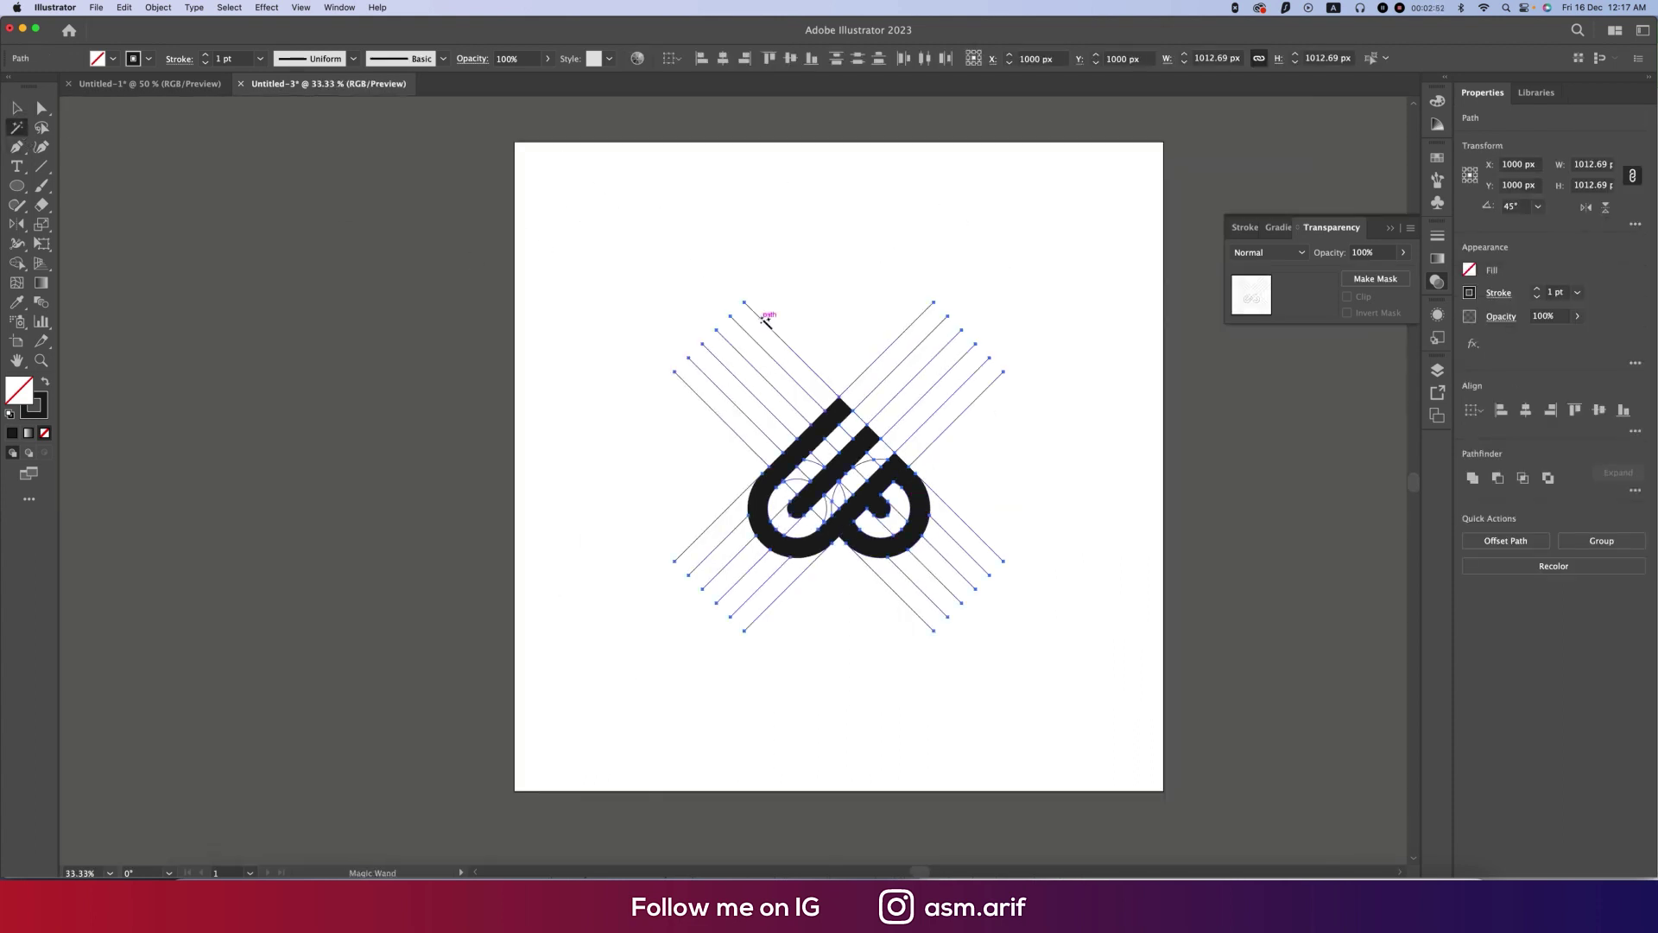
key("Delete")
- Copy the gradient swatch grid from the LOVE UP document and paste it left of the artboard
left_click(16, 108)
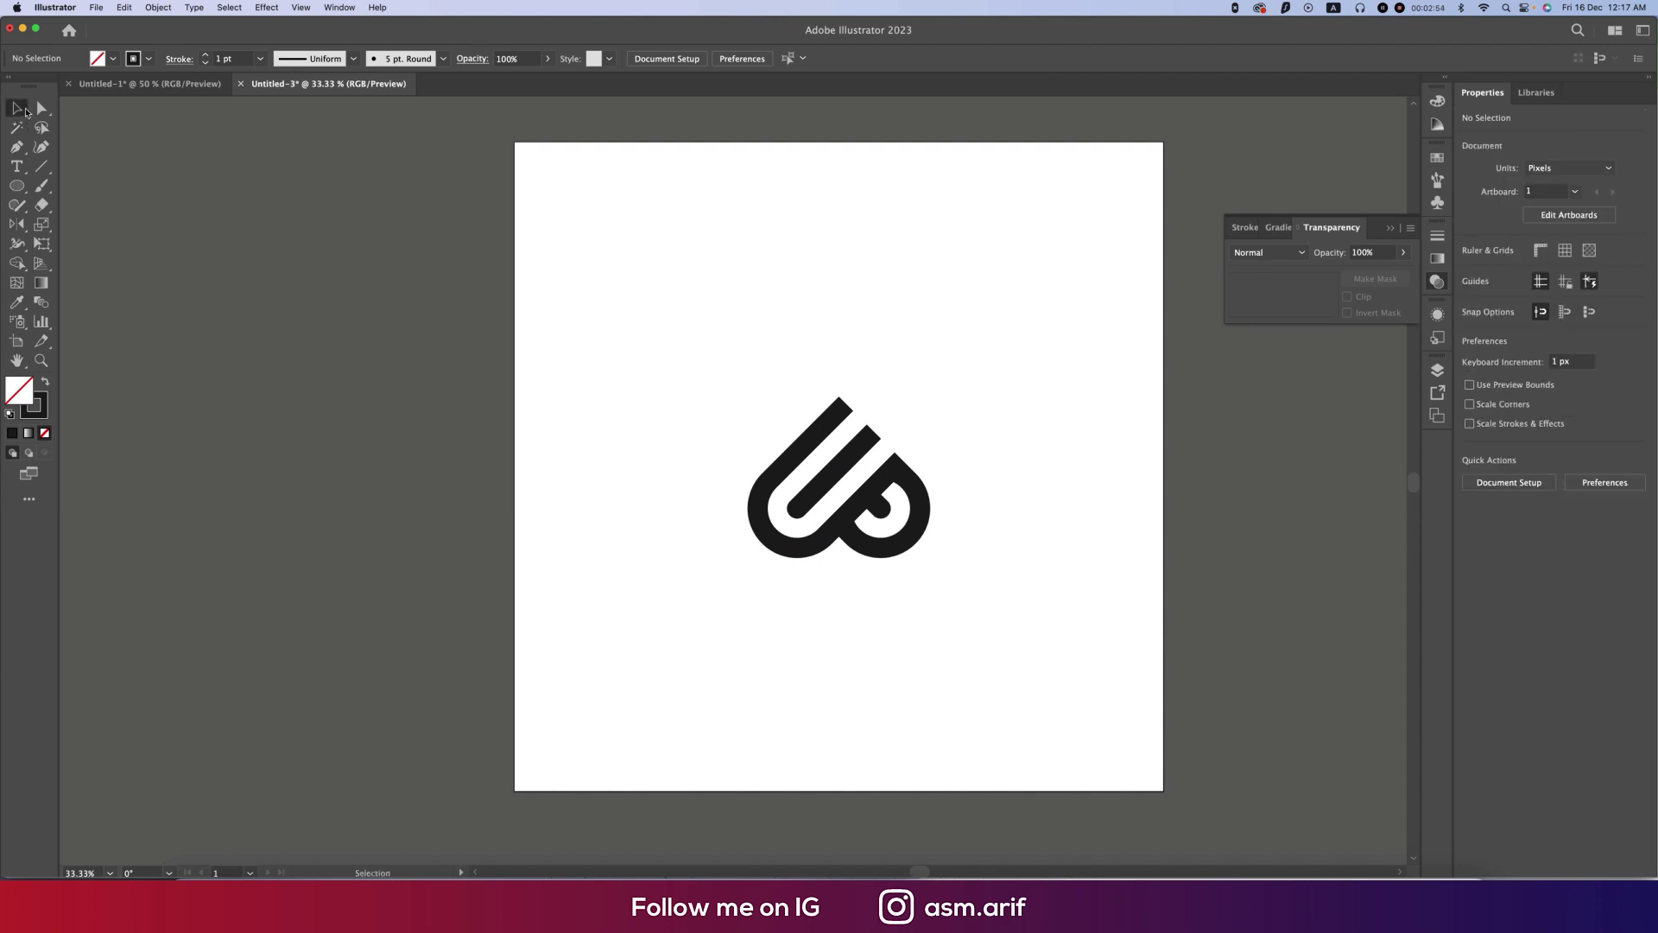
left_click(149, 83)
scroll(557, 482, "down", 1)
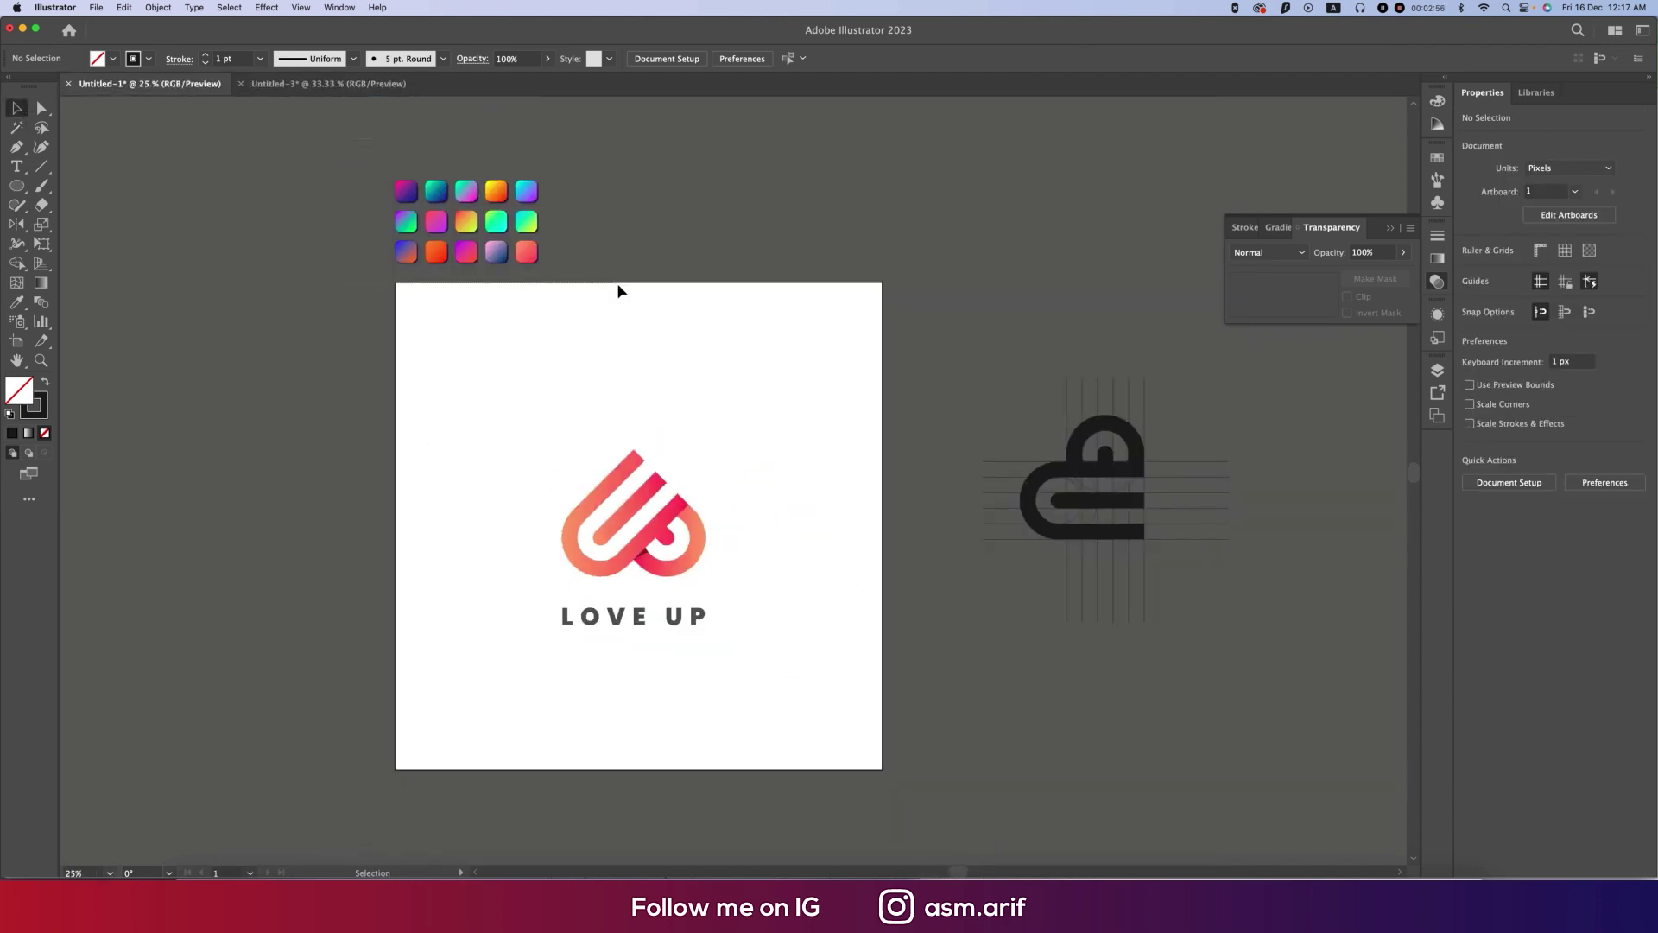
key("super+a")
left_click(382, 84)
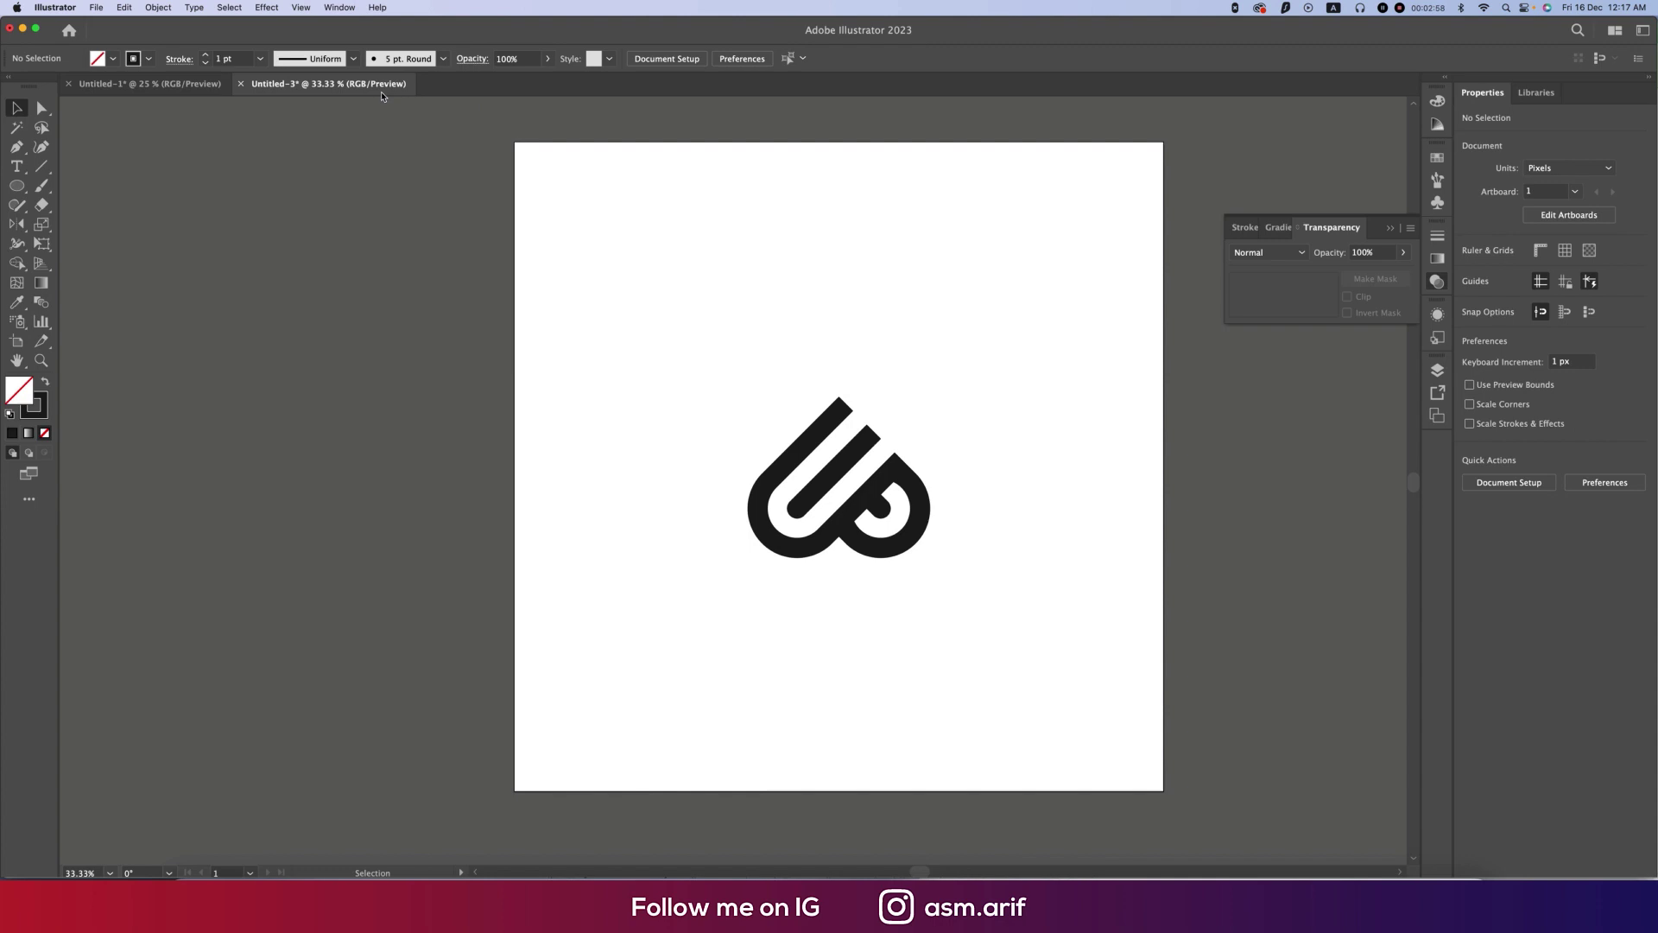
key("super+v")
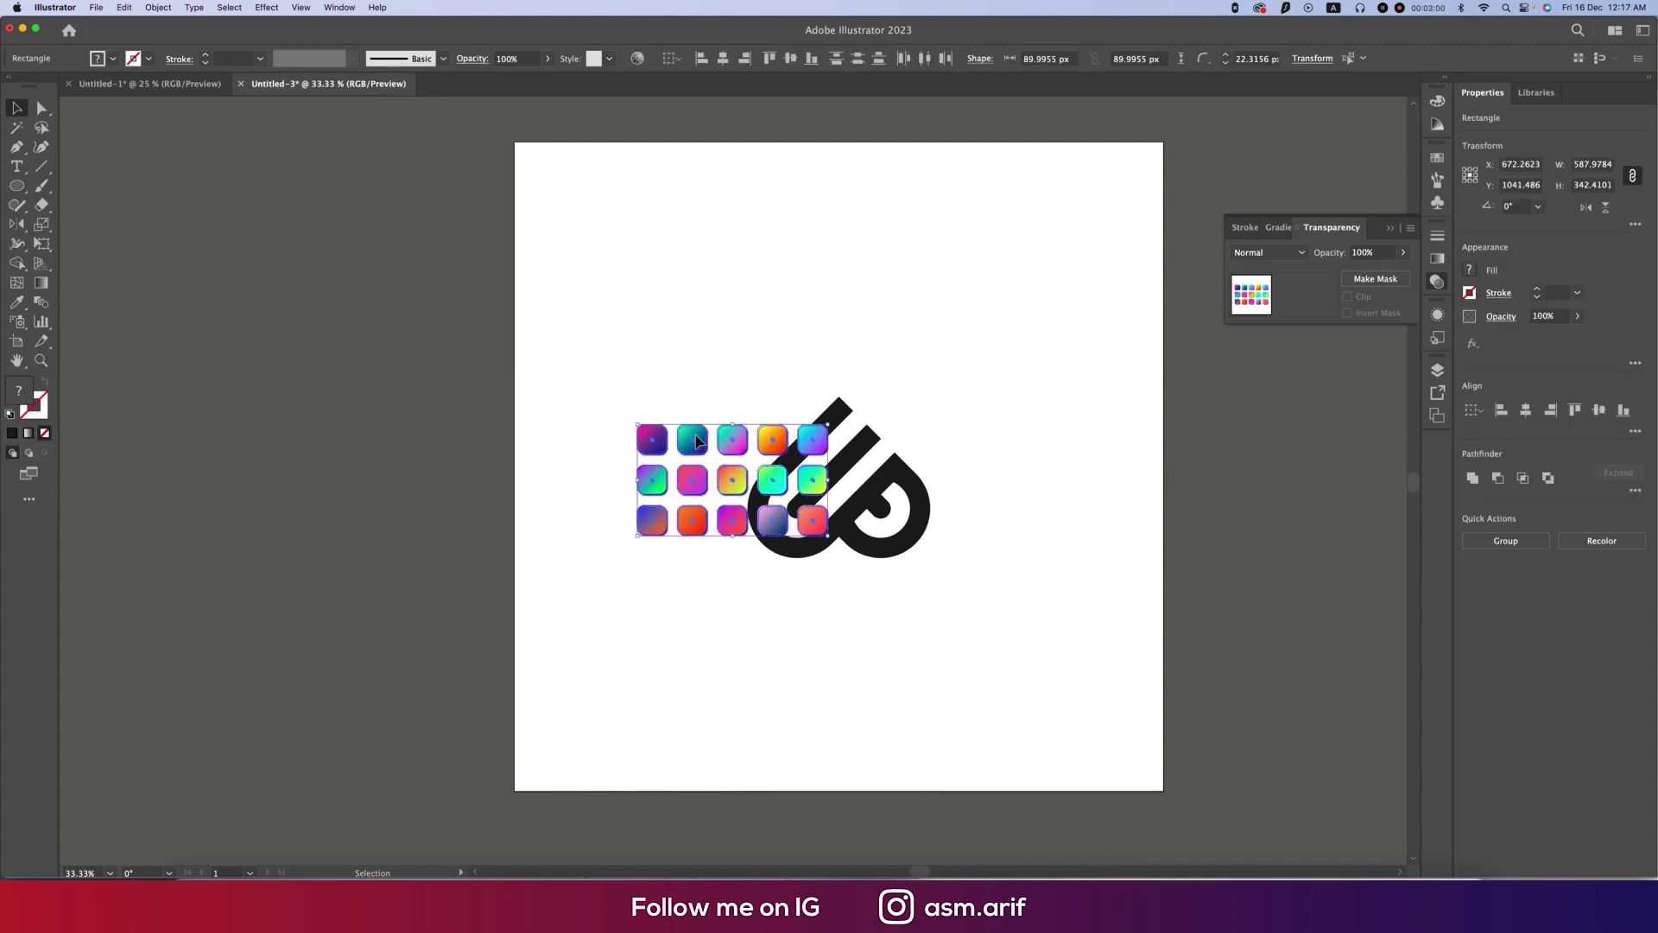
left_click_drag(698, 441, 352, 302)
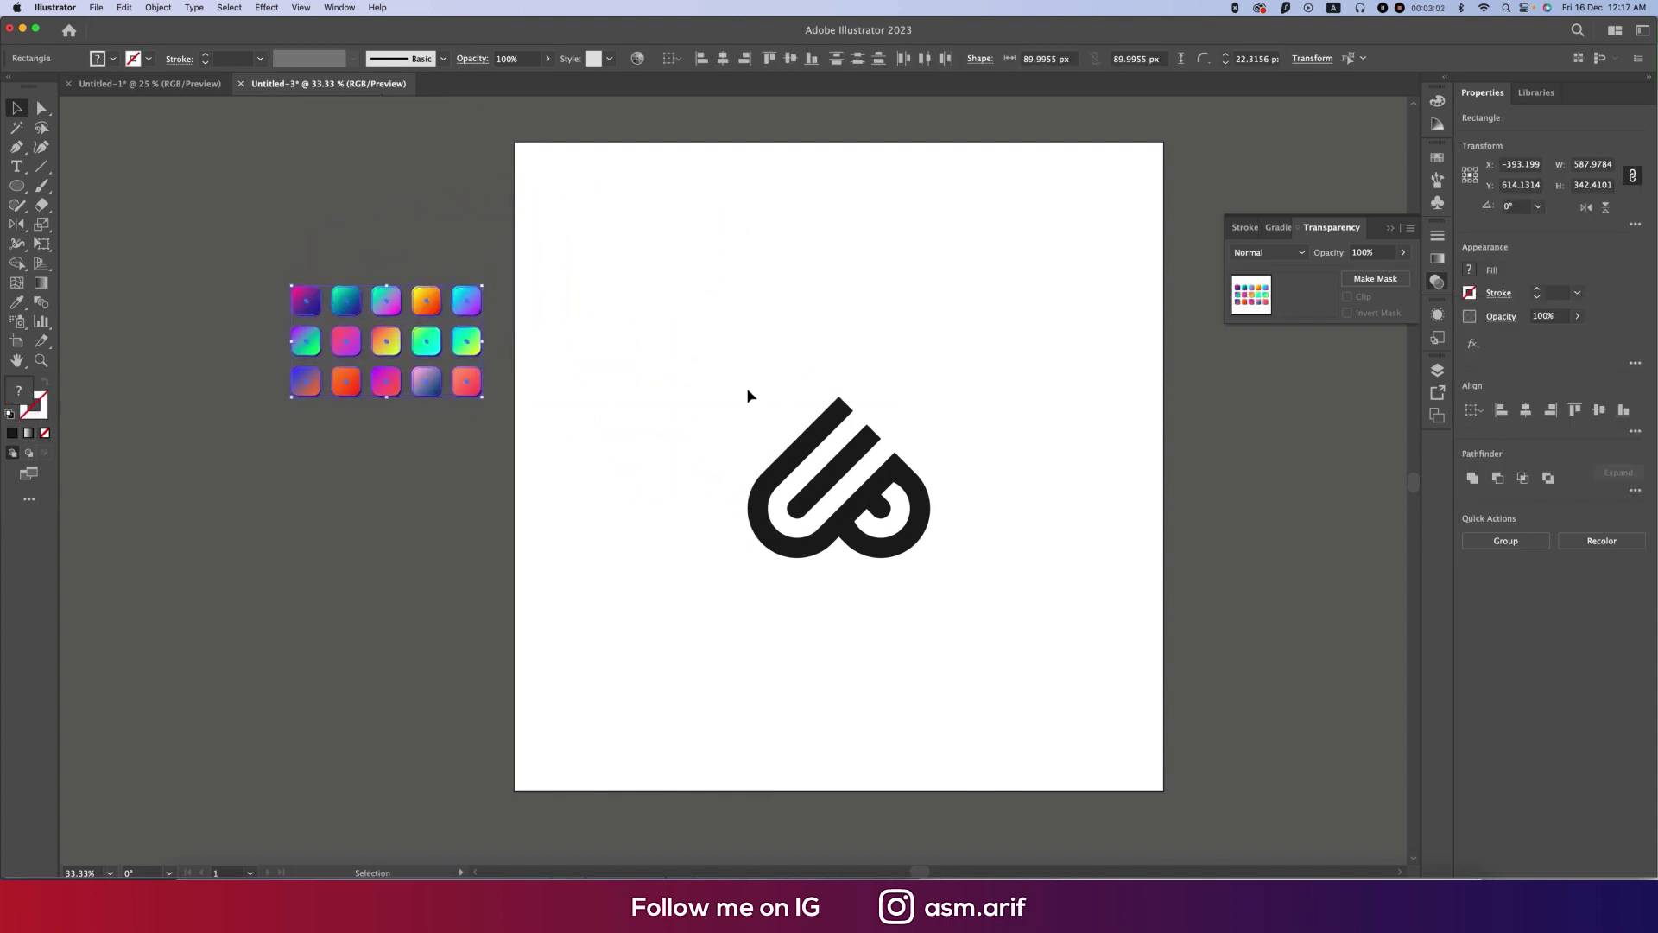
- Eyedropper the red-pink gradient swatch onto the logo mark, then deselect
left_click(825, 448)
key("i")
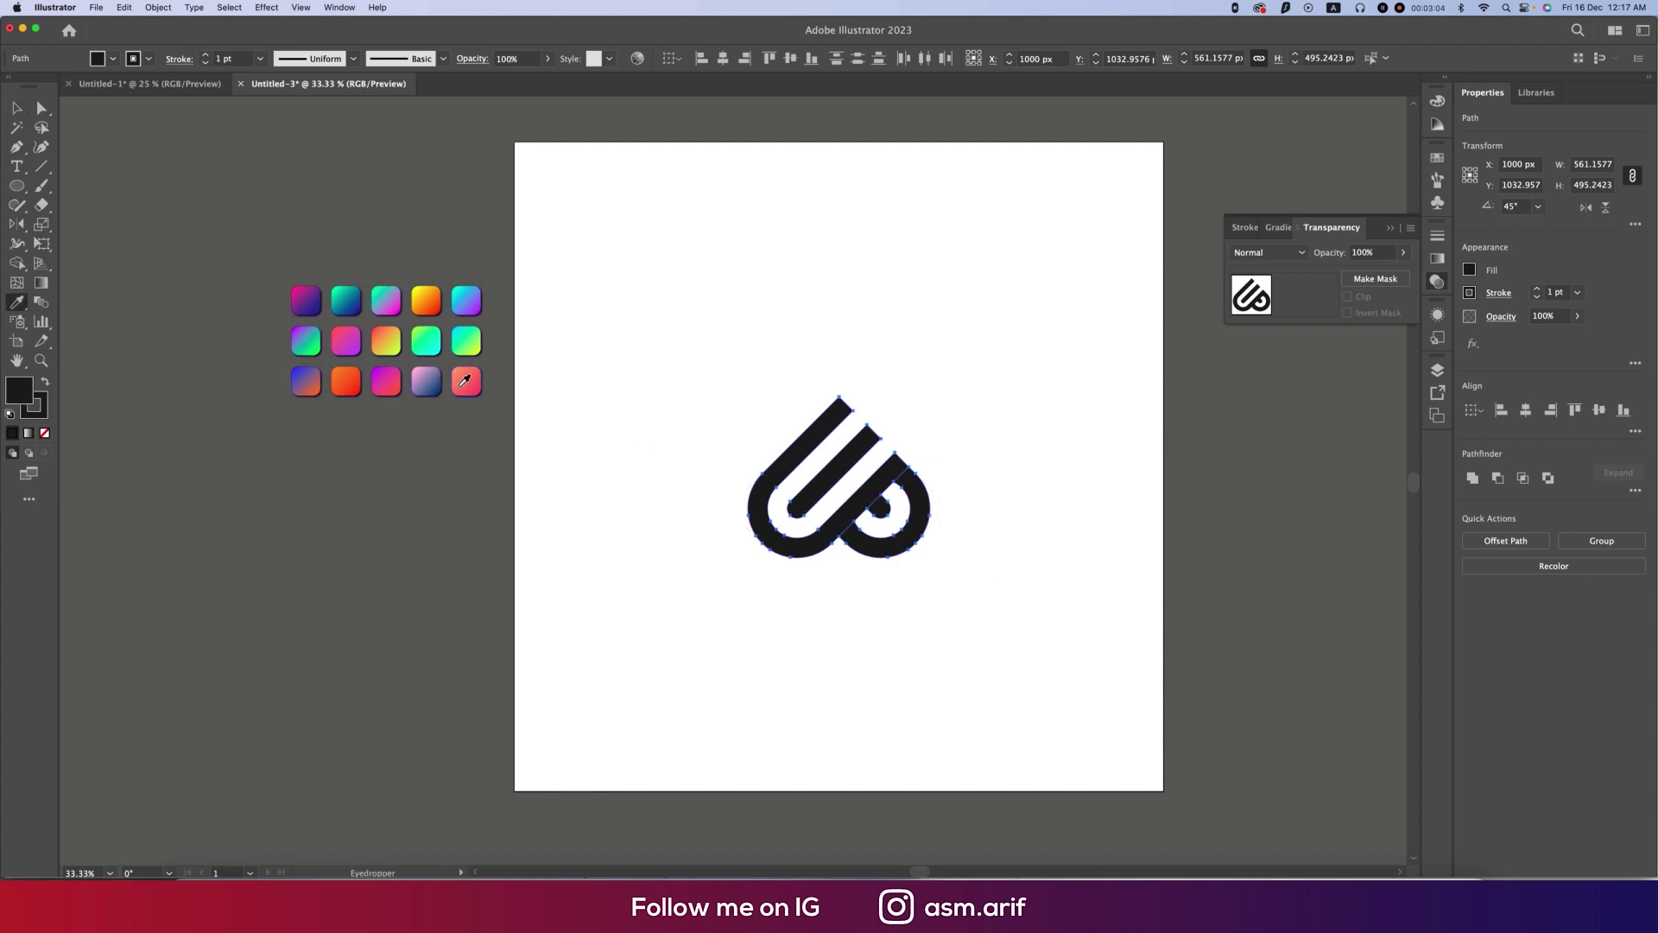
left_click(465, 381)
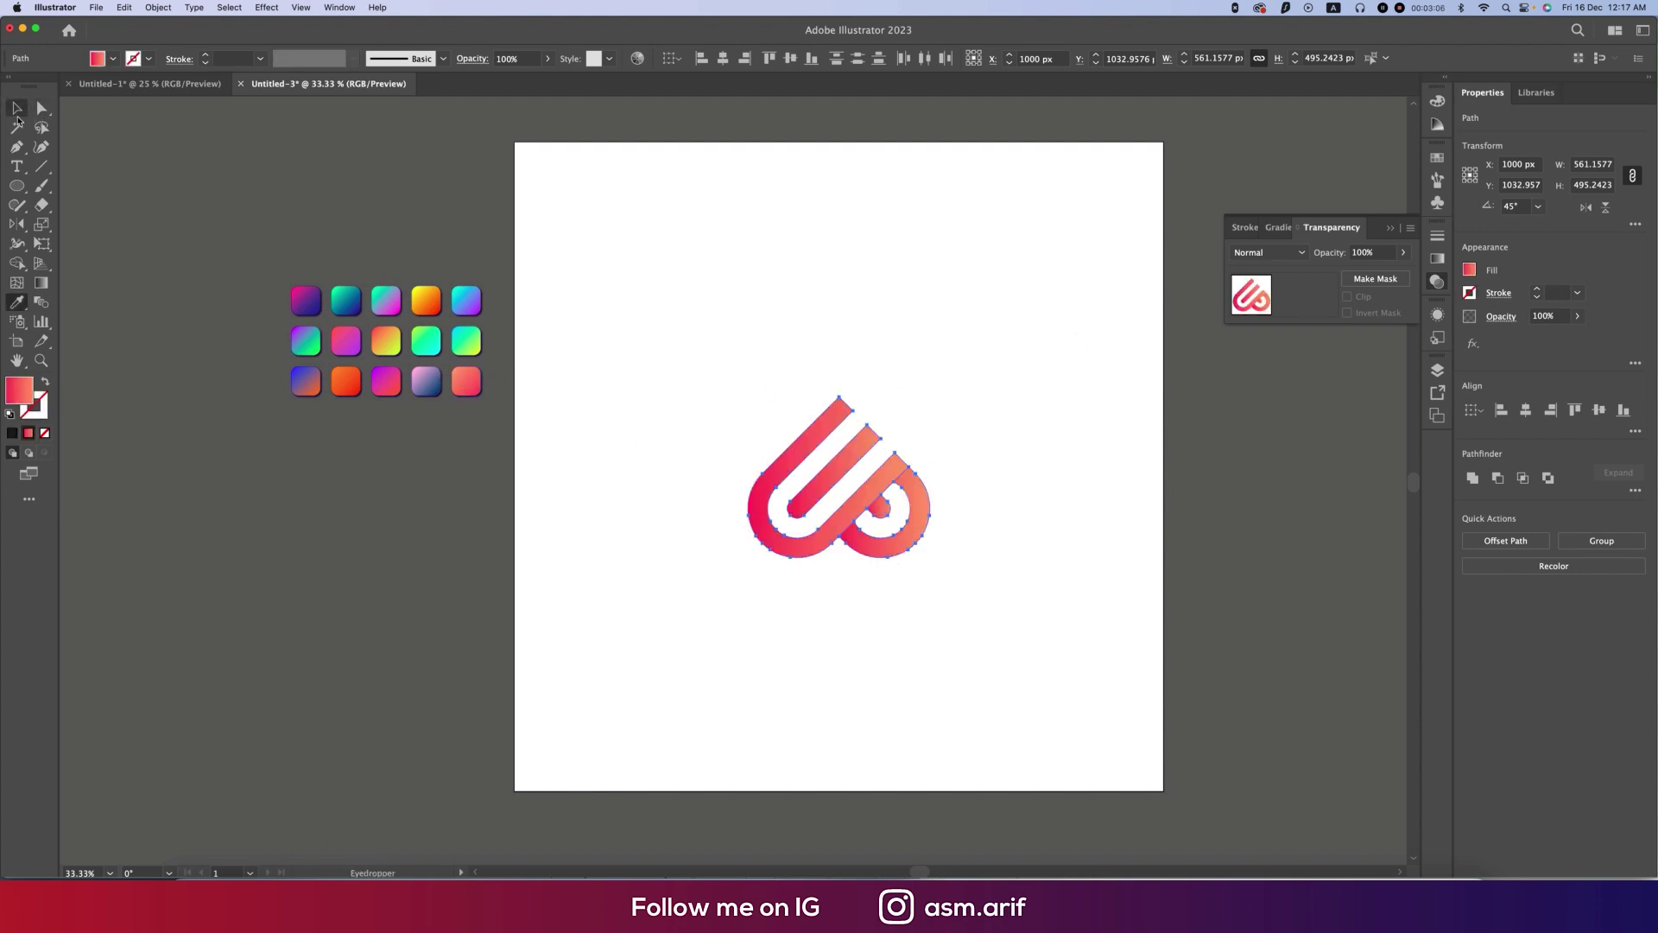
left_click(17, 108)
left_click(229, 221)
- Draw a small triangle with the Pen tool where the strands cross
scroll(889, 457, "up", 5)
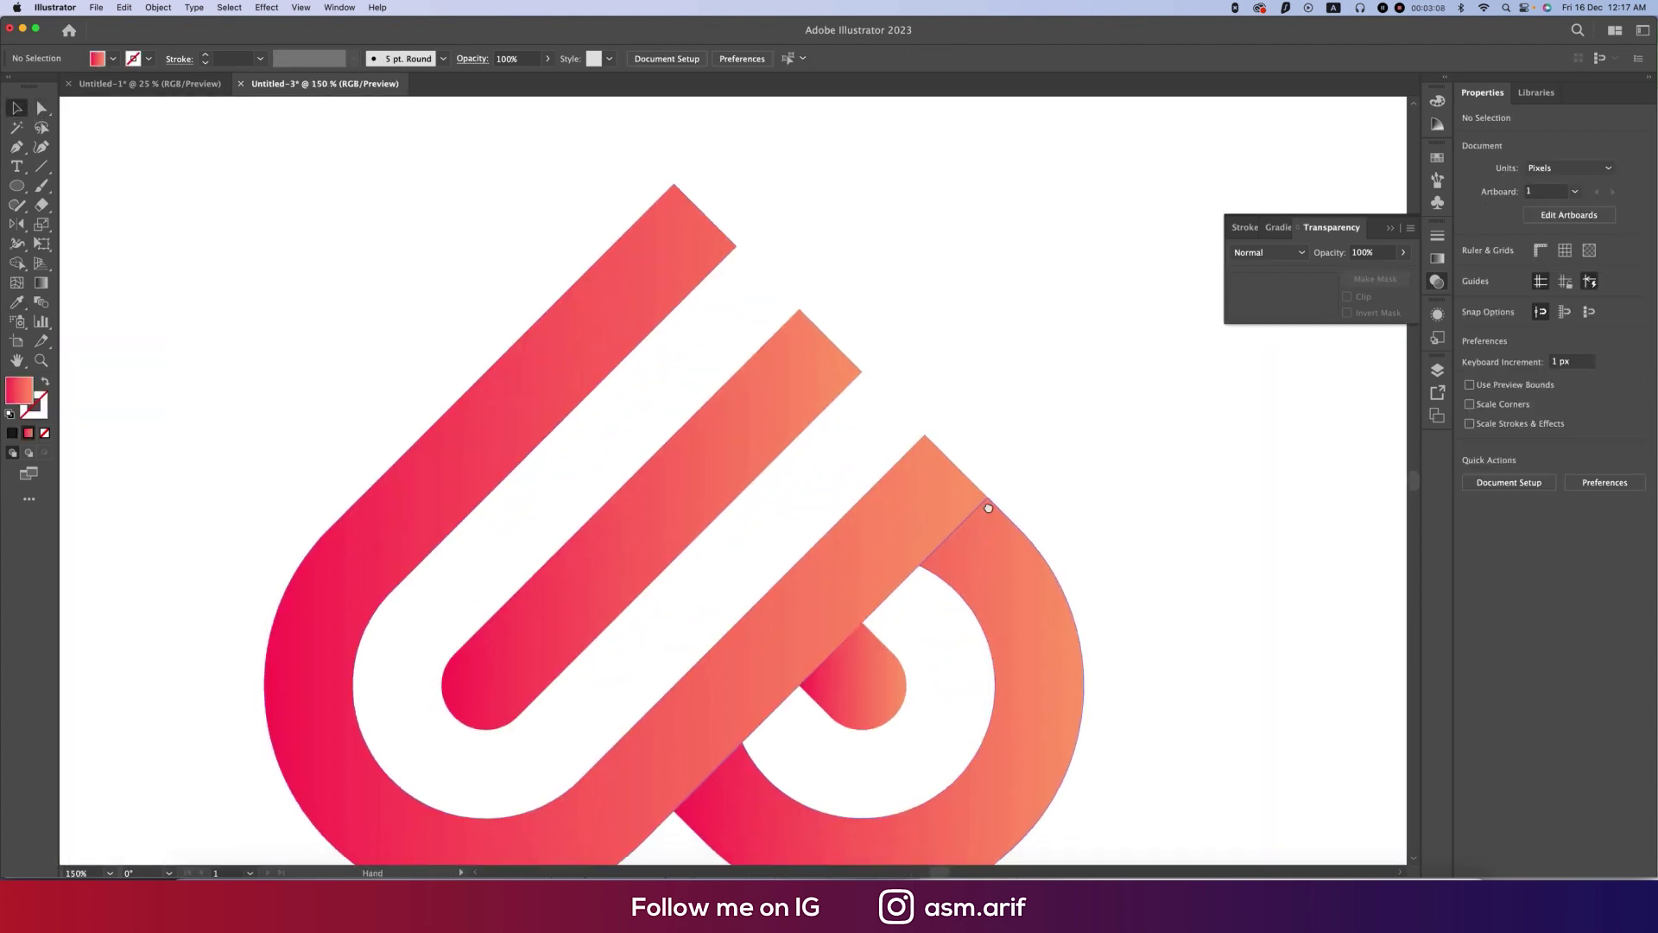
scroll(1036, 492, "down", 2)
scroll(807, 613, "up", 4)
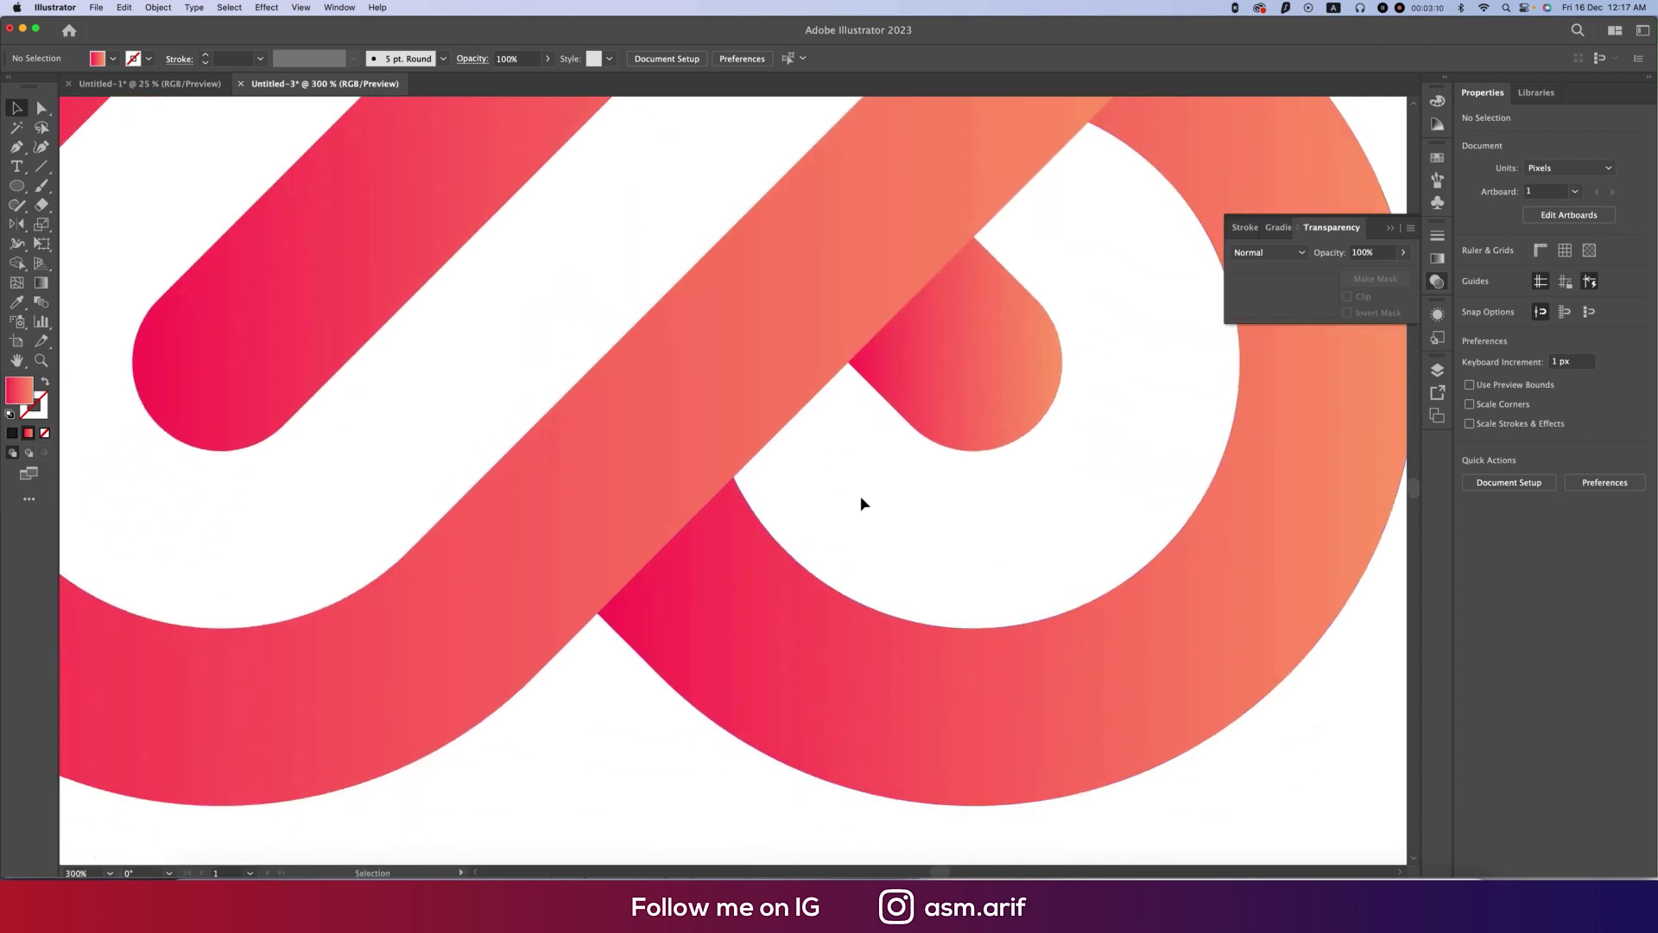
key("p")
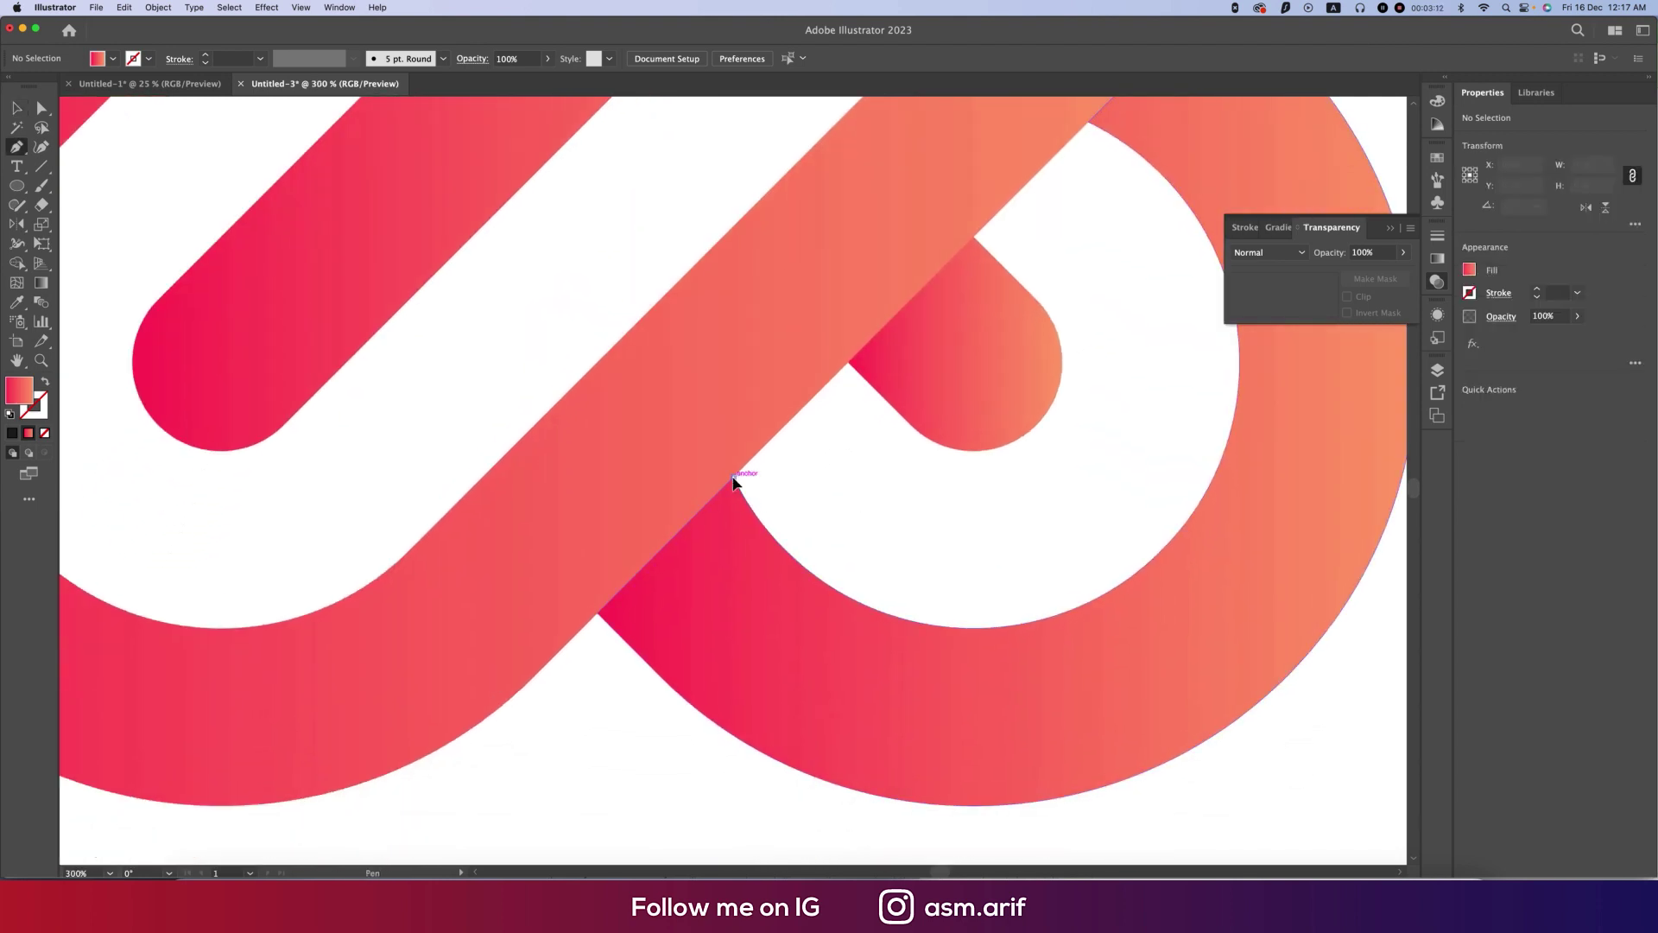
left_click(732, 479)
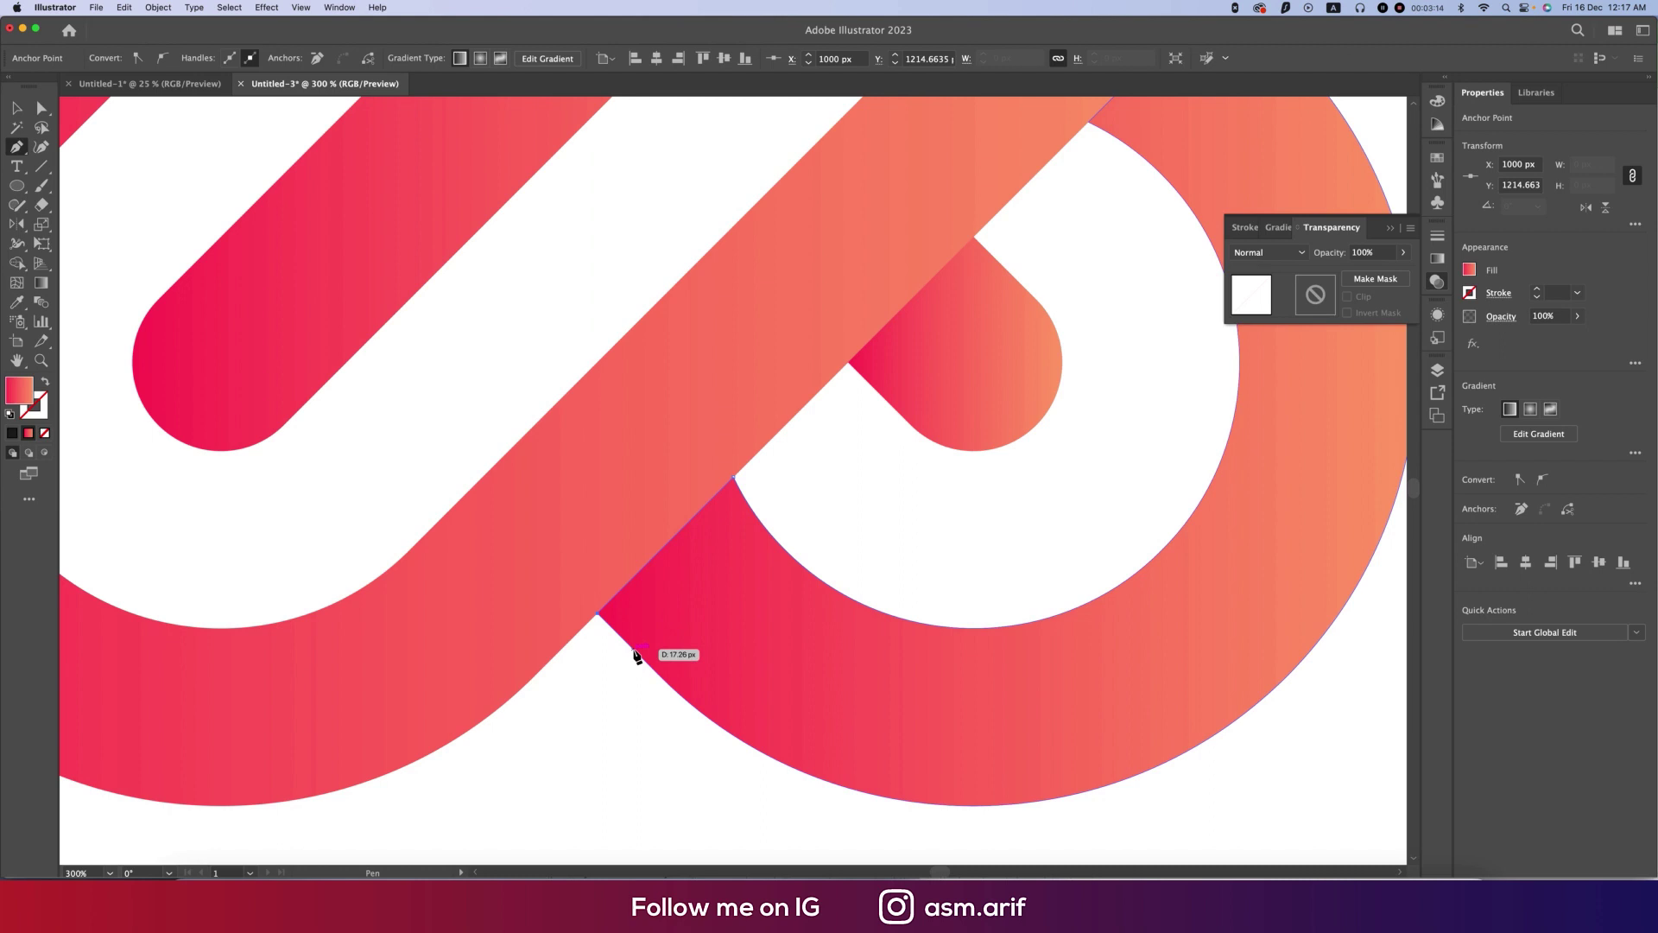
left_click(634, 648)
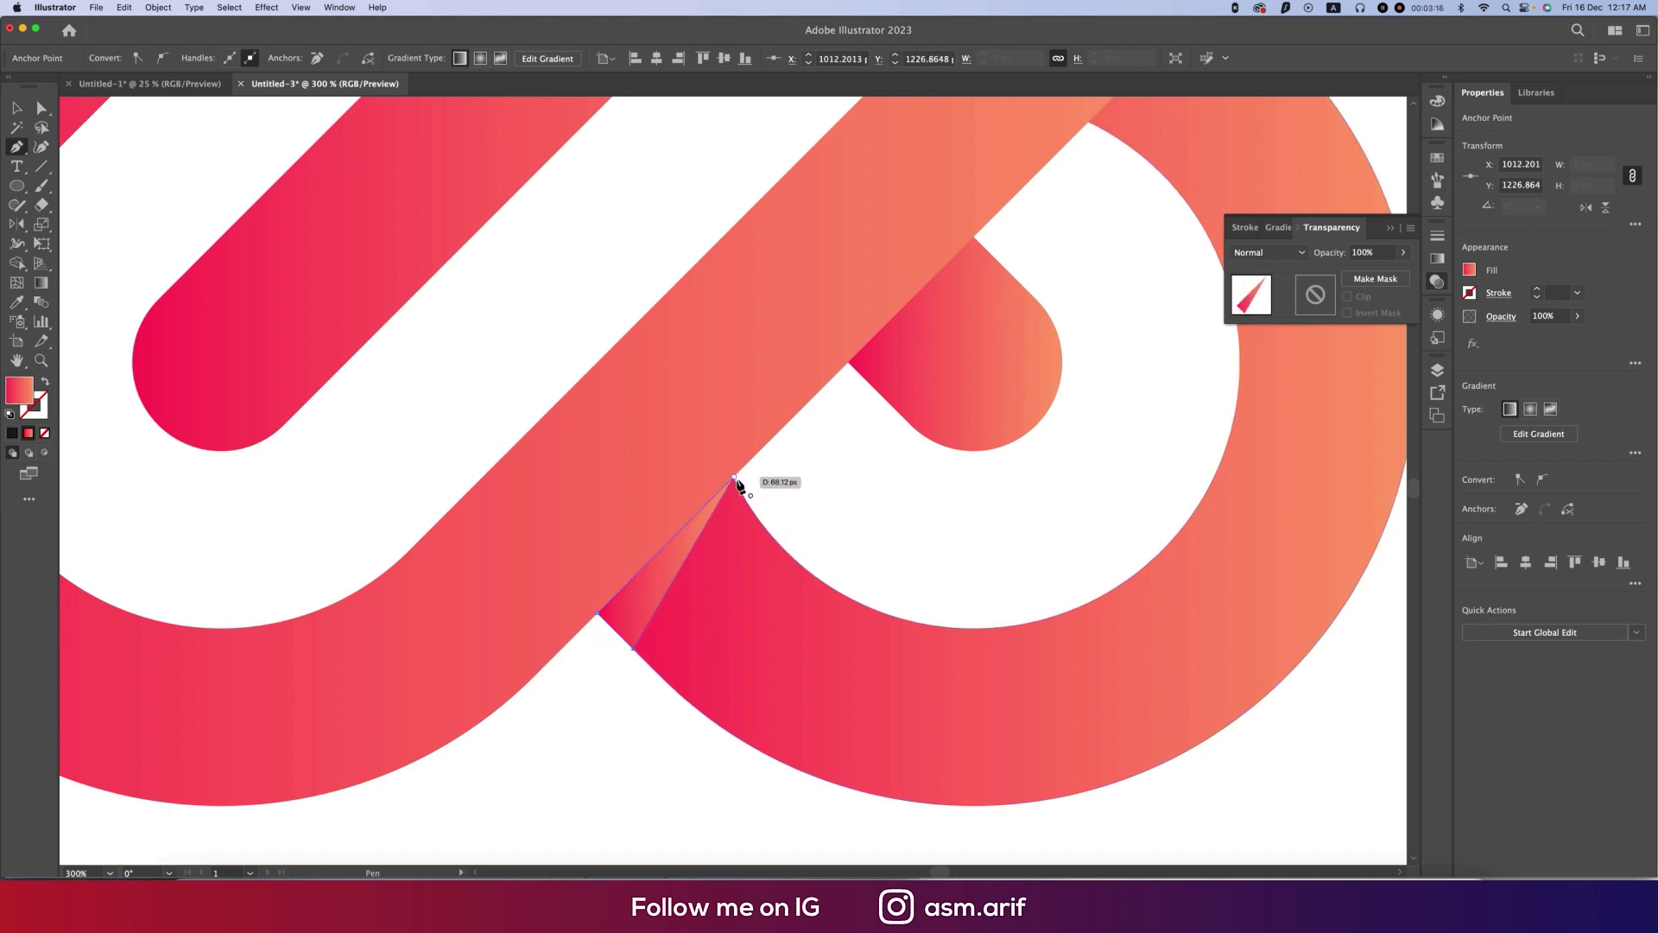
scroll(860, 516, "down", 2)
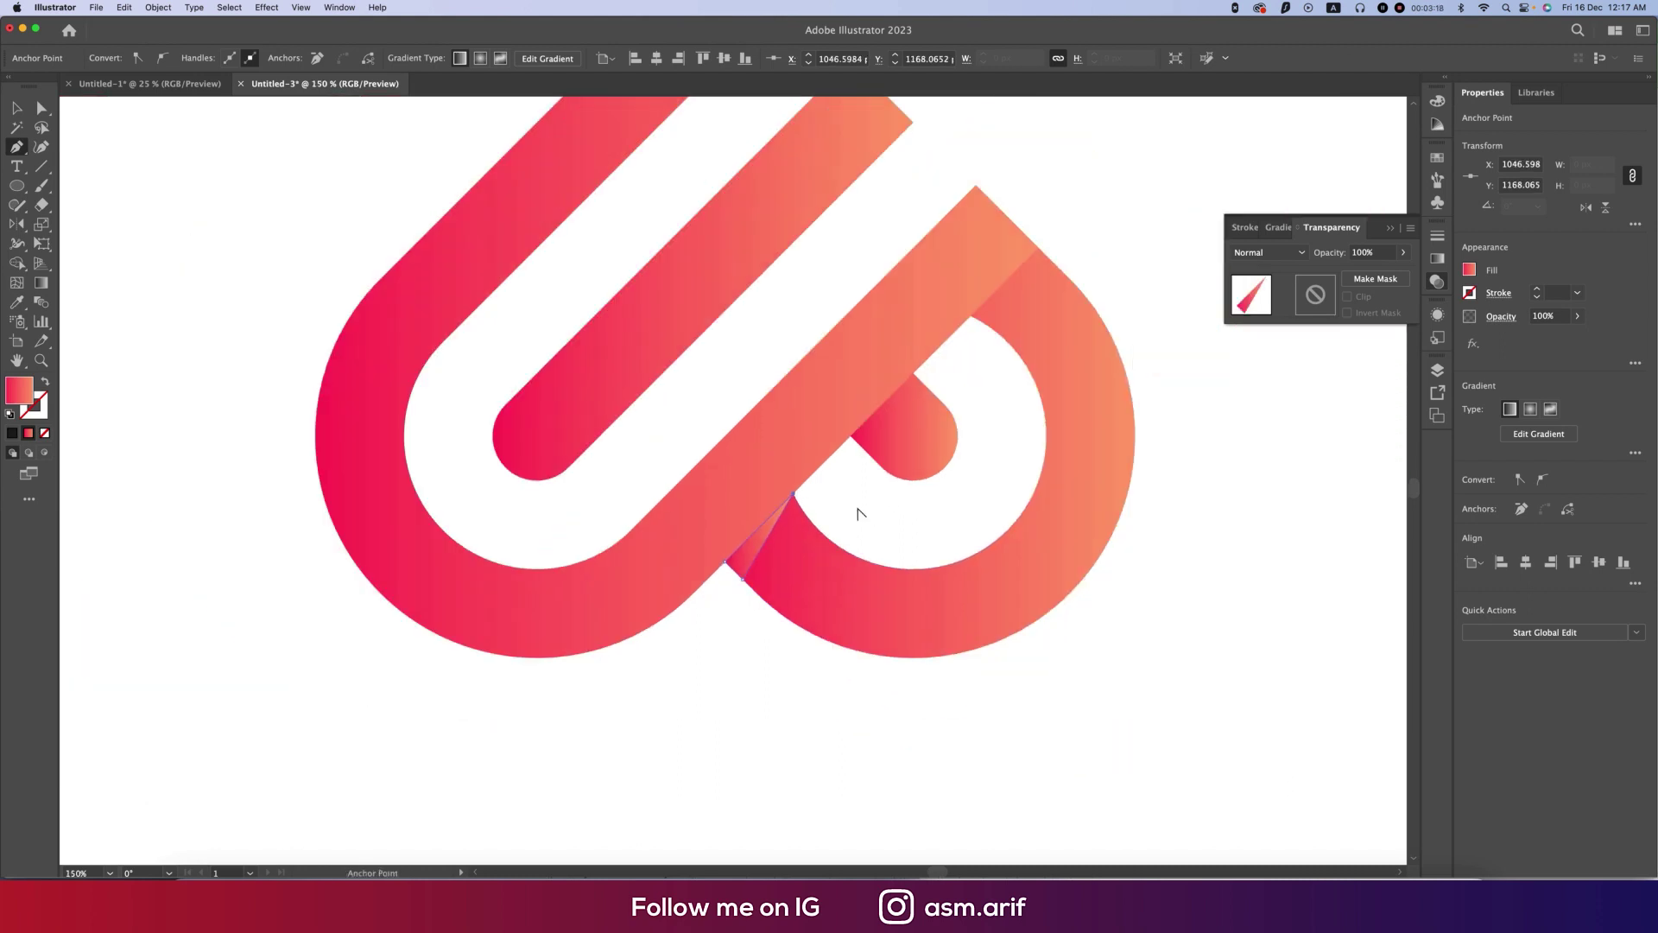
- Fill the triangle dark grey, set its blend mode to Multiply, and zoom to the artboard
left_click(16, 107)
left_click(237, 256)
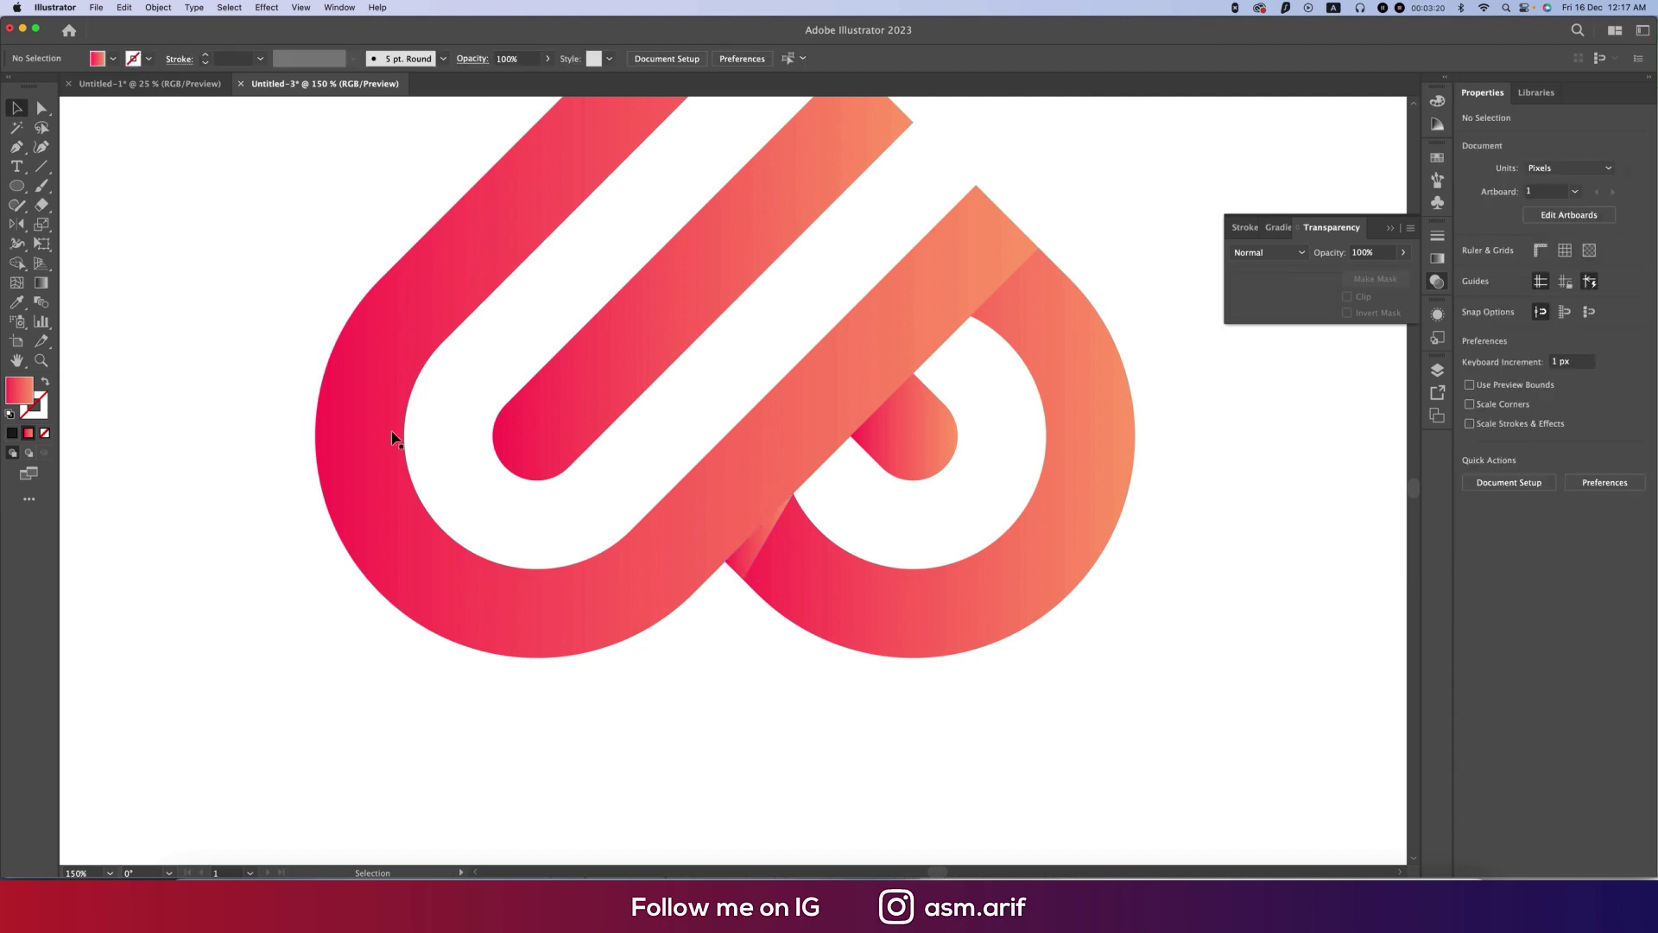
left_click(759, 555)
left_click(113, 58)
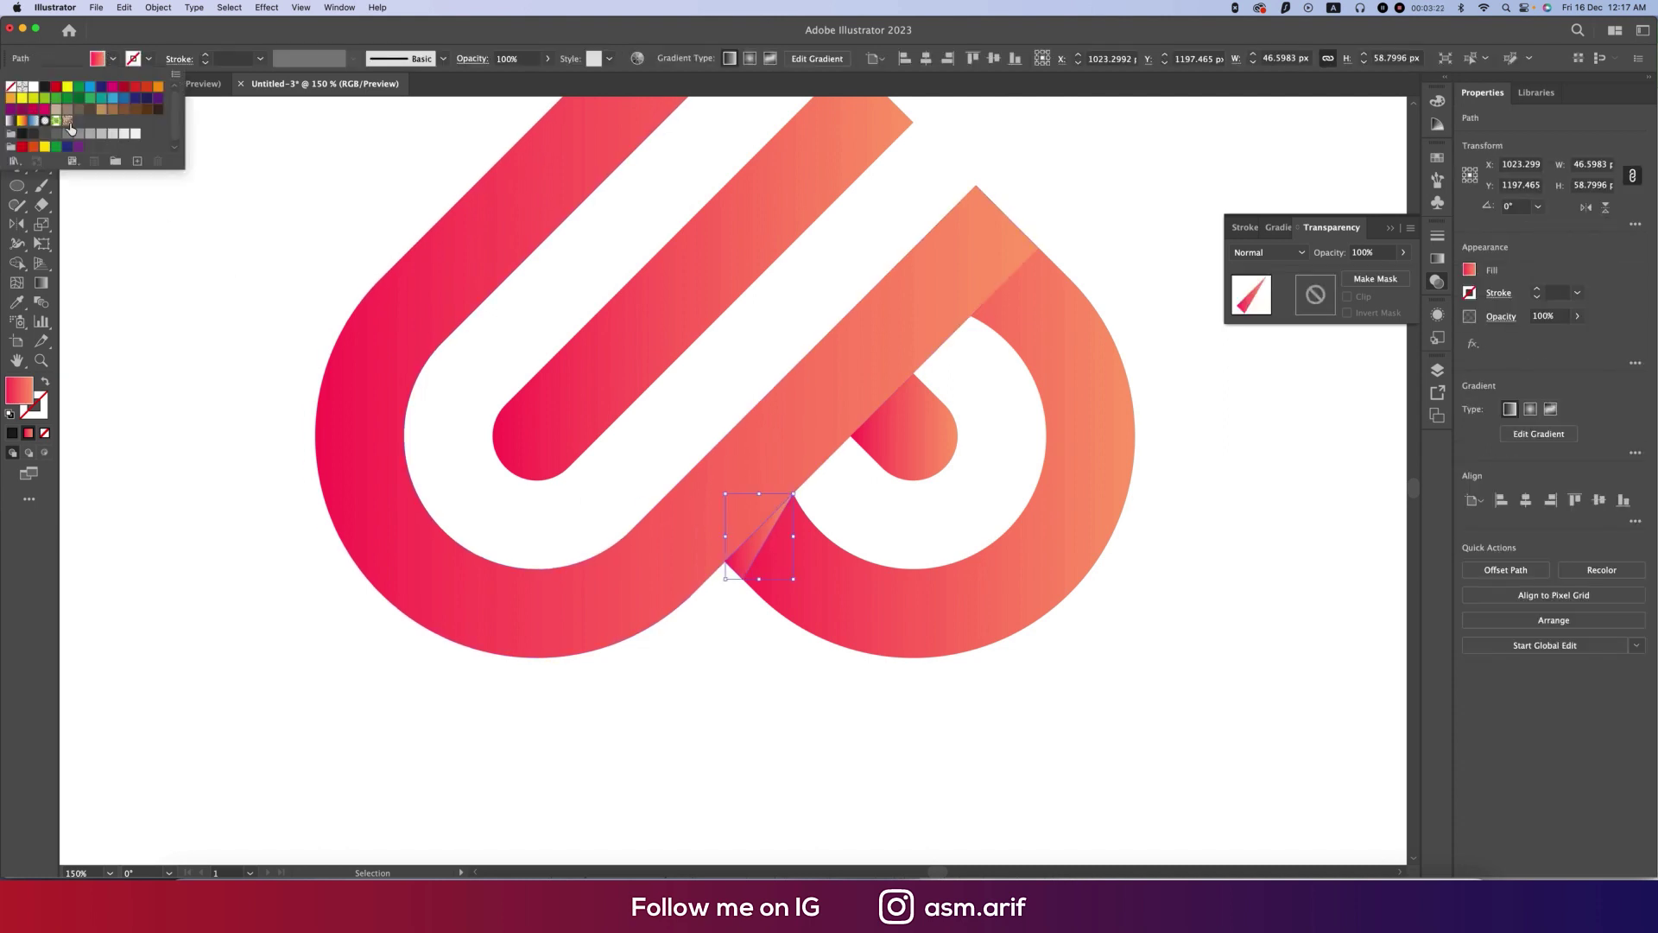
left_click(46, 134)
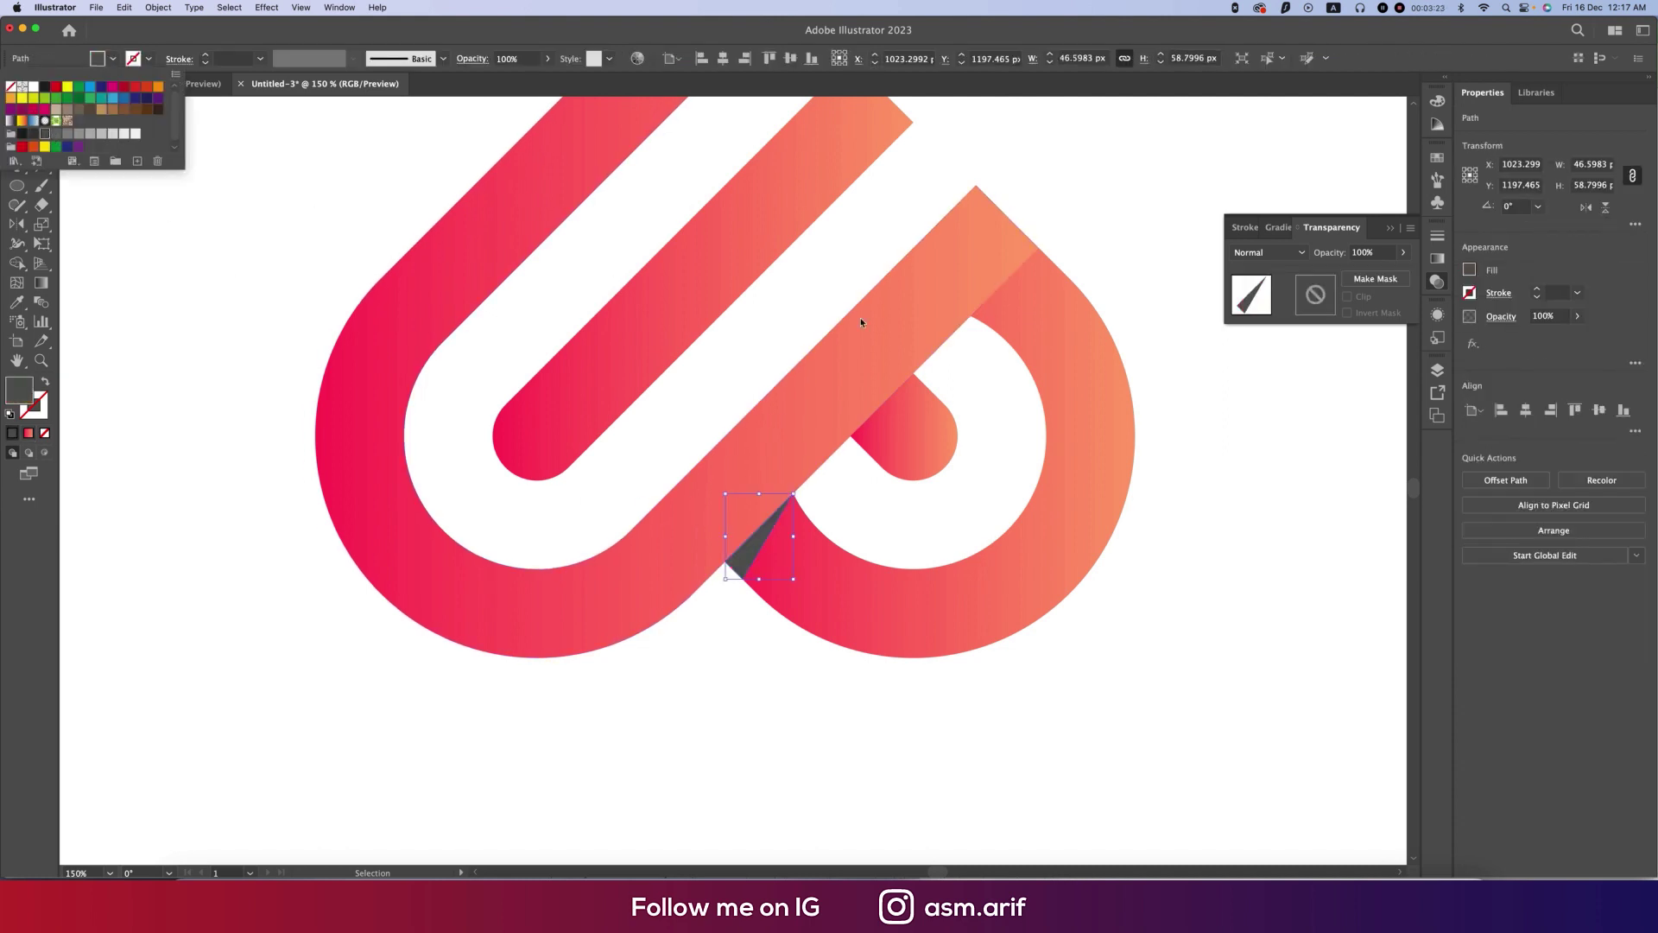
left_click(1297, 261)
left_click(1297, 261)
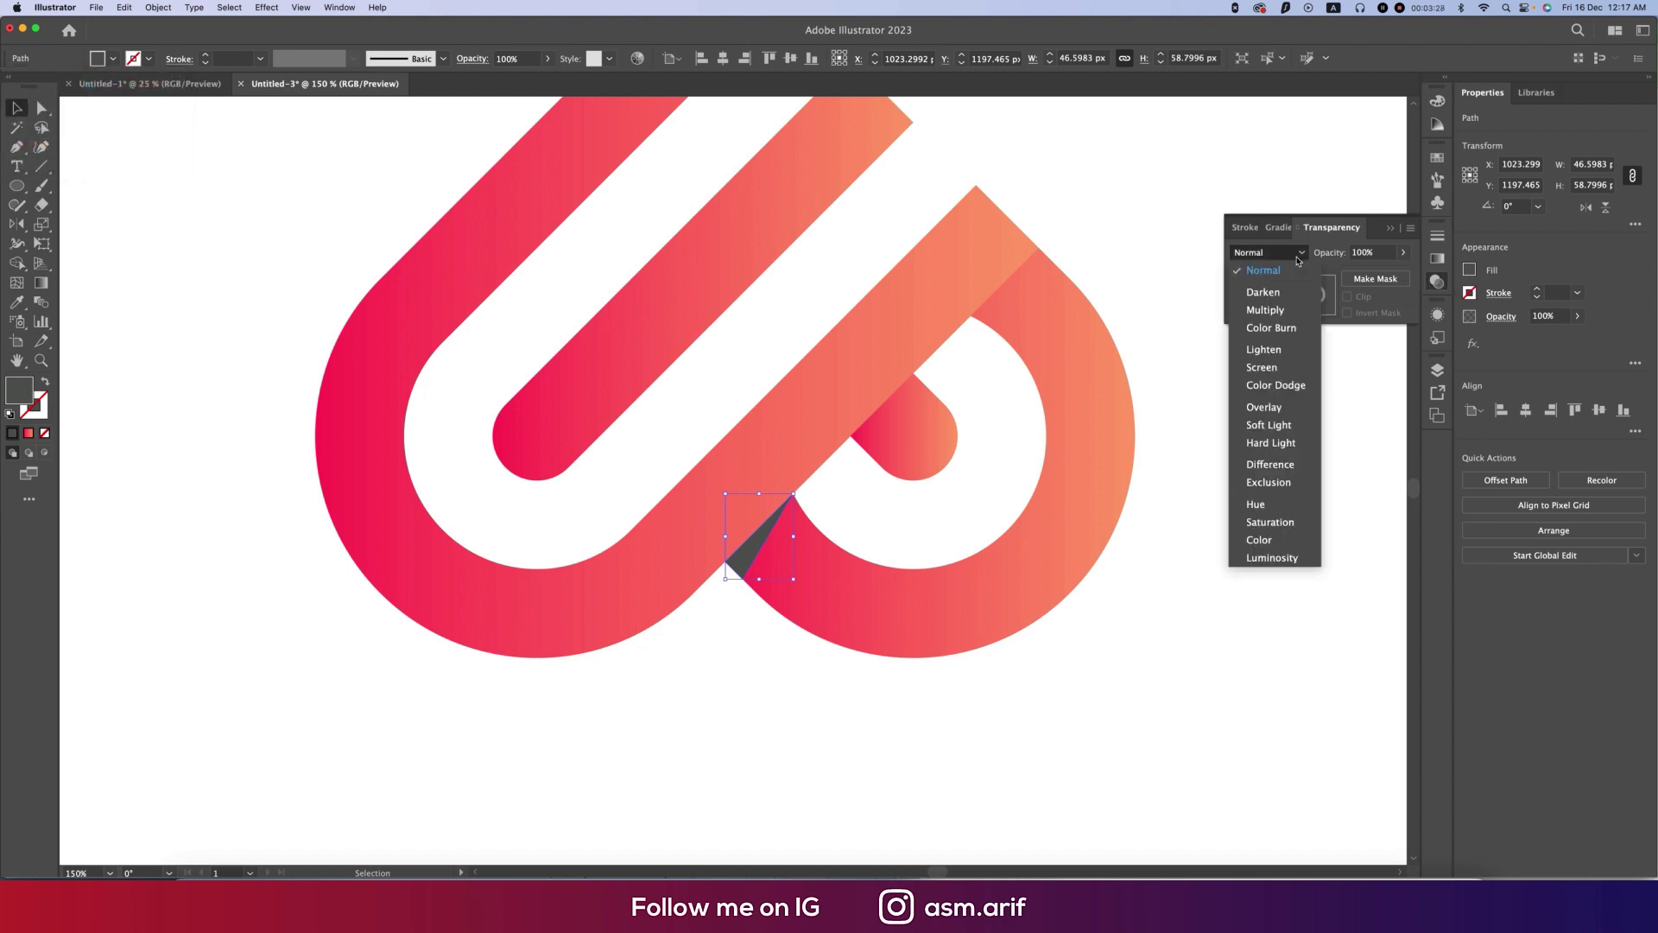
left_click(1272, 320)
left_click(1203, 430)
key("super+0")
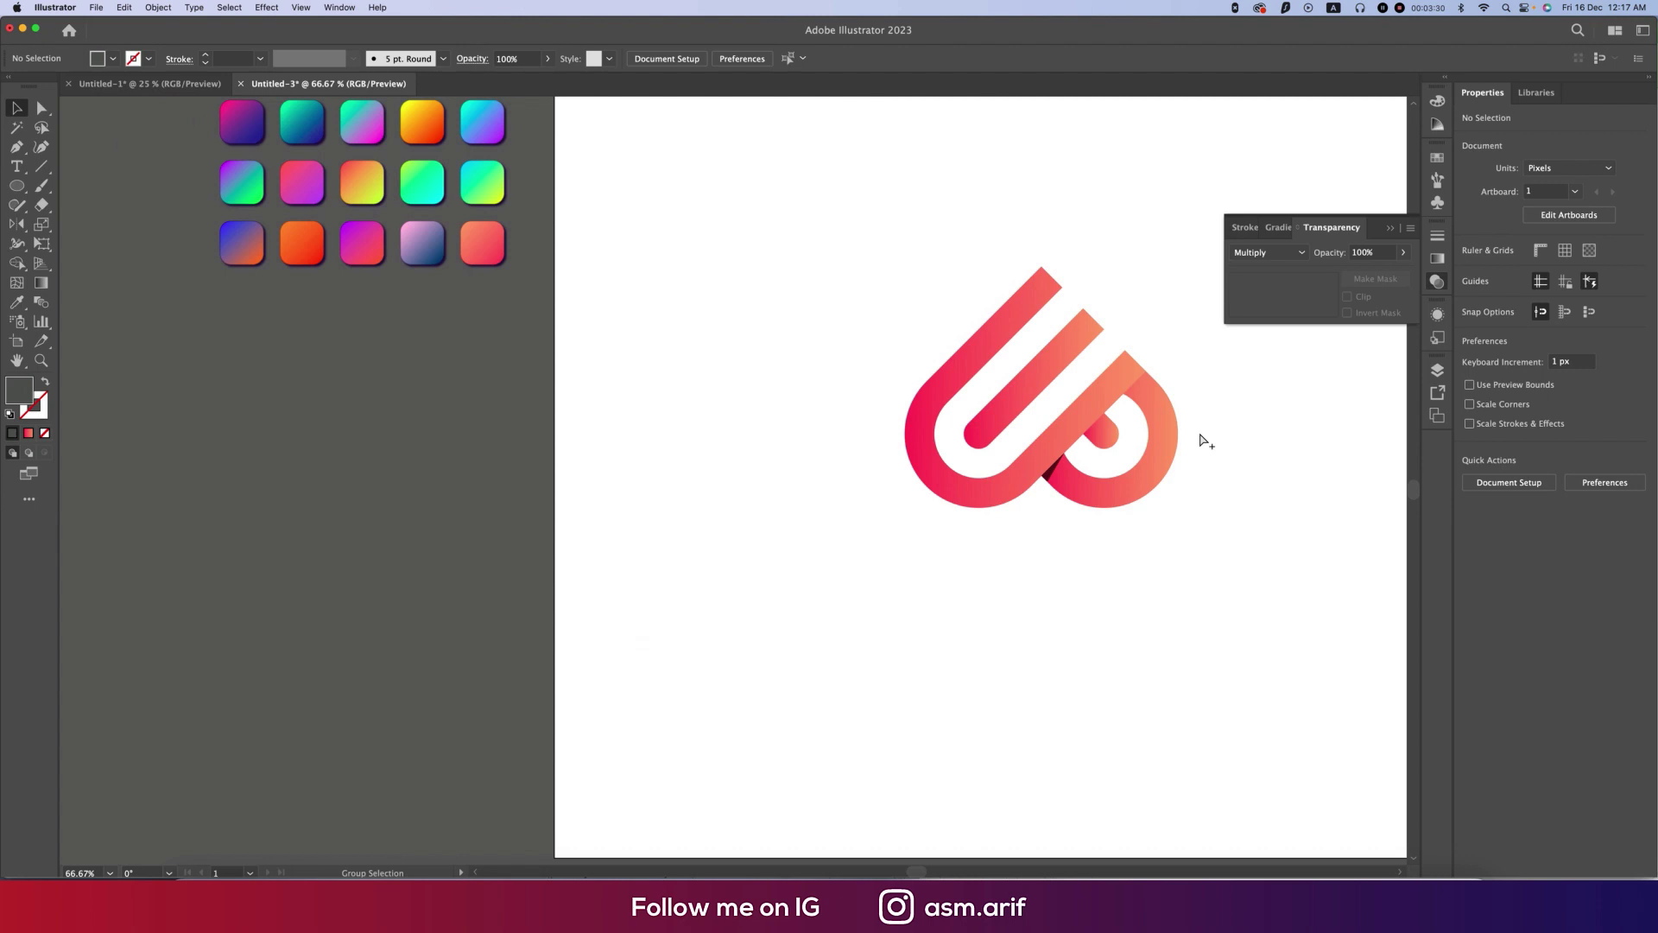
- Bring the LOVE UP text from Untitled-1 below the heart mark, narrowed to the mark's width
key("ctrl+Tab")
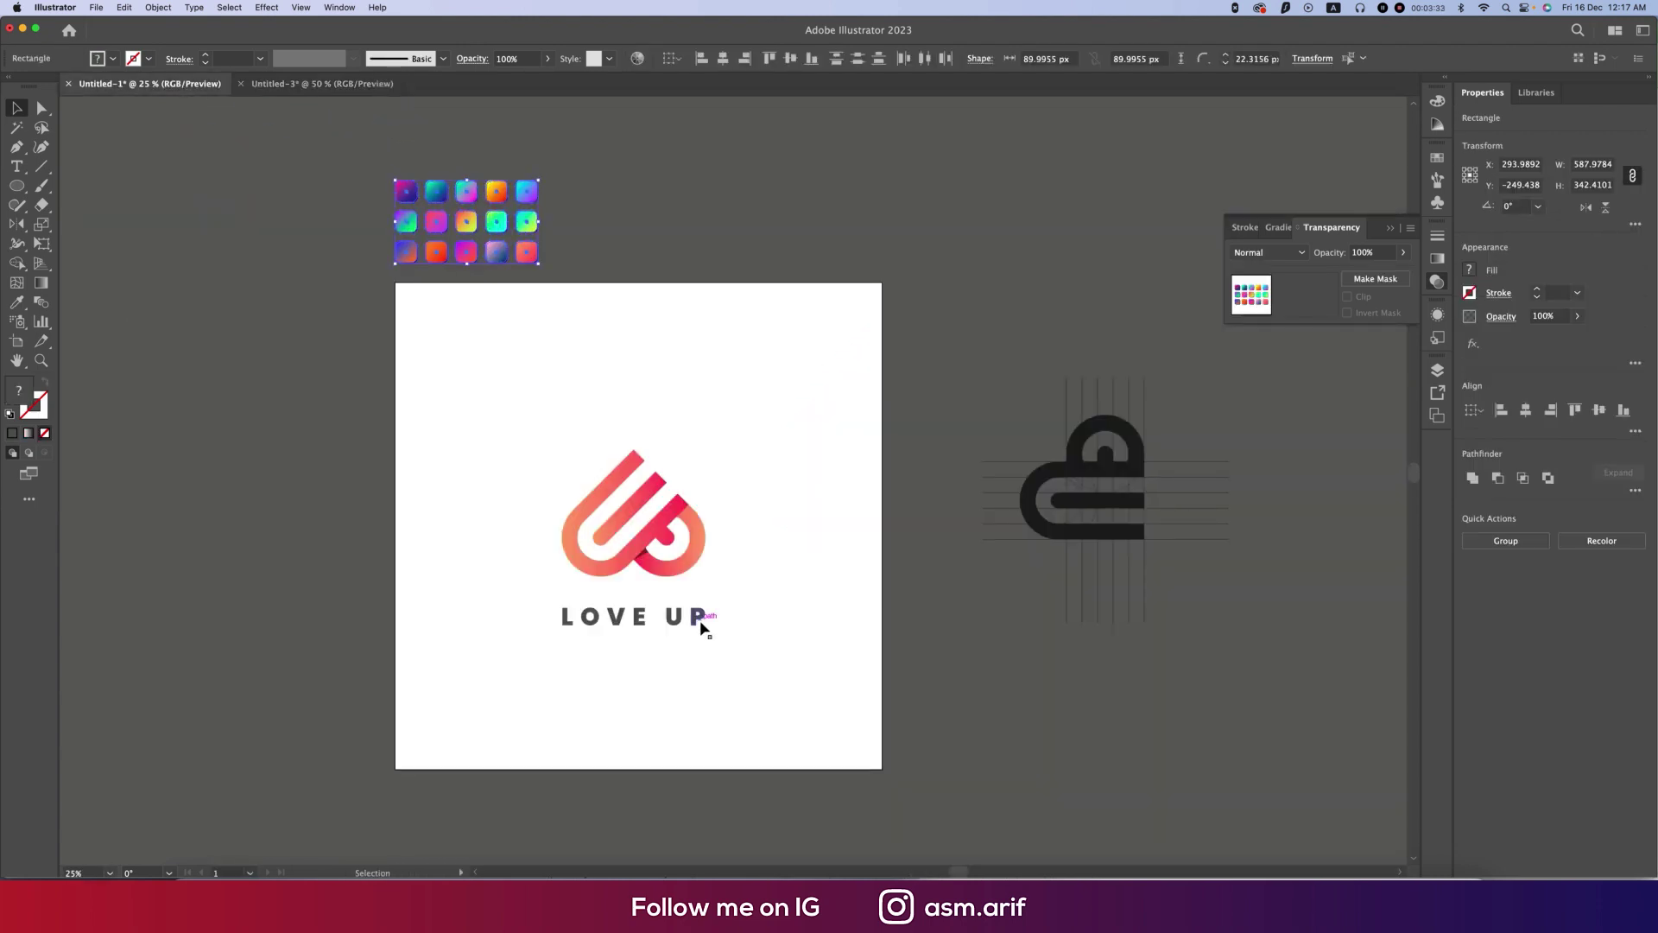
left_click(703, 622)
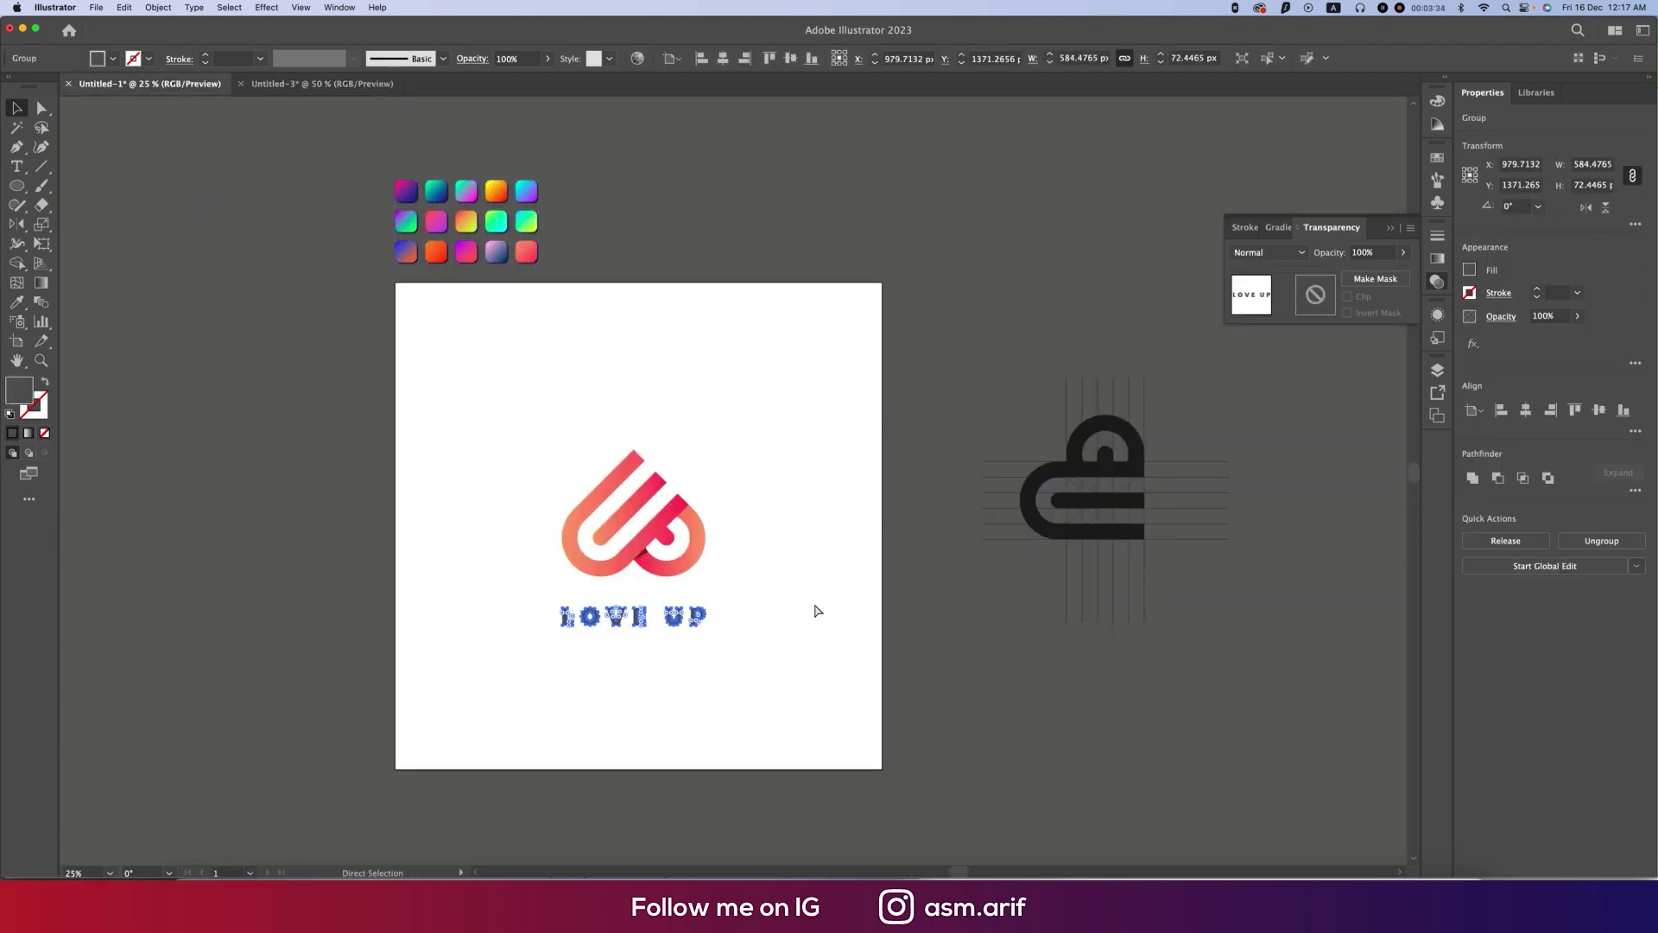
left_click_drag(302, 83, 1020, 620)
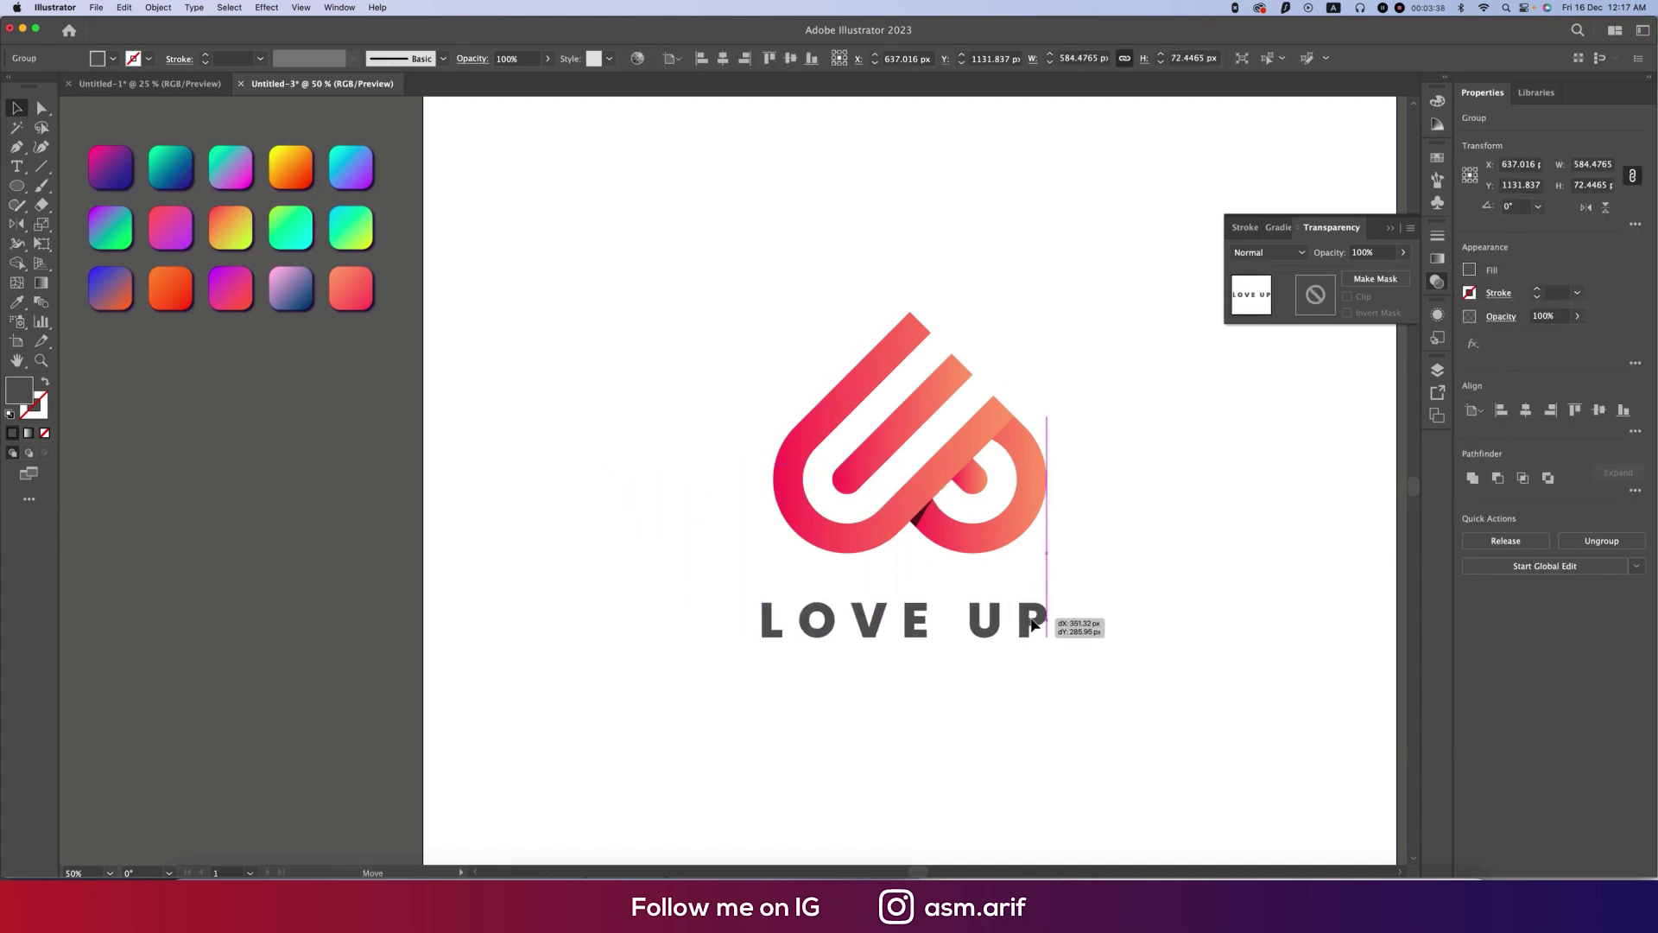
left_click_drag(1032, 624, 1046, 495)
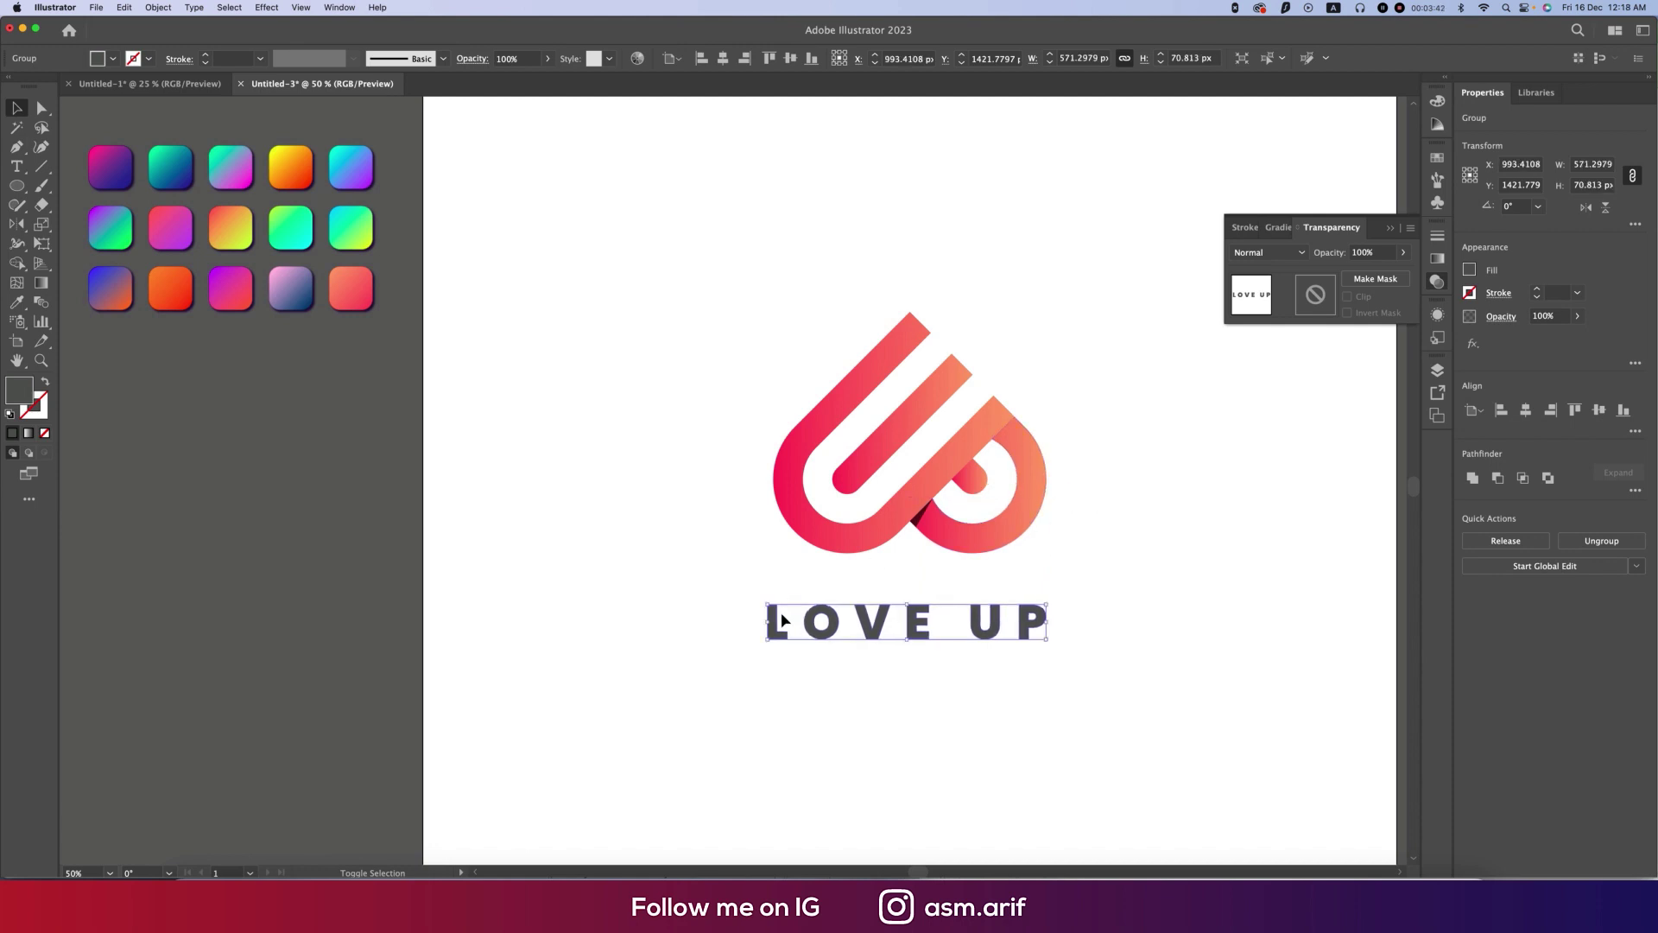
left_click_drag(767, 621, 769, 489)
left_click(714, 562)
- Select the mark and LOVE UP text together and centre them vertically on the artboard
scroll(713, 562, "down", 2)
left_click_drag(684, 425, 947, 681)
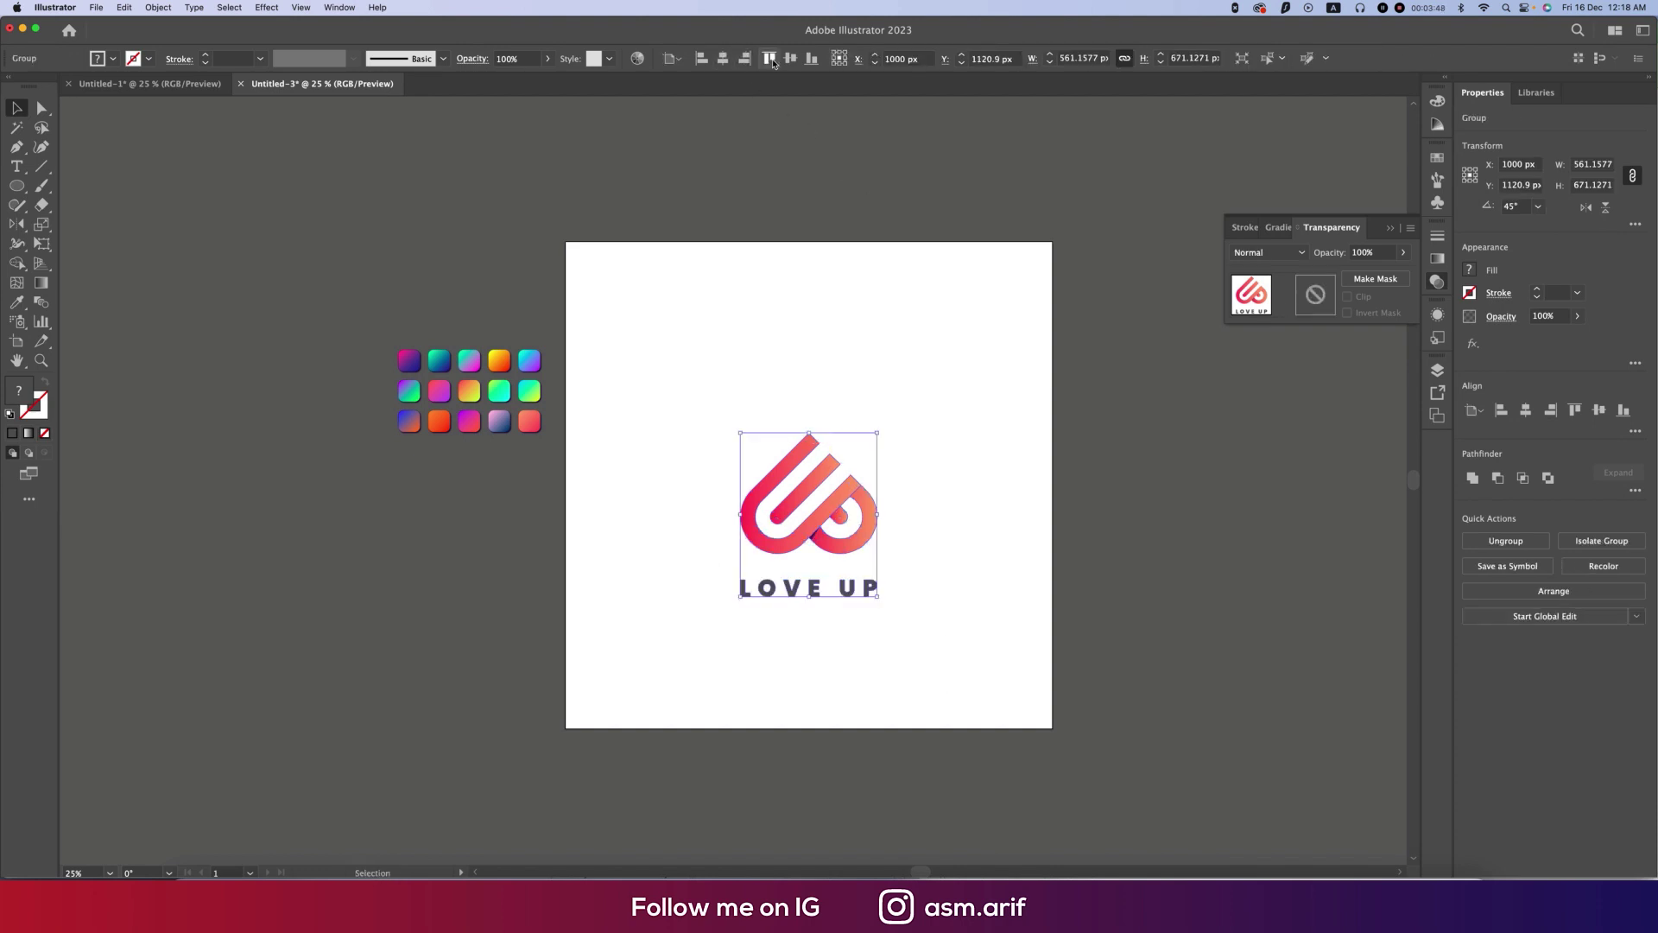
left_click(790, 58)
left_click(950, 469)
scroll(947, 468, "up", 1)
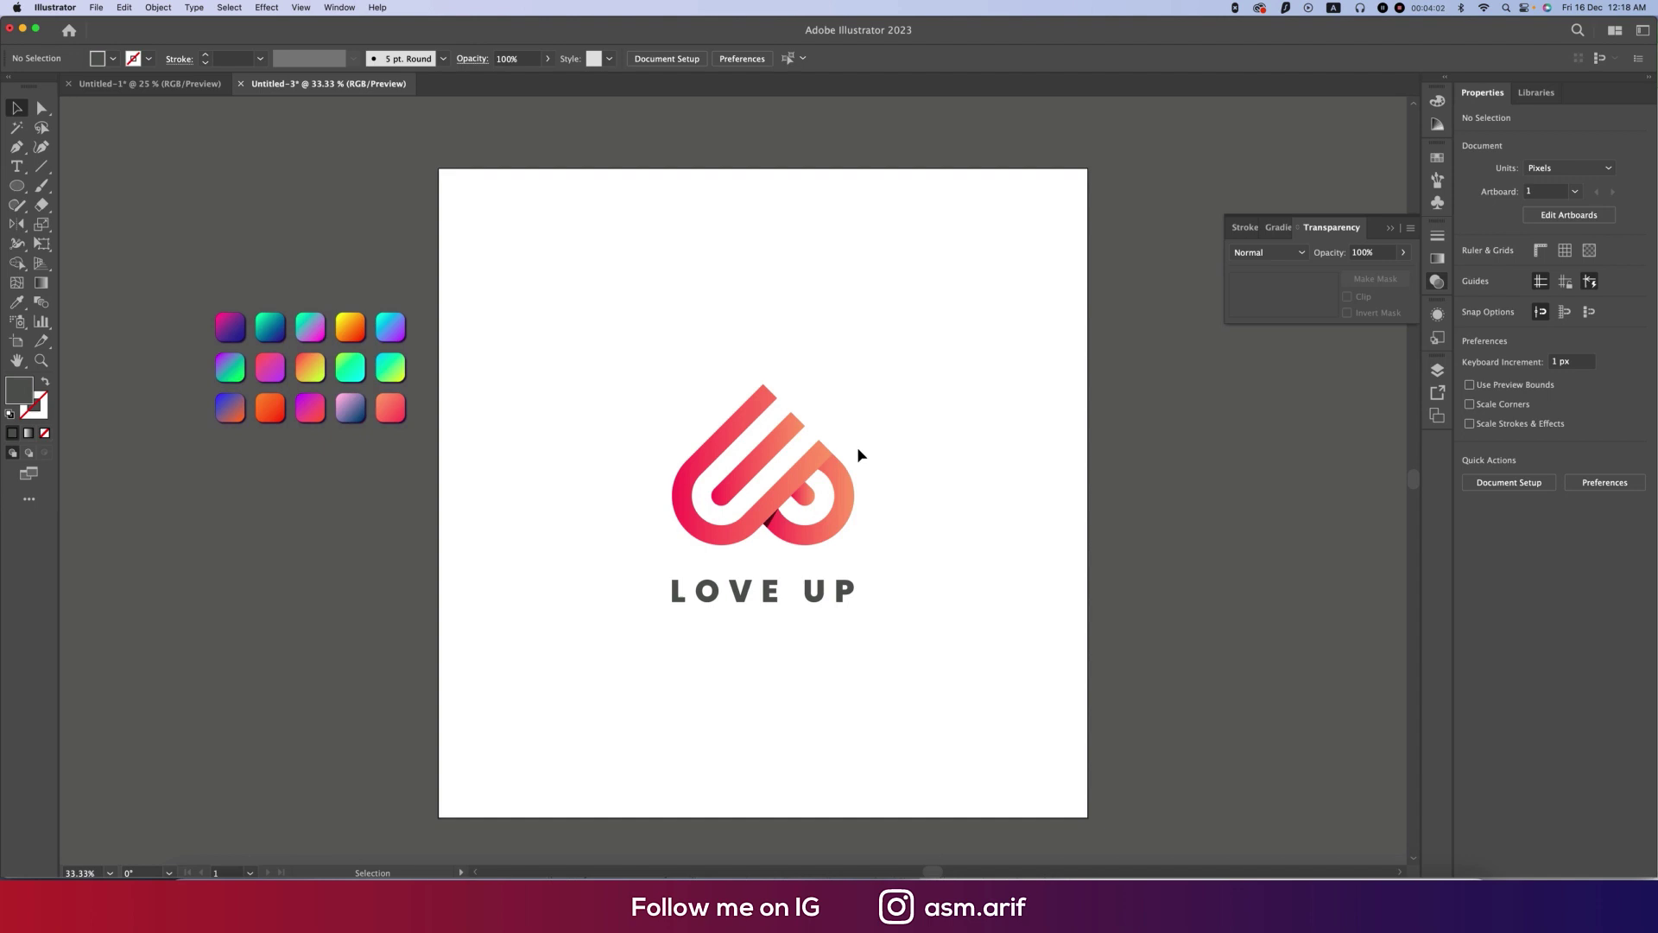
scroll(825, 444, "up", 3)
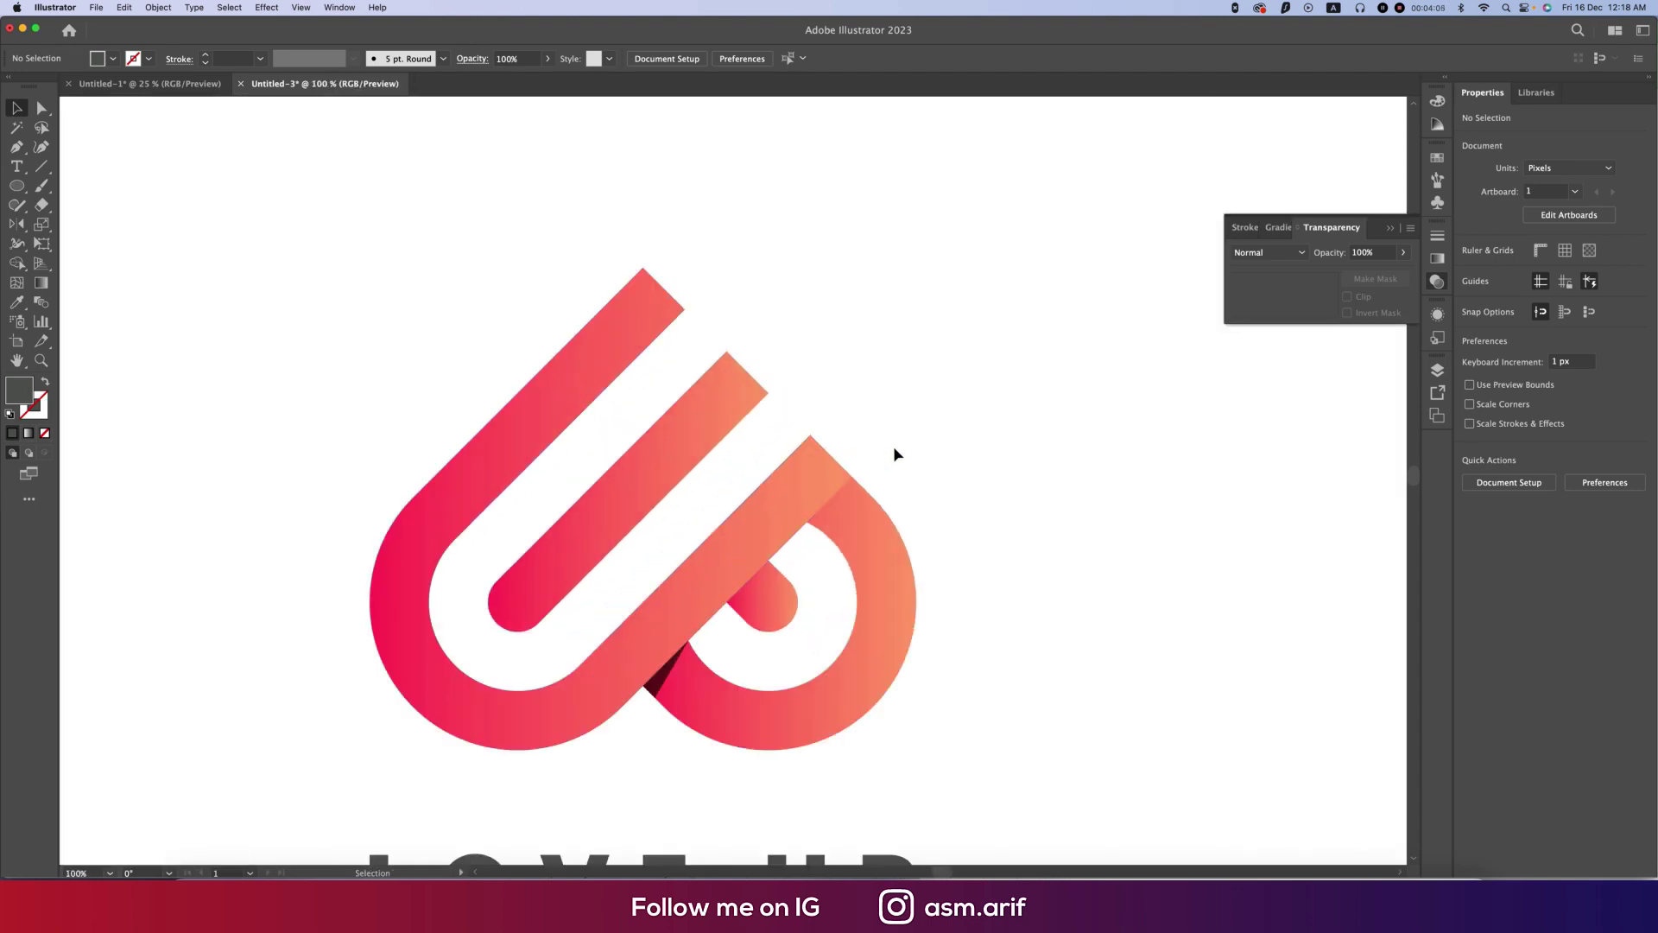